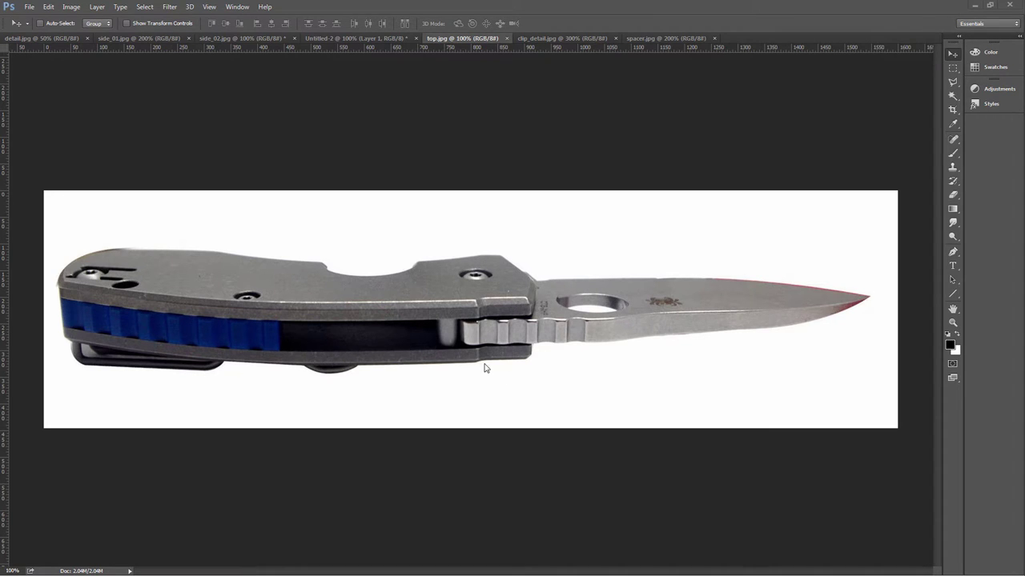
Review the side_02.jpg and side_01.jpg reference photos of the knife, and return to Fusion 360
{"action": "key", "text": "alt+Tab"}
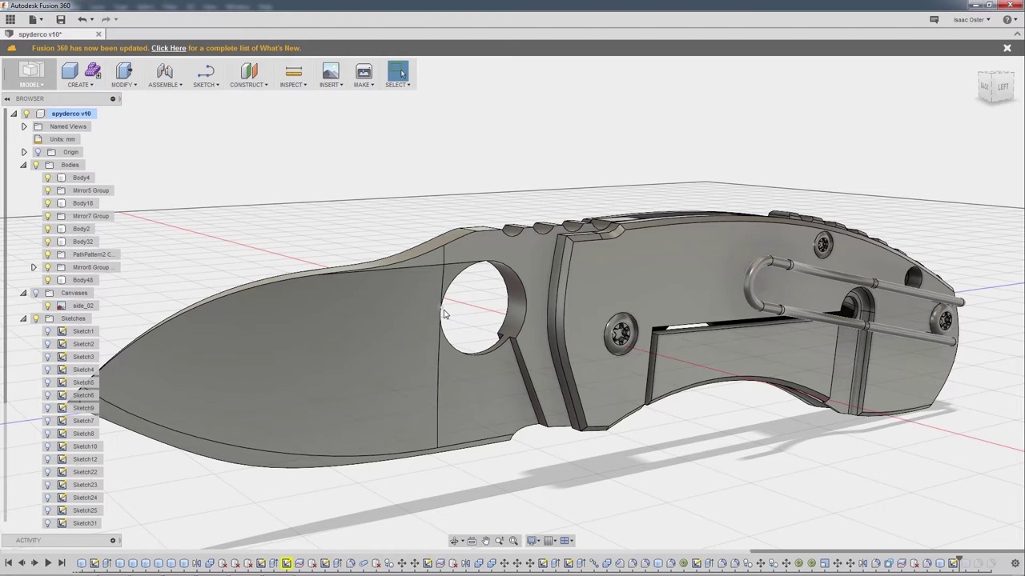
{"action": "key", "text": "alt+Tab"}
{"action": "key", "text": "alt+Tab"}
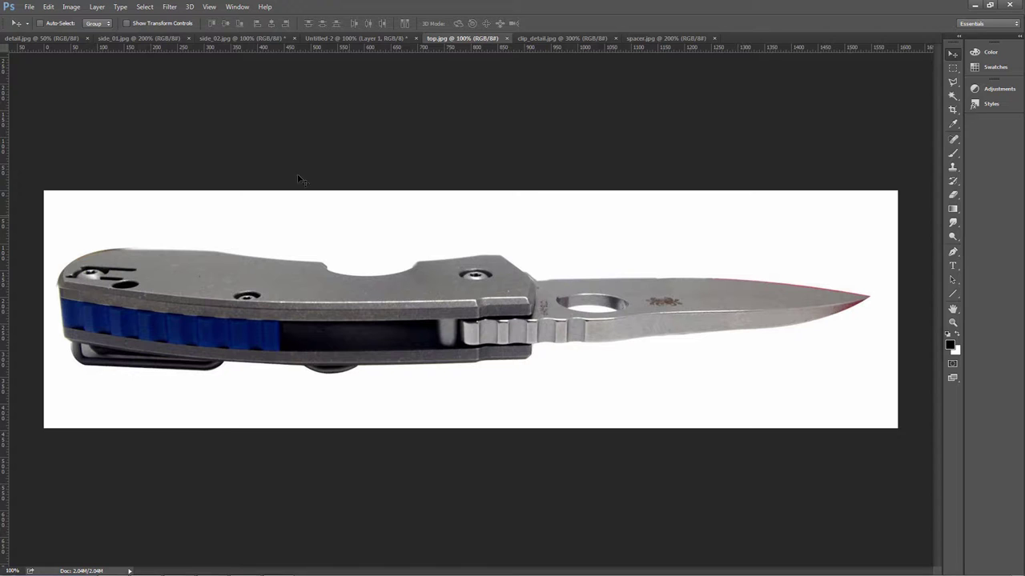
{"action": "left_click", "coordinate": [217, 39]}
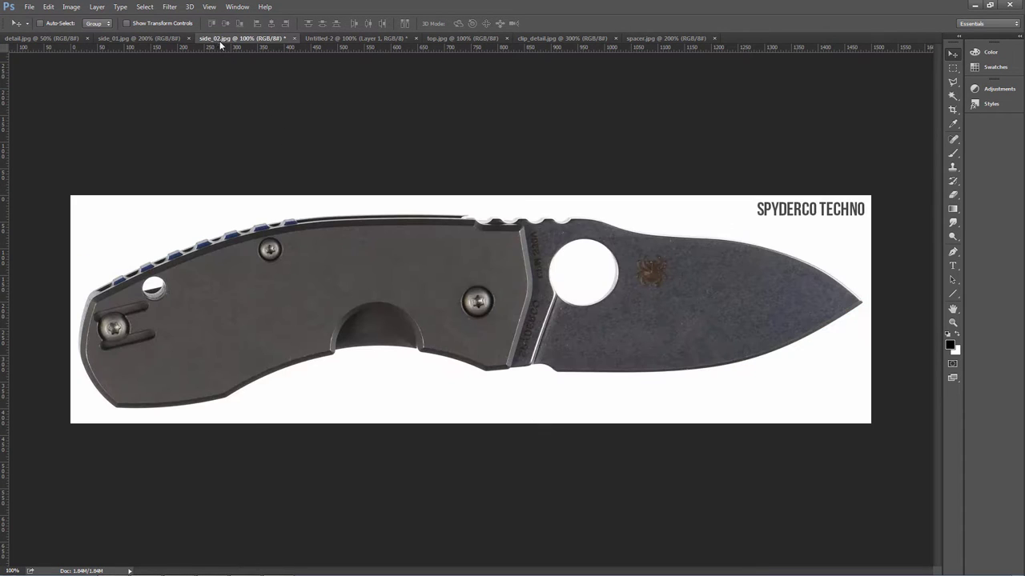
{"action": "left_click", "coordinate": [151, 38]}
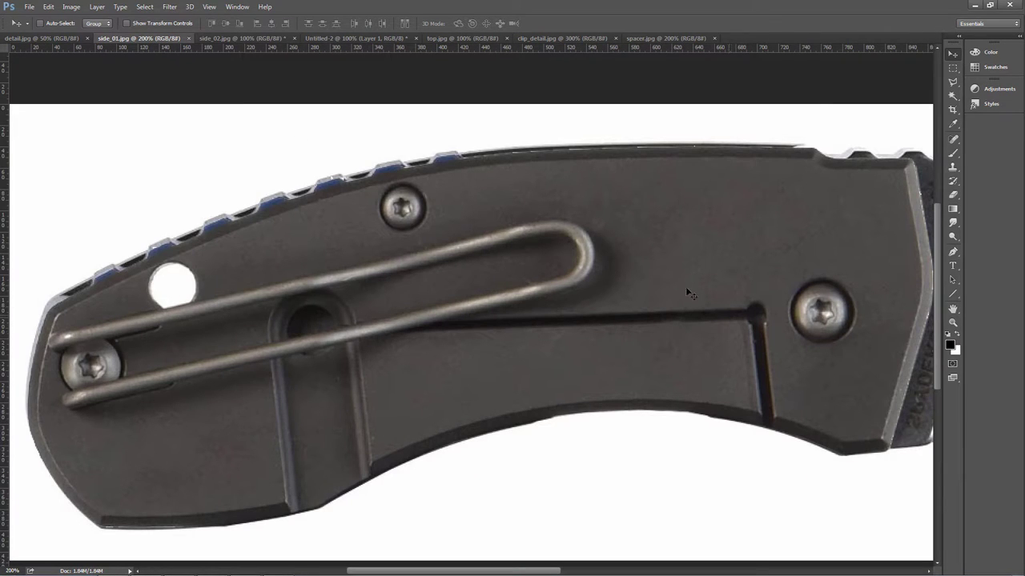
{"action": "left_click", "coordinate": [977, 7]}
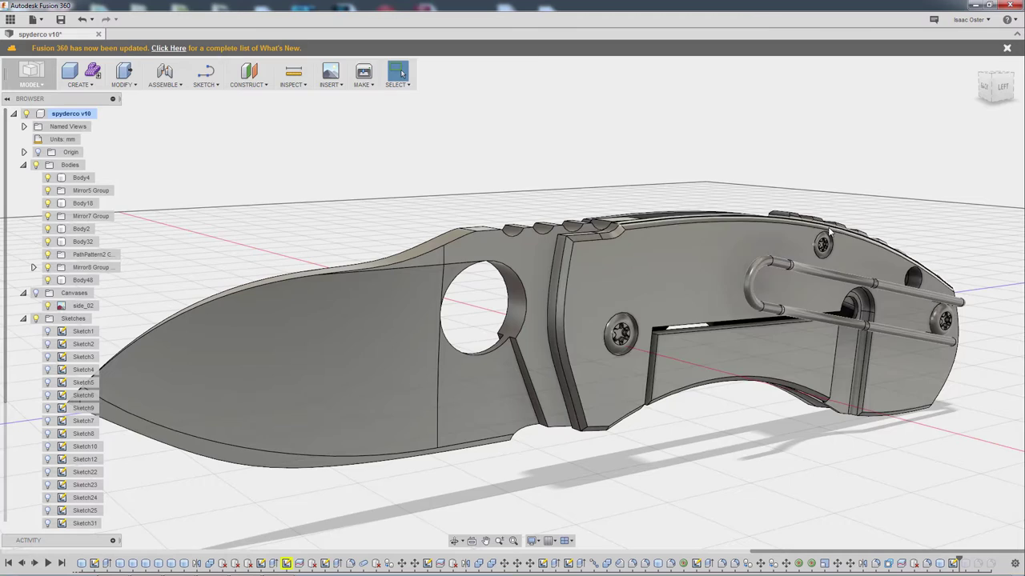
Create a sketch on the recessed lock-bar face of the clip-side handle scale and delete the projected face outline
{"action": "middle_click_drag", "start_coordinate": [775, 386], "coordinate": [763, 387], "text": "shift"}
{"action": "left_click", "coordinate": [718, 359]}
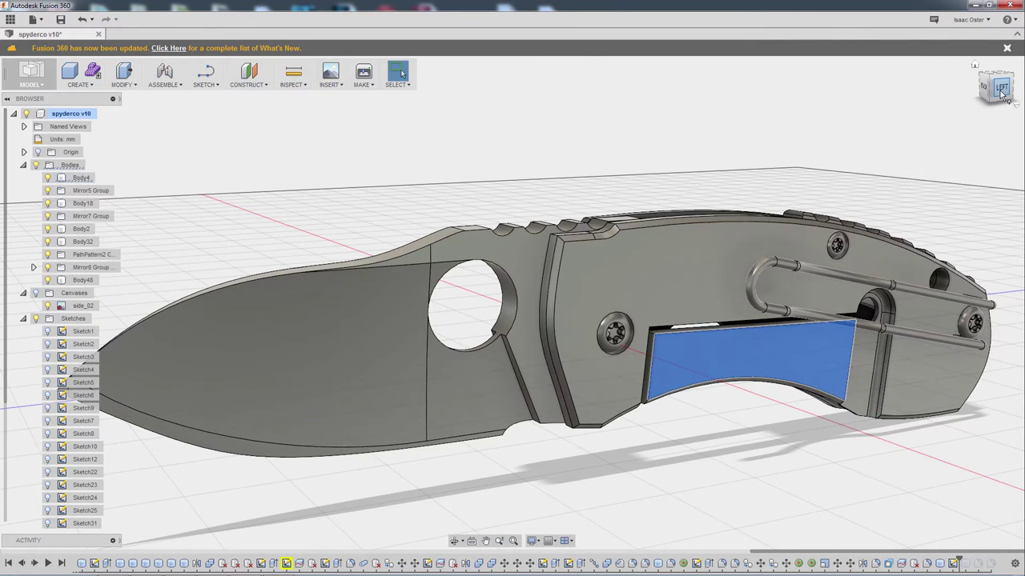
{"action": "left_click", "coordinate": [1000, 86]}
{"action": "left_click", "coordinate": [206, 85]}
{"action": "left_click", "coordinate": [216, 108]}
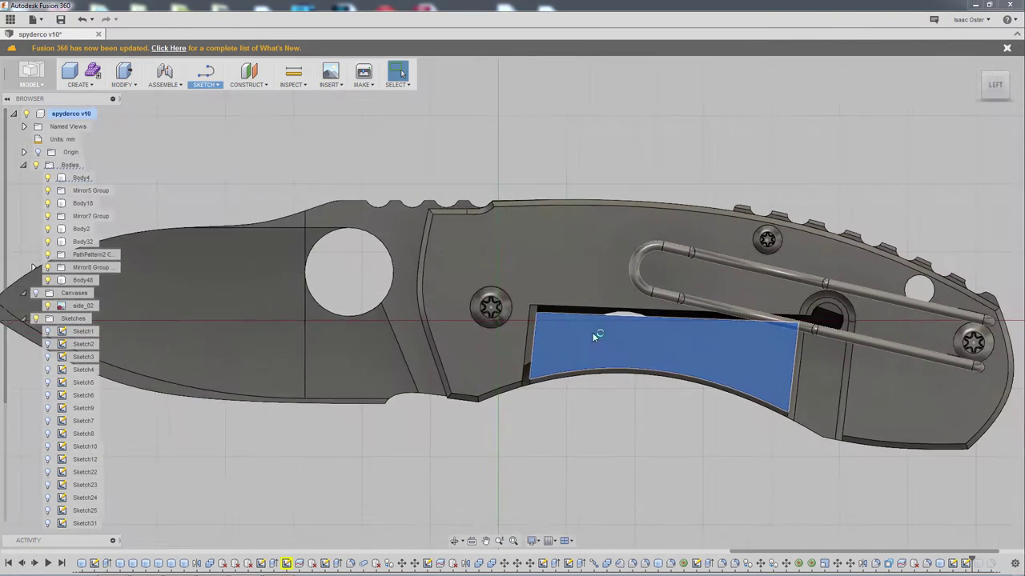
{"action": "middle_click_drag", "start_coordinate": [635, 363], "coordinate": [457, 336]}
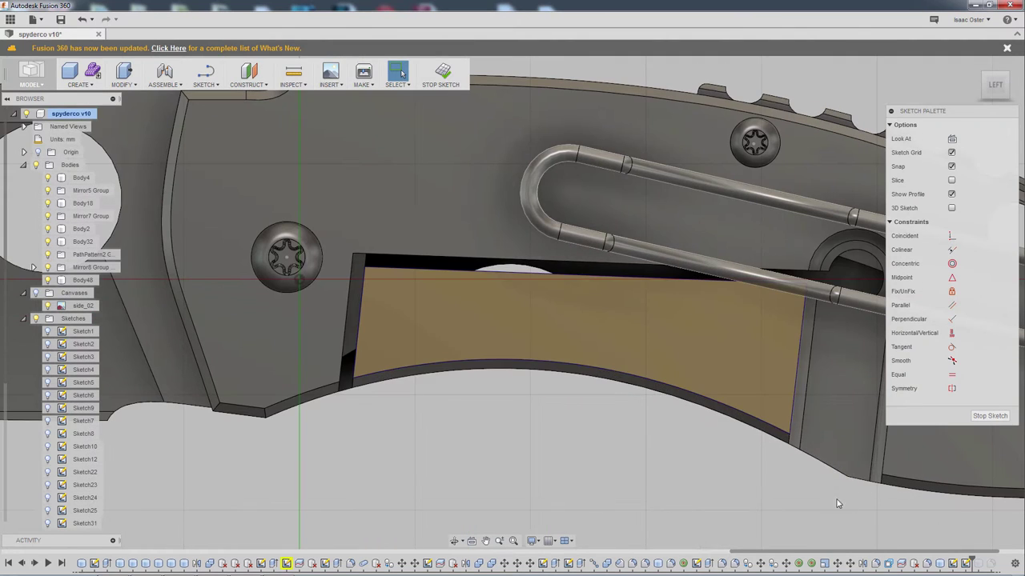
{"action": "mouse_move", "coordinate": [835, 498]}
{"action": "left_mouse_down"}
{"action": "mouse_move", "coordinate": [353, 177]}
{"action": "mouse_move", "coordinate": [294, 183]}
{"action": "left_mouse_up"}
{"action": "key", "text": "Delete"}
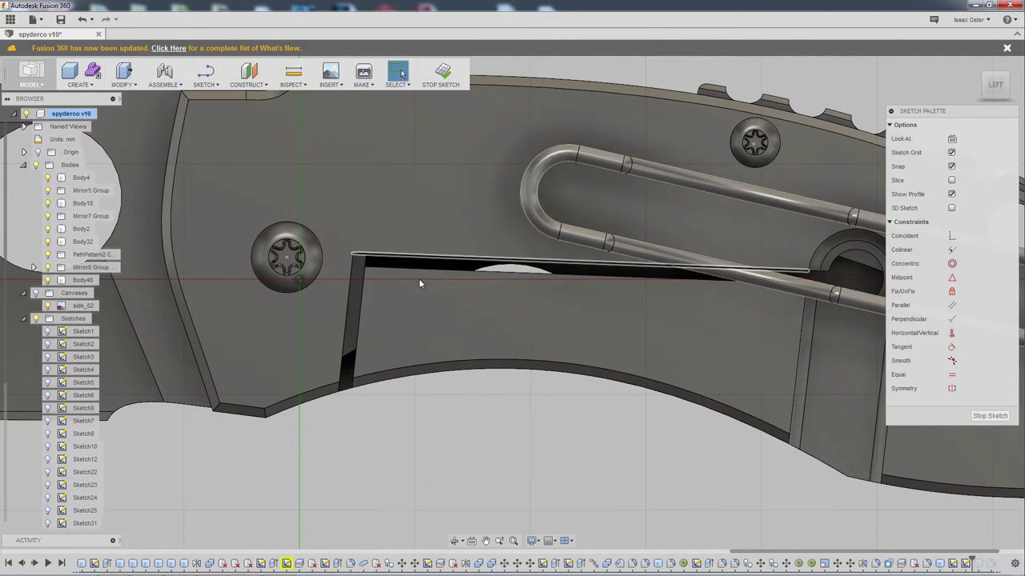
{"action": "middle_click_drag", "start_coordinate": [408, 405], "coordinate": [431, 408]}
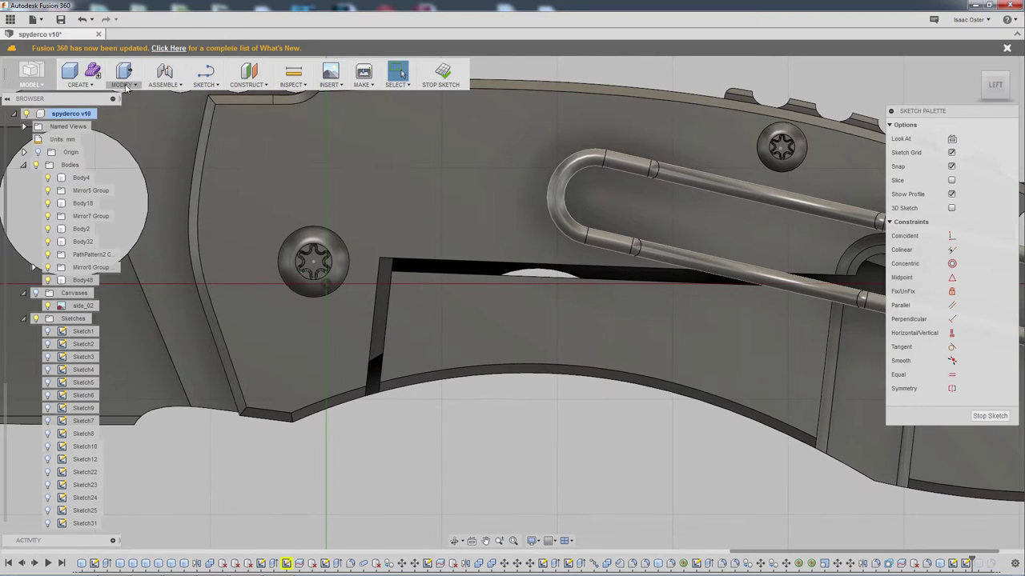
Create a cylinder at the corner of the lock-bar slot, 2.855 mm in diameter and -3.00 mm high, as a new body
{"action": "left_click", "coordinate": [78, 84]}
{"action": "left_click", "coordinate": [95, 112]}
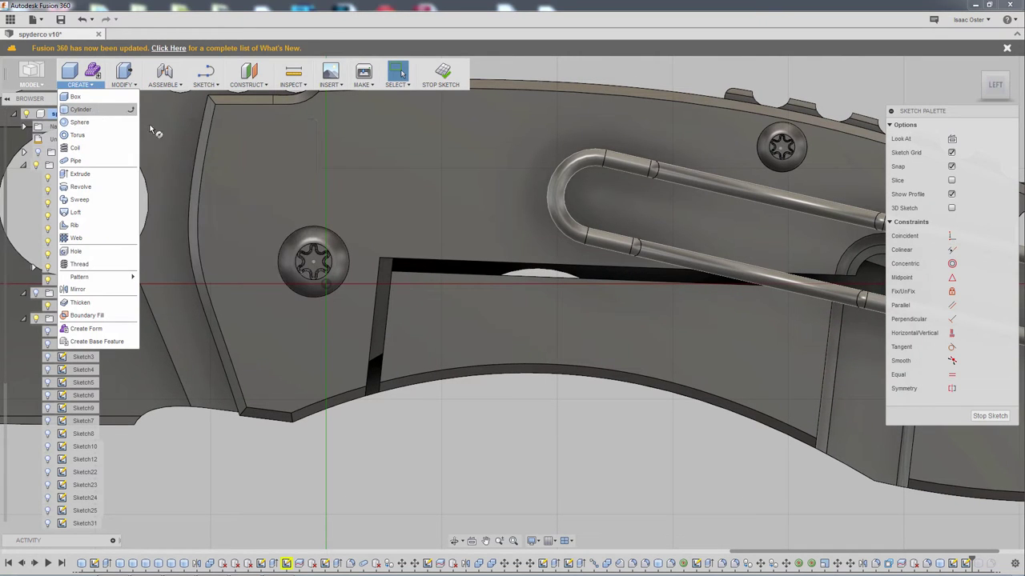
{"action": "scroll", "coordinate": [387, 269], "scroll_direction": "up", "scroll_amount": 3}
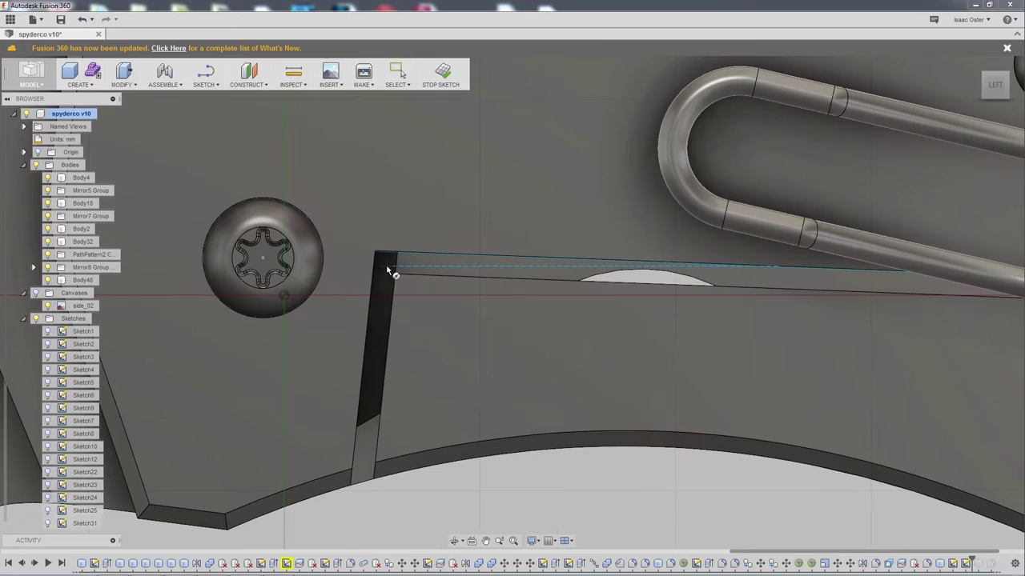
{"action": "left_click", "coordinate": [402, 280]}
{"action": "left_click", "coordinate": [409, 280]}
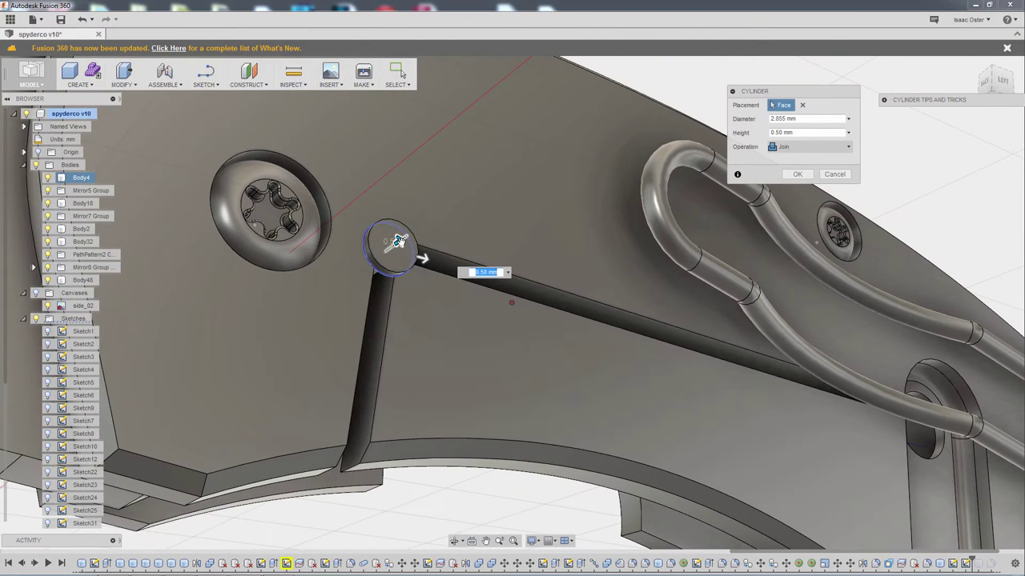
{"action": "left_click_drag", "start_coordinate": [420, 260], "coordinate": [355, 275]}
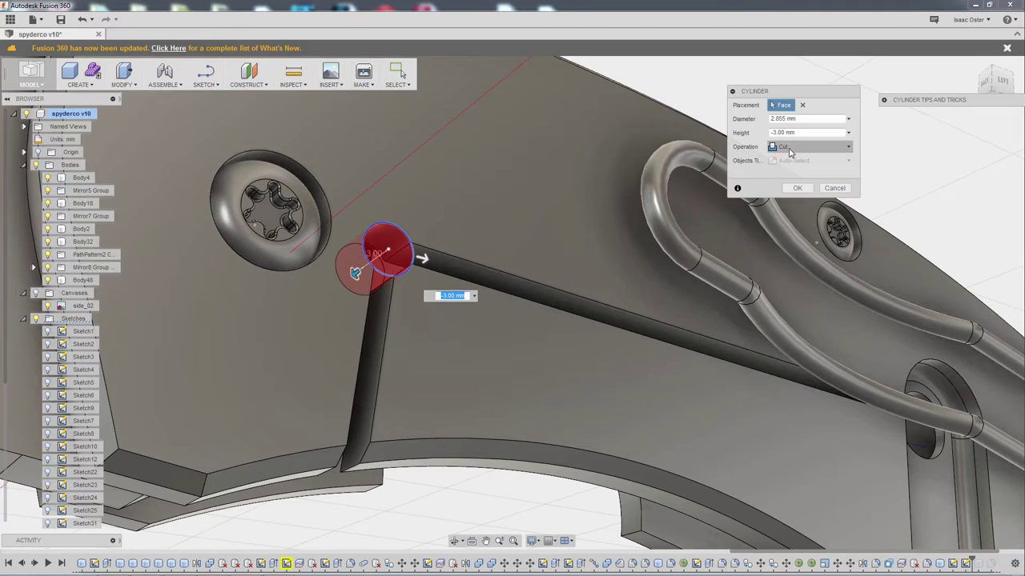
{"action": "left_click", "coordinate": [809, 148]}
{"action": "left_click", "coordinate": [791, 199]}
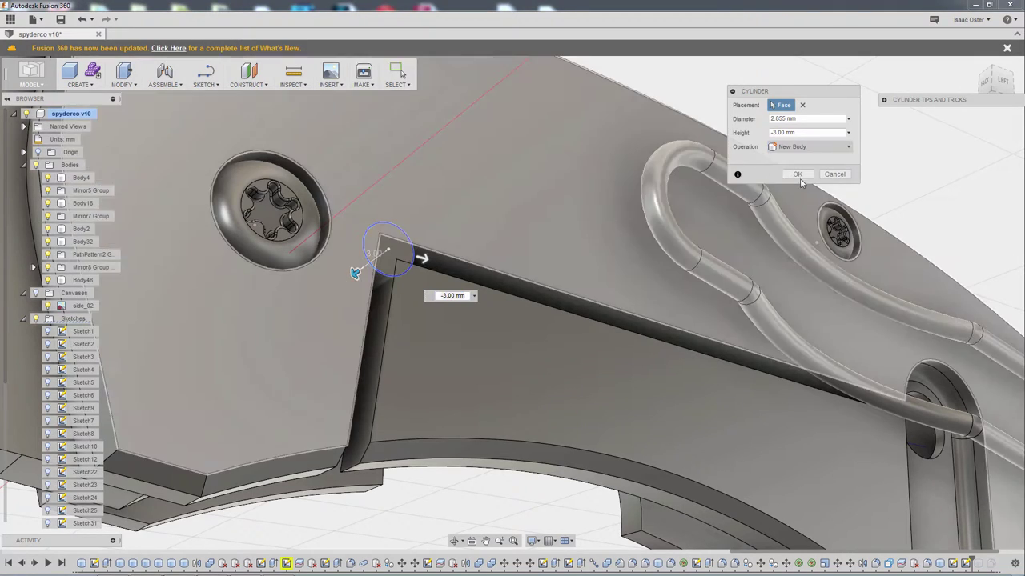
{"action": "left_click", "coordinate": [798, 174]}
Cut the cylinder out of the clip-side handle scale with Combine, with Keep Tools enabled
{"action": "middle_click_drag", "start_coordinate": [392, 300], "coordinate": [375, 281], "text": "shift"}
{"action": "middle_click_drag", "start_coordinate": [312, 328], "coordinate": [285, 199], "text": "shift"}
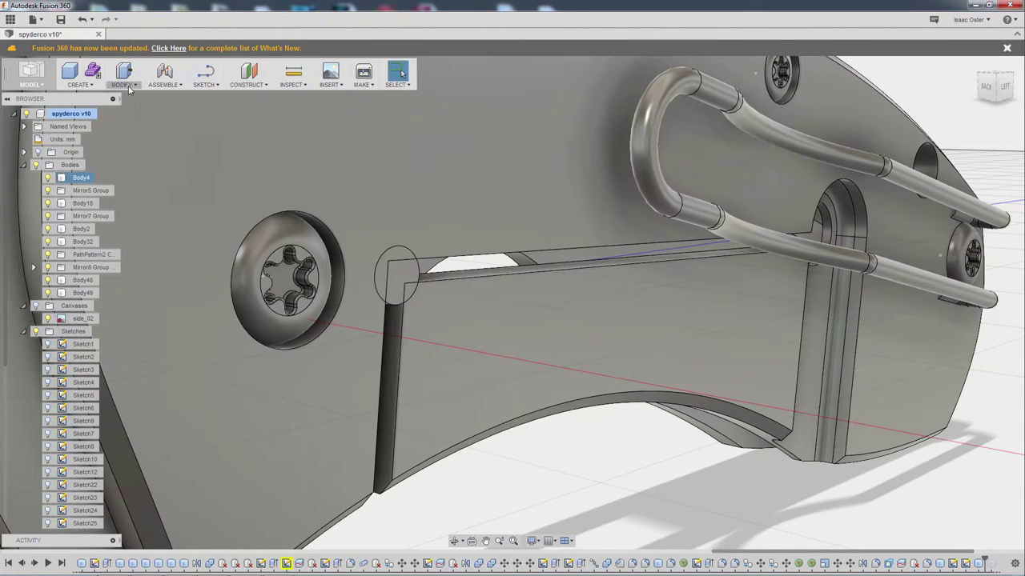
{"action": "left_click", "coordinate": [124, 85]}
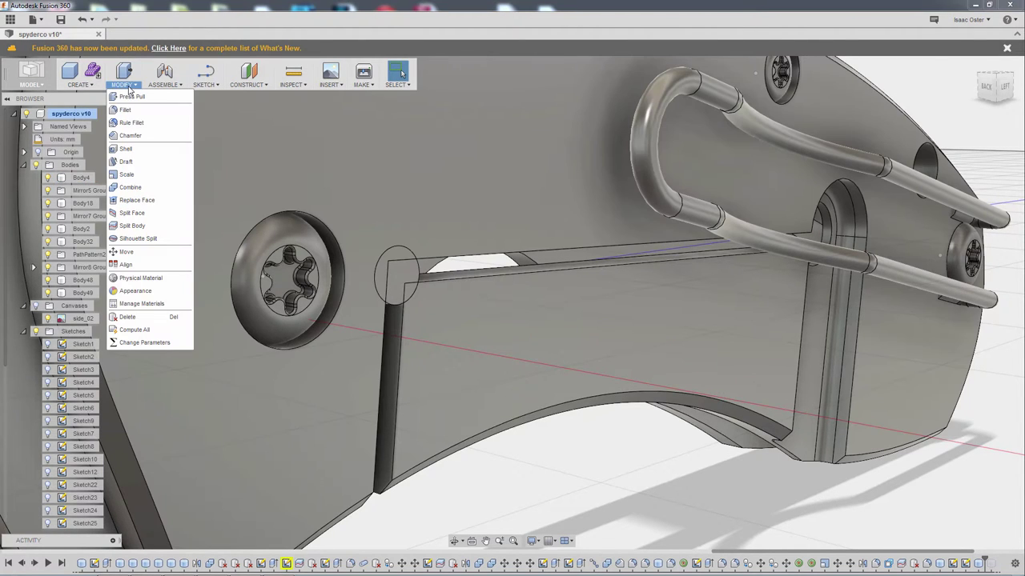
{"action": "left_click", "coordinate": [131, 187]}
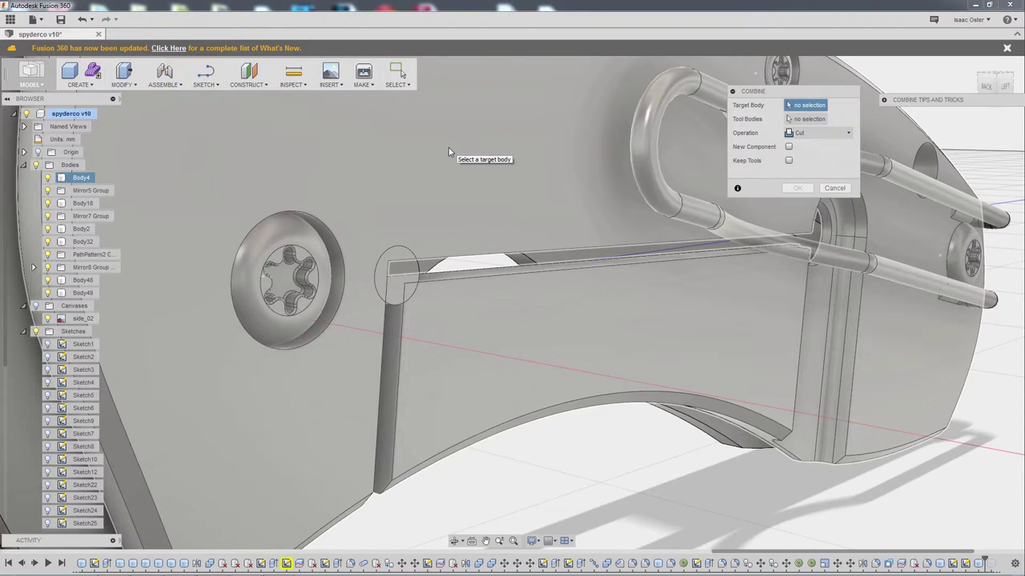
{"action": "left_click", "coordinate": [448, 153]}
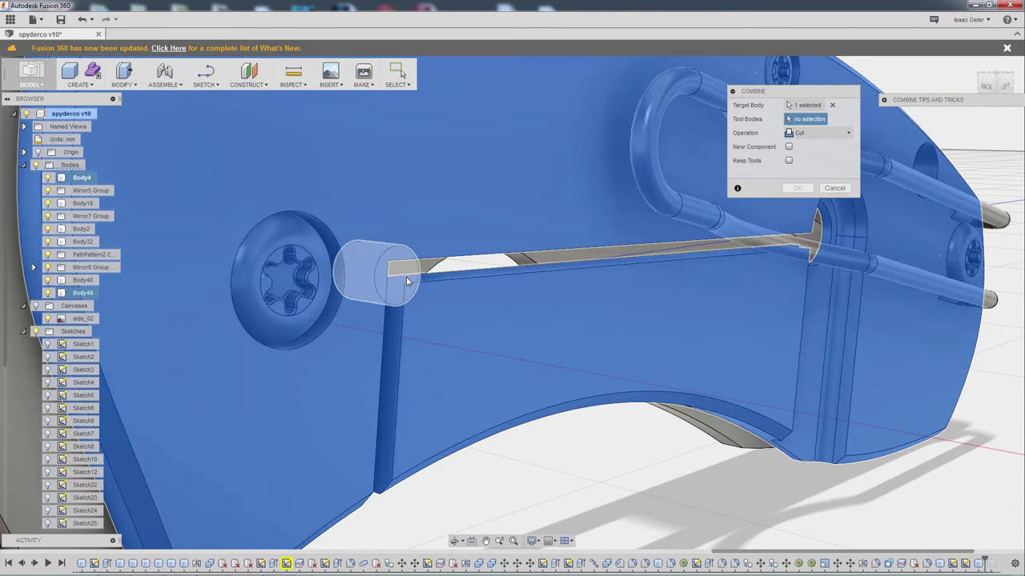
{"action": "left_click", "coordinate": [400, 294]}
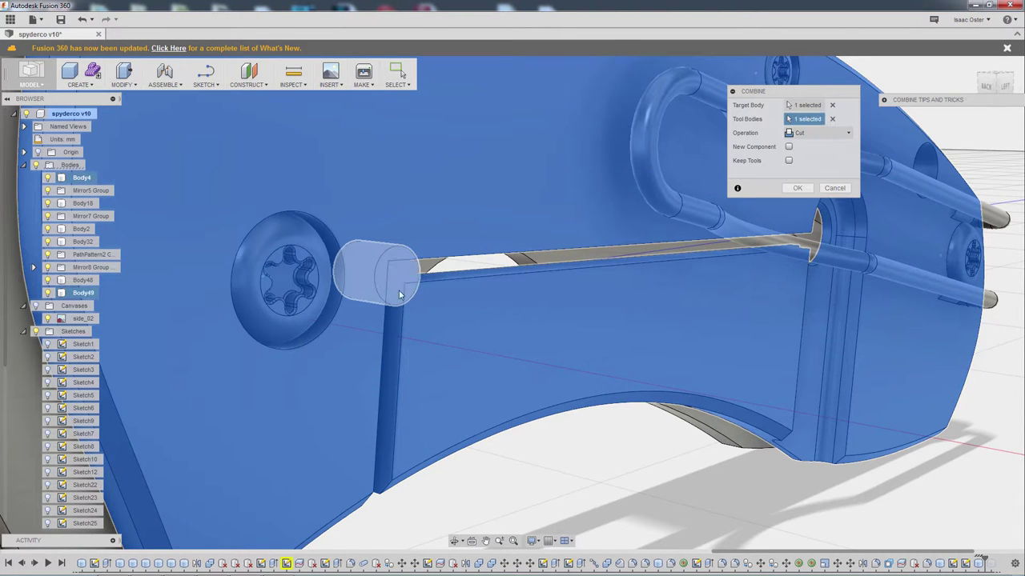
{"action": "left_click", "coordinate": [788, 161]}
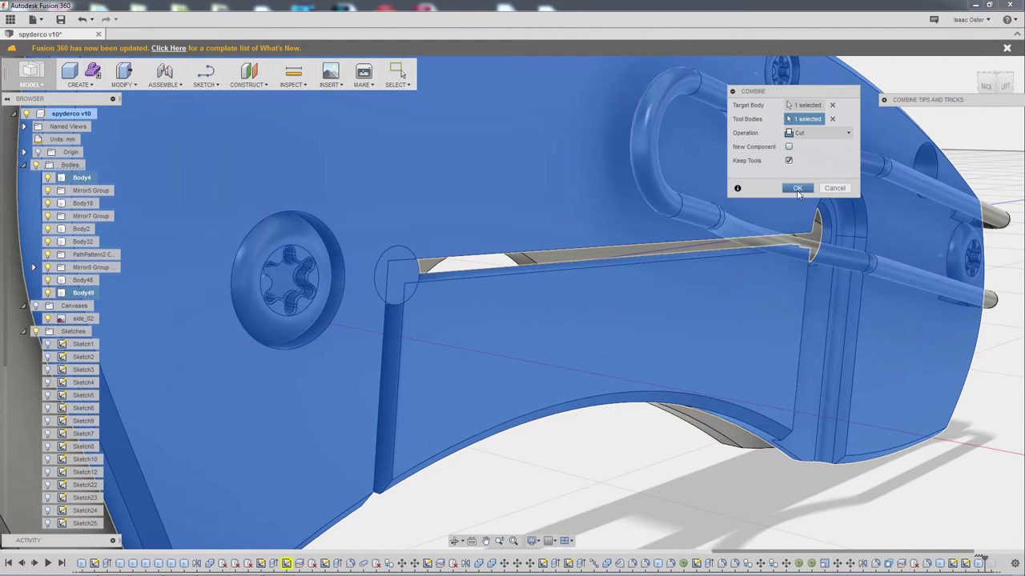
{"action": "left_click", "coordinate": [797, 189]}
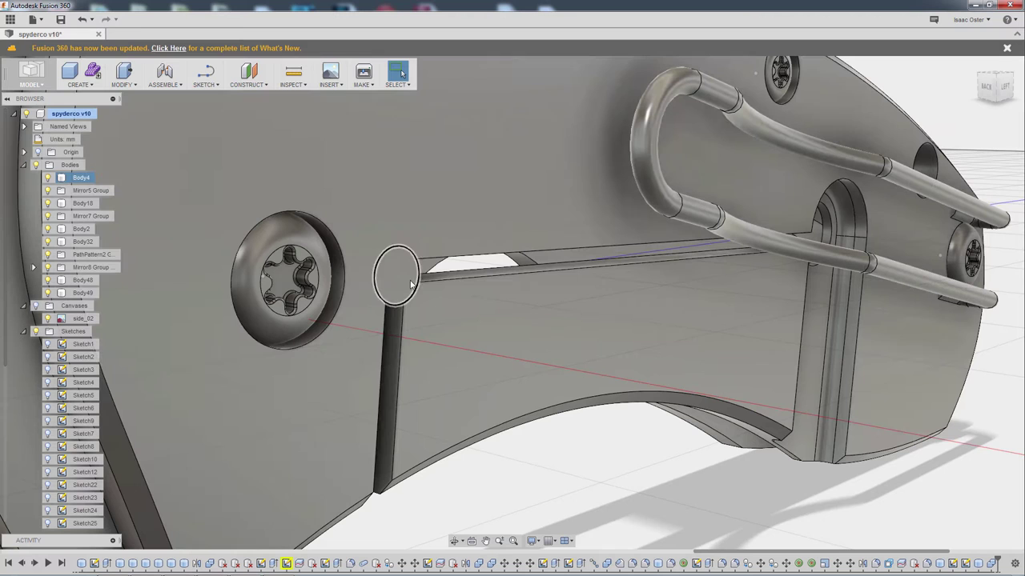
{"action": "left_click", "coordinate": [384, 284]}
{"action": "key", "text": "Escape"}
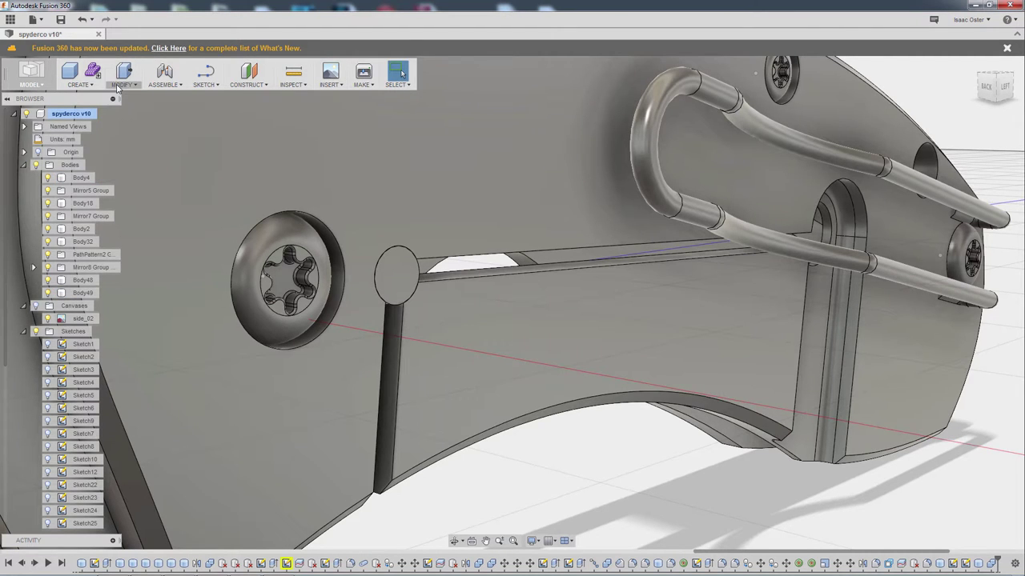
Remove the leftover cylinder body at the corner of the lock-bar slot
{"action": "left_click", "coordinate": [118, 85]}
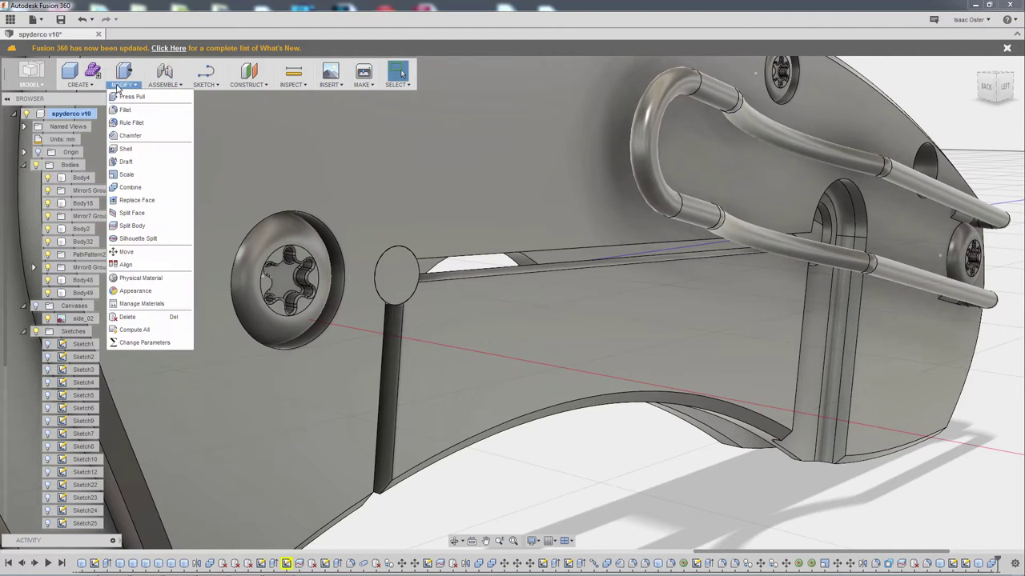
{"action": "middle_click_drag", "start_coordinate": [583, 464], "coordinate": [580, 438], "text": "shift"}
{"action": "left_click", "coordinate": [505, 320]}
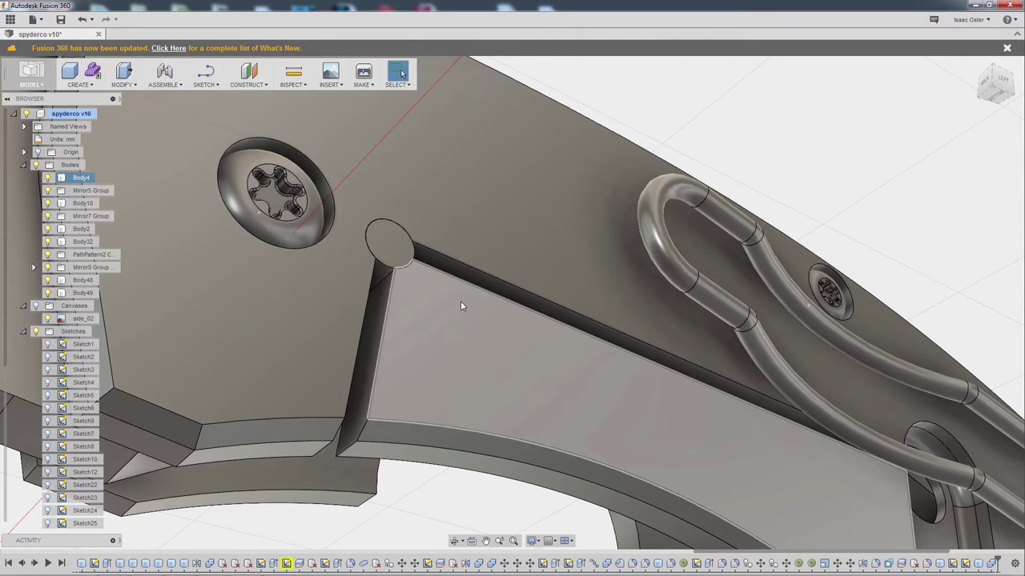
{"action": "left_click", "coordinate": [460, 307]}
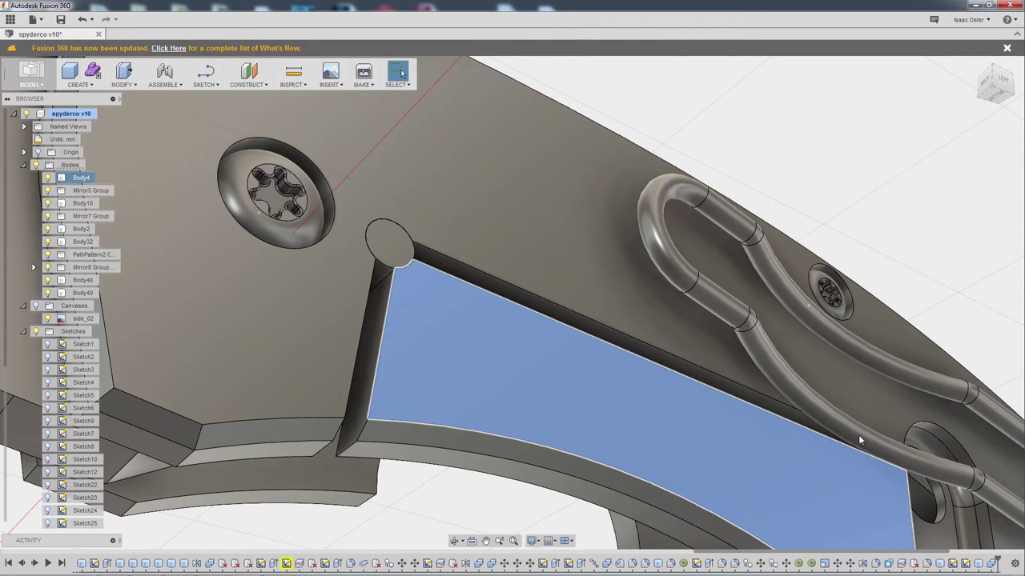
{"action": "key", "text": "v"}
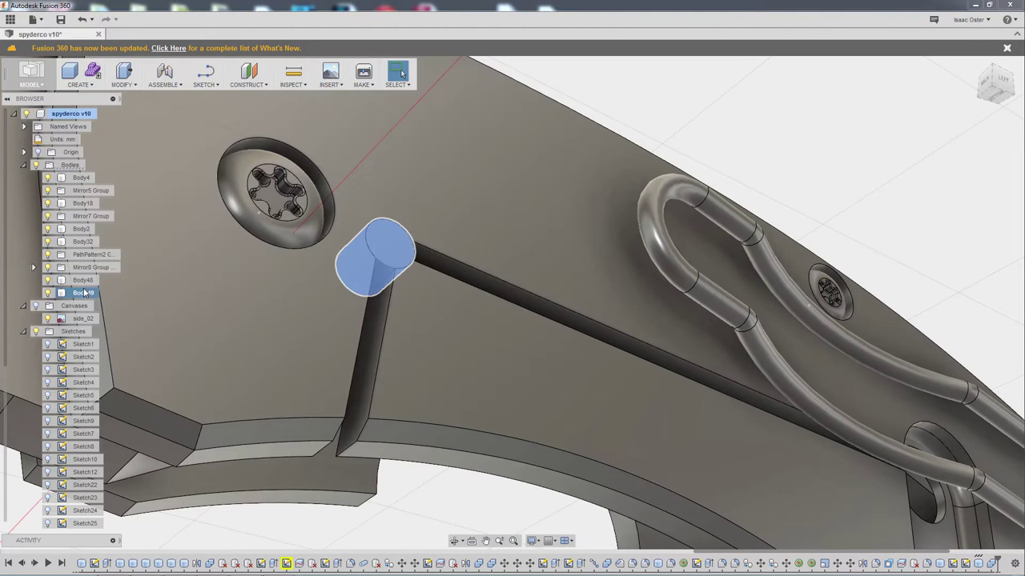
{"action": "right_click", "coordinate": [86, 293]}
{"action": "left_click", "coordinate": [117, 404]}
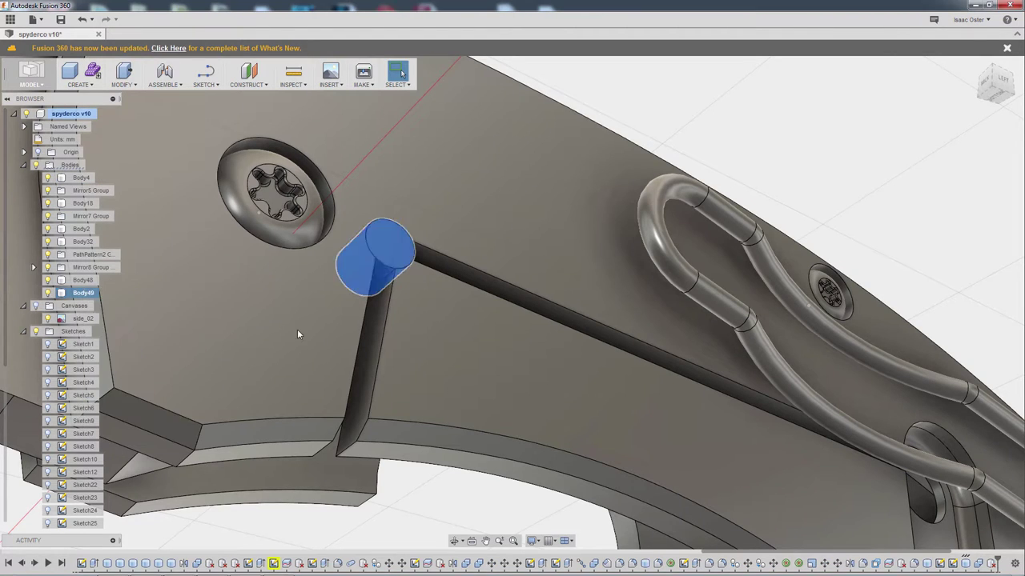
Fillet the round screw-hole and lanyard-hole edges on the outer faces of both handle scales with one constant radius
{"action": "middle_click_drag", "start_coordinate": [800, 141], "coordinate": [824, 181], "text": "shift"}
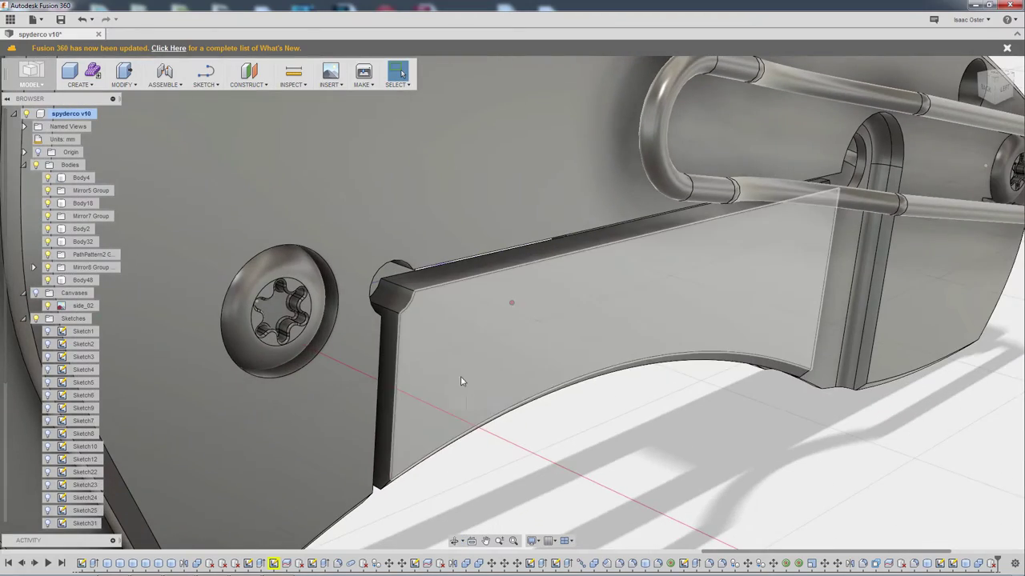
{"action": "middle_click_drag", "start_coordinate": [461, 381], "coordinate": [493, 404], "text": "shift"}
{"action": "scroll", "coordinate": [472, 394], "scroll_direction": "down", "scroll_amount": 4}
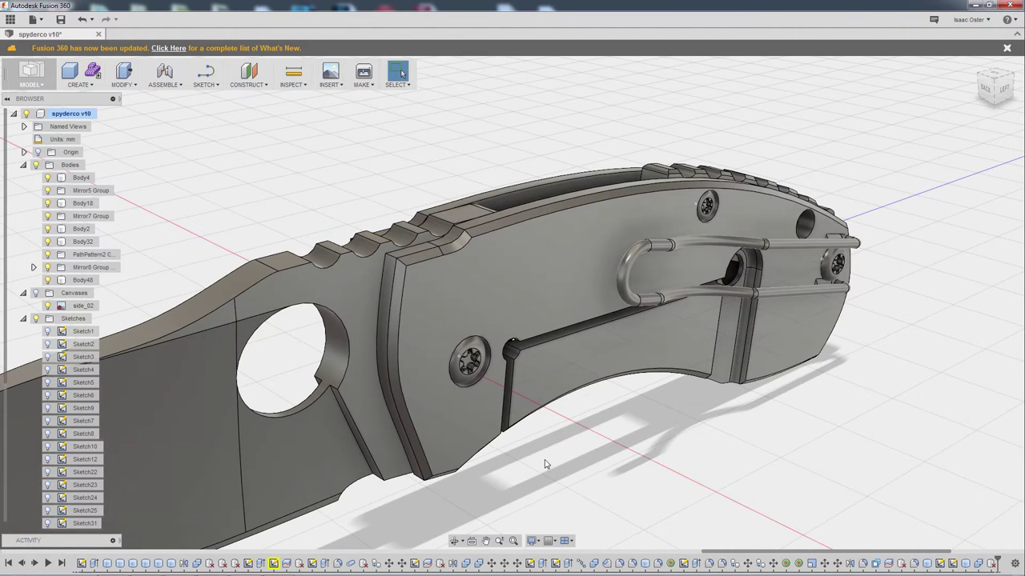
{"action": "middle_click_drag", "start_coordinate": [544, 464], "coordinate": [507, 335], "text": "shift"}
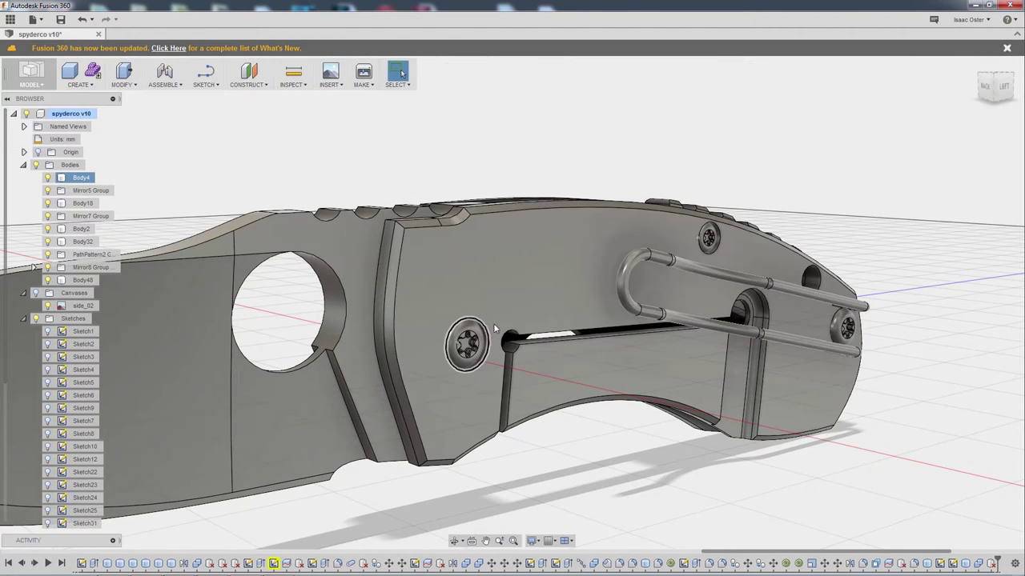
{"action": "left_click", "coordinate": [467, 344]}
{"action": "left_click", "coordinate": [708, 238], "text": "ctrl"}
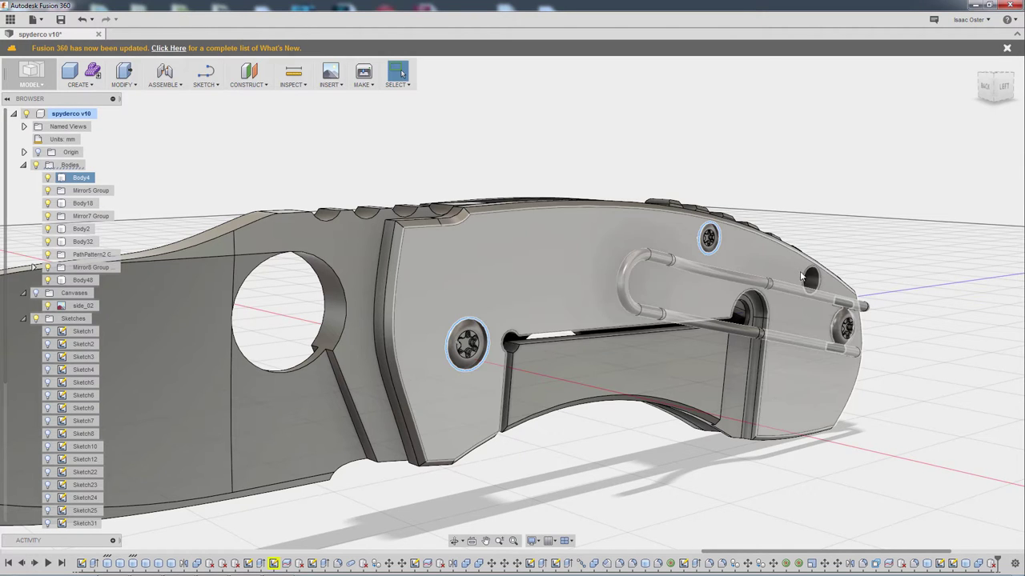
{"action": "middle_click_drag", "start_coordinate": [613, 418], "coordinate": [672, 396], "text": "shift"}
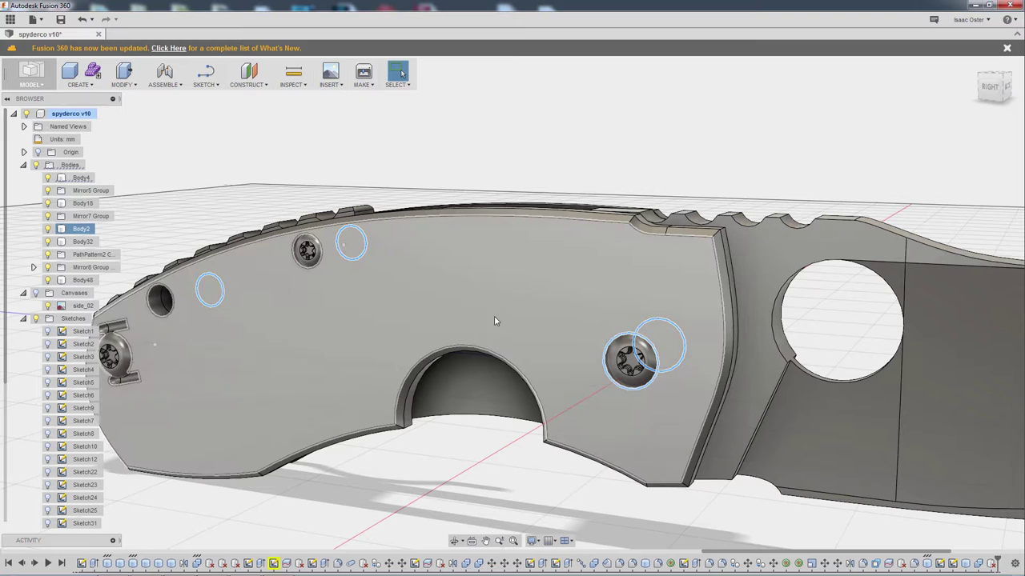
{"action": "left_click", "coordinate": [307, 250], "text": "ctrl"}
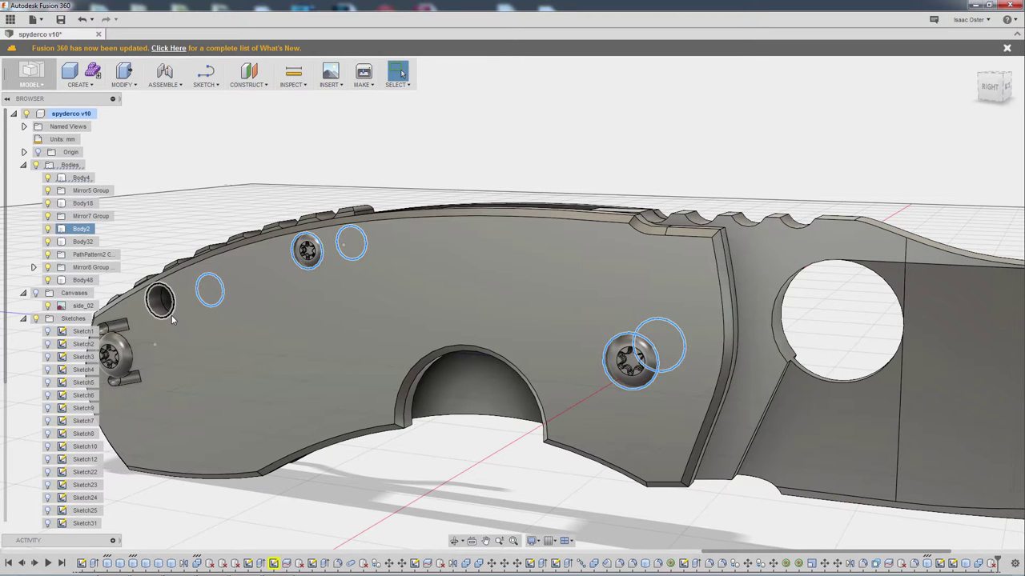
{"action": "left_click", "coordinate": [124, 77]}
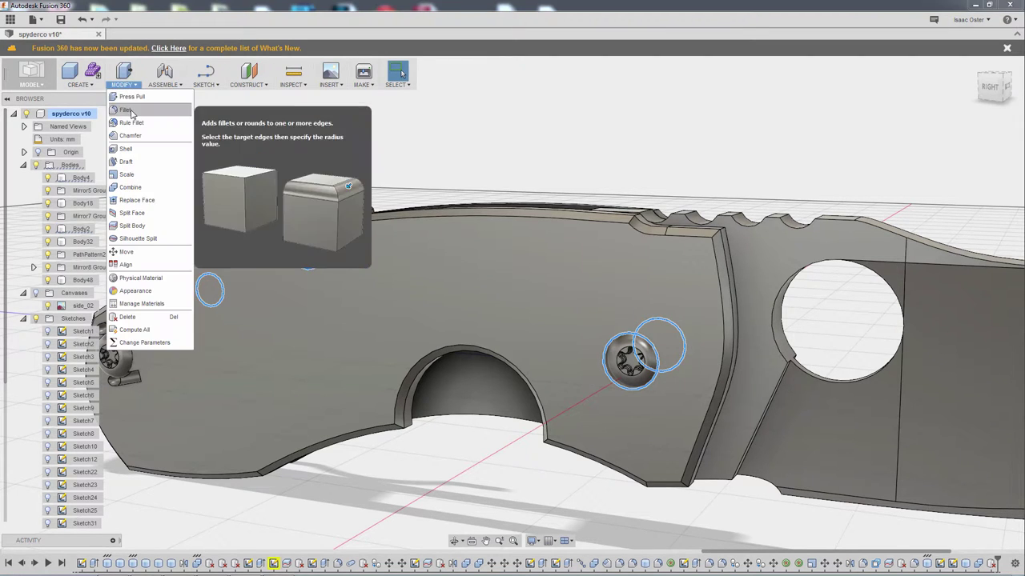
{"action": "left_click", "coordinate": [134, 109]}
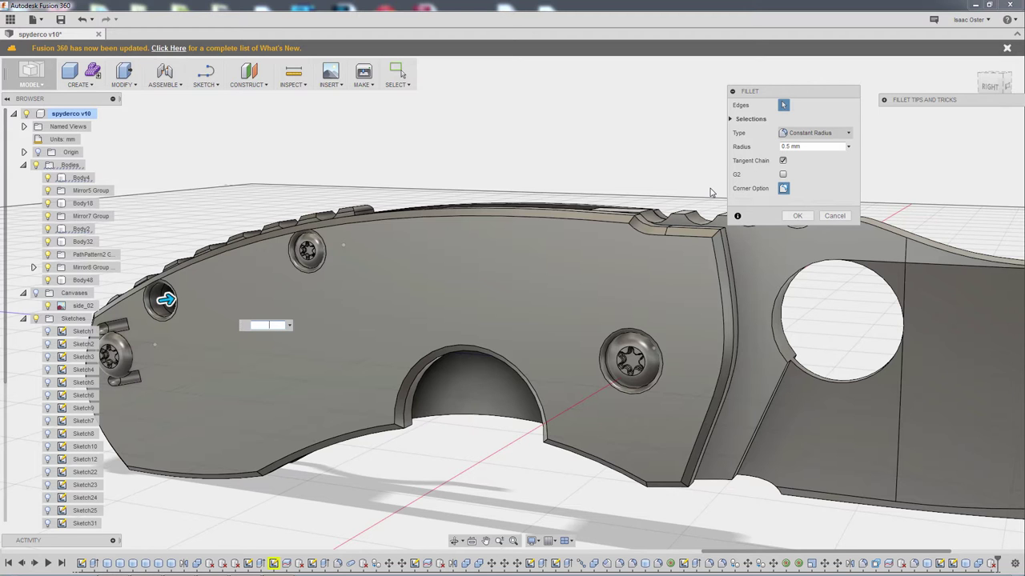
{"action": "key", "text": "Return"}
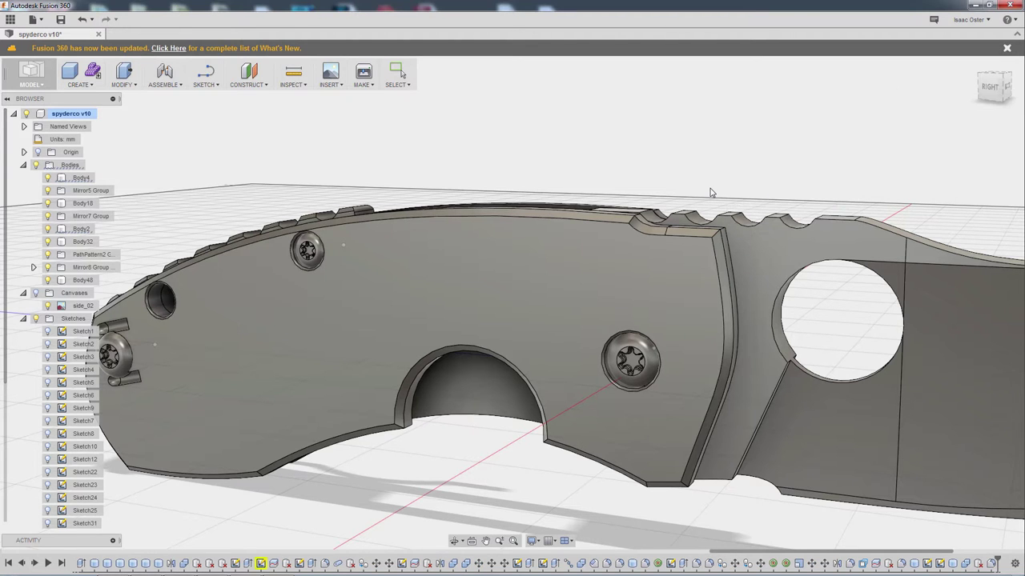
Inspect the rounded edges of the screw holes and the open lanyard hole on the handle scale without the clip
{"action": "middle_click_drag", "start_coordinate": [581, 173], "coordinate": [543, 262], "text": "shift"}
{"action": "scroll", "coordinate": [528, 261], "scroll_direction": "down", "scroll_amount": 2}
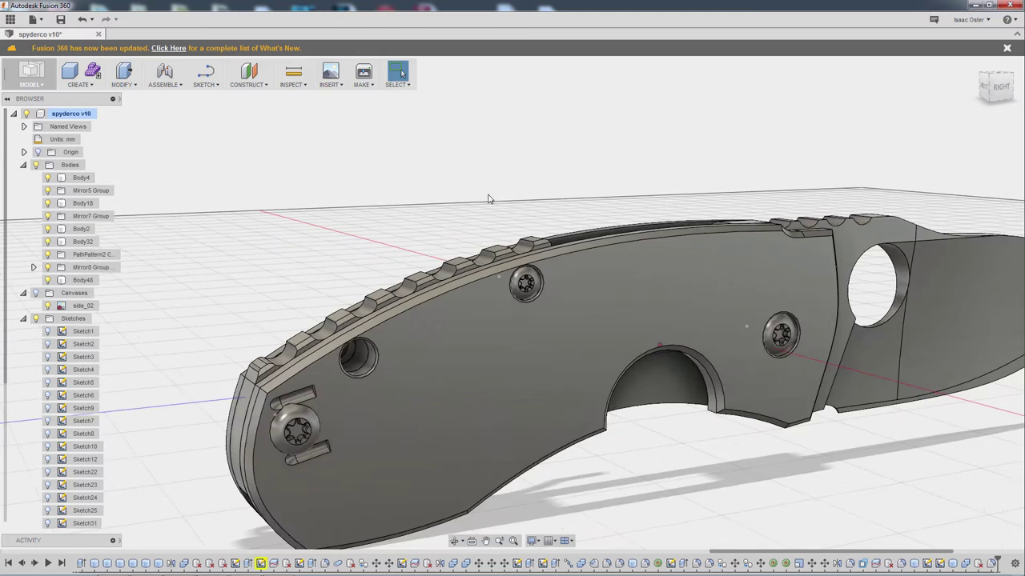
{"action": "scroll", "coordinate": [489, 204], "scroll_direction": "up", "scroll_amount": 3}
{"action": "scroll", "coordinate": [492, 224], "scroll_direction": "up", "scroll_amount": 1}
{"action": "middle_click_drag", "start_coordinate": [478, 185], "coordinate": [478, 174], "text": "shift"}
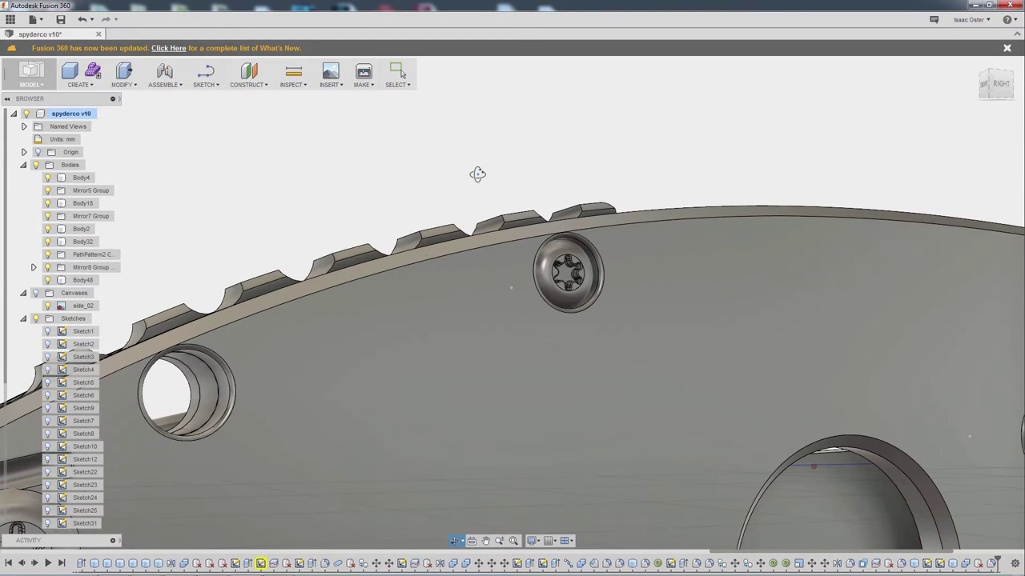
{"action": "left_click", "coordinate": [188, 376]}
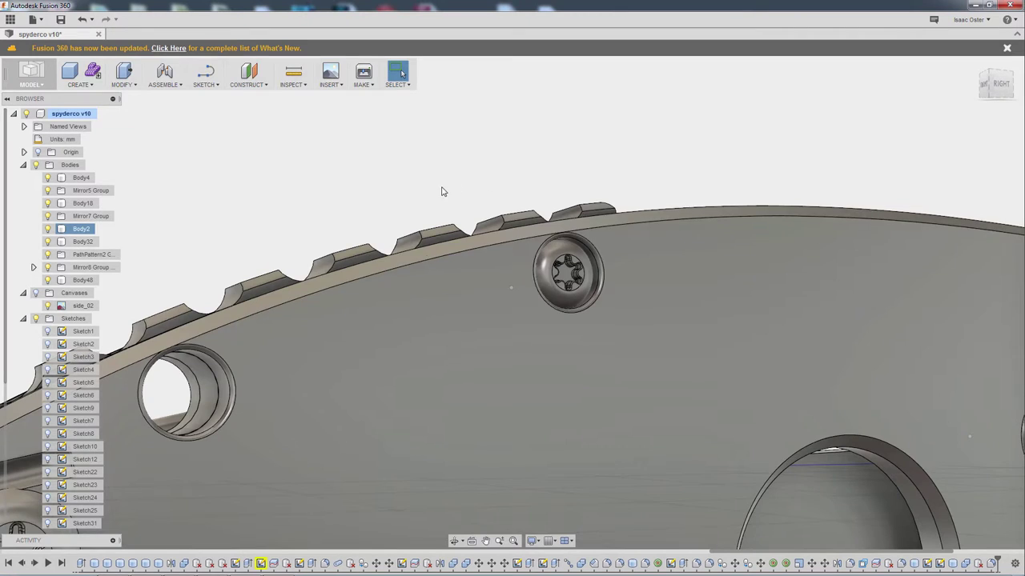
{"action": "middle_click_drag", "start_coordinate": [441, 190], "coordinate": [390, 180], "text": "shift"}
Fillet the edges of the blade's round opening and the adjoining slanted shoulder on both sides with a 0.25 mm constant radius
{"action": "scroll", "coordinate": [391, 179], "scroll_direction": "down", "scroll_amount": 2}
{"action": "middle_click_drag", "start_coordinate": [634, 480], "coordinate": [804, 311]}
{"action": "middle_click_drag", "start_coordinate": [734, 471], "coordinate": [721, 433], "text": "shift"}
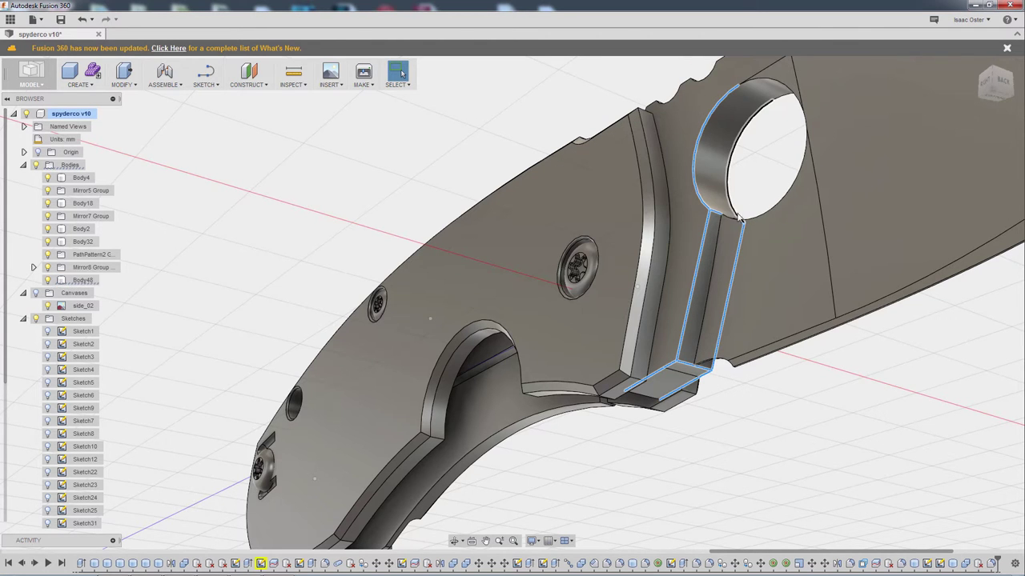
{"action": "middle_click_drag", "start_coordinate": [769, 173], "coordinate": [821, 194], "text": "shift"}
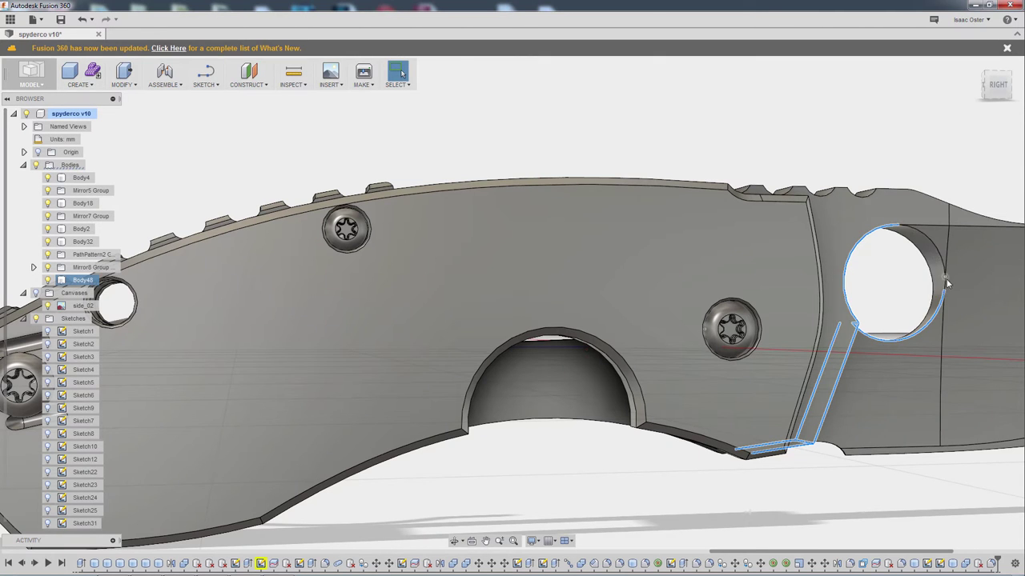
{"action": "scroll", "coordinate": [950, 282], "scroll_direction": "up", "scroll_amount": 5}
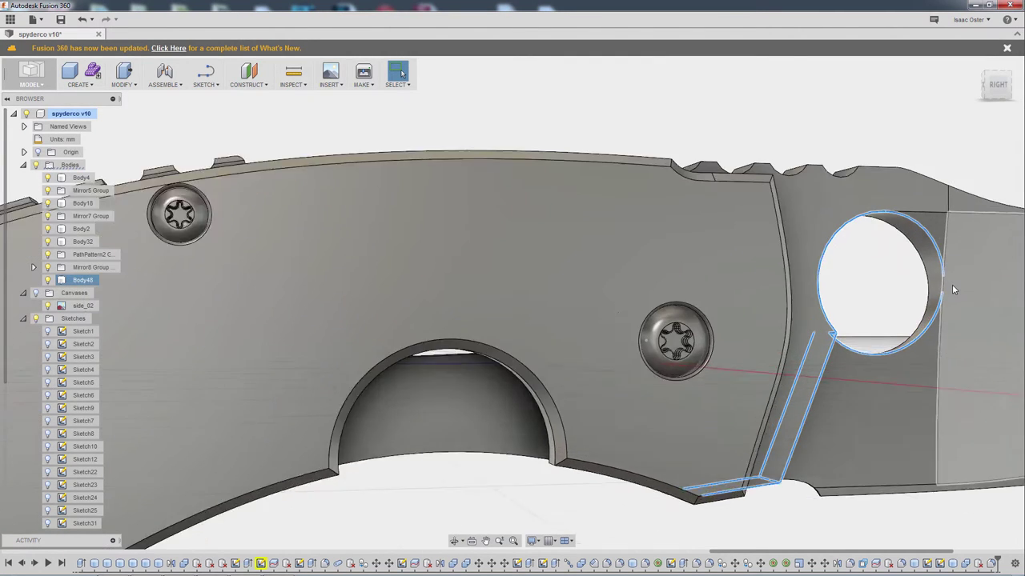
{"action": "middle_click_drag", "start_coordinate": [858, 301], "coordinate": [539, 397], "text": "shift"}
{"action": "left_click", "coordinate": [516, 420]}
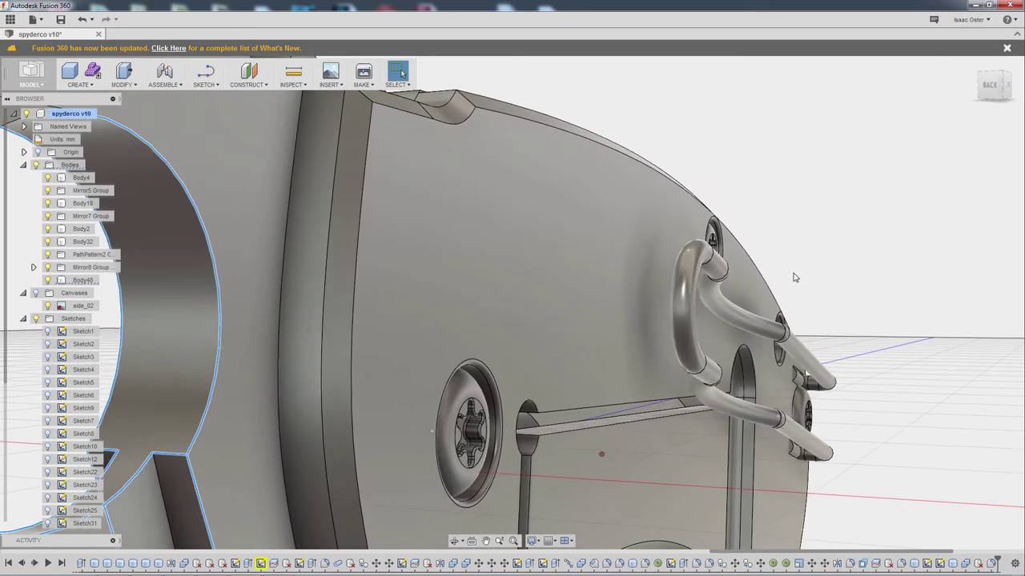
{"action": "middle_click_drag", "start_coordinate": [794, 277], "coordinate": [448, 248], "text": "shift"}
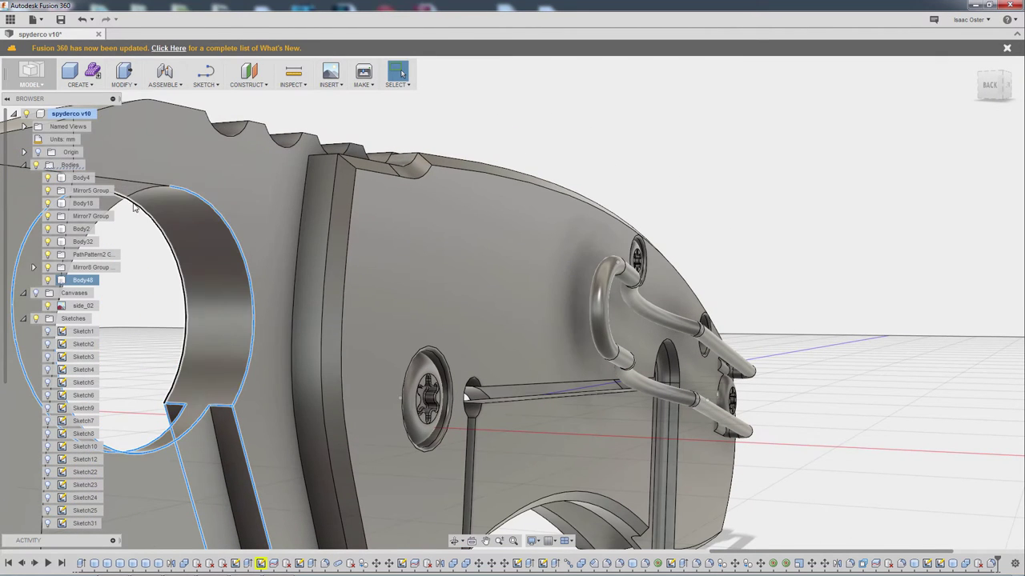
{"action": "middle_click_drag", "start_coordinate": [572, 142], "coordinate": [516, 266]}
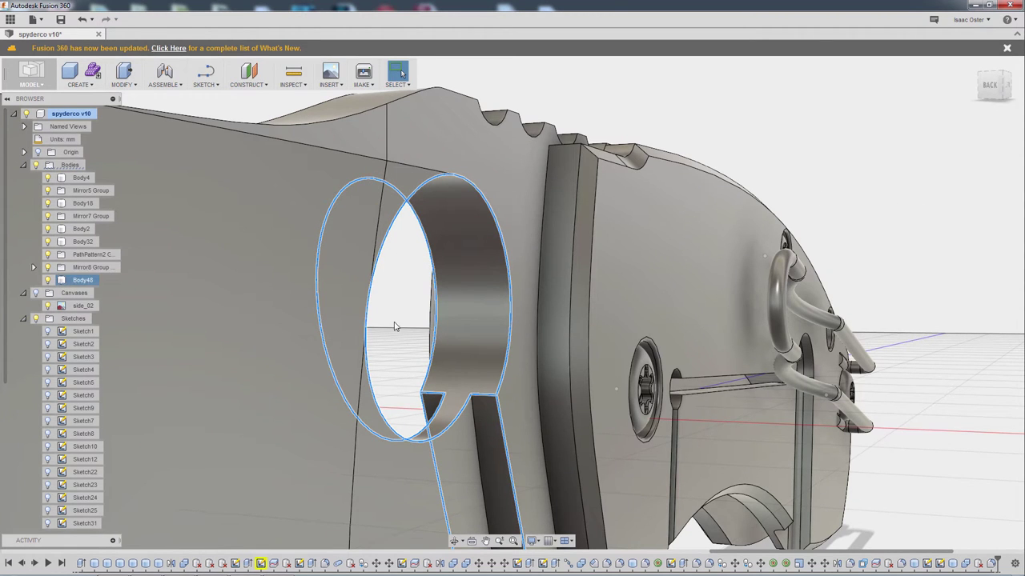
{"action": "middle_click_drag", "start_coordinate": [394, 326], "coordinate": [658, 520], "text": "shift"}
{"action": "left_click", "coordinate": [458, 440]}
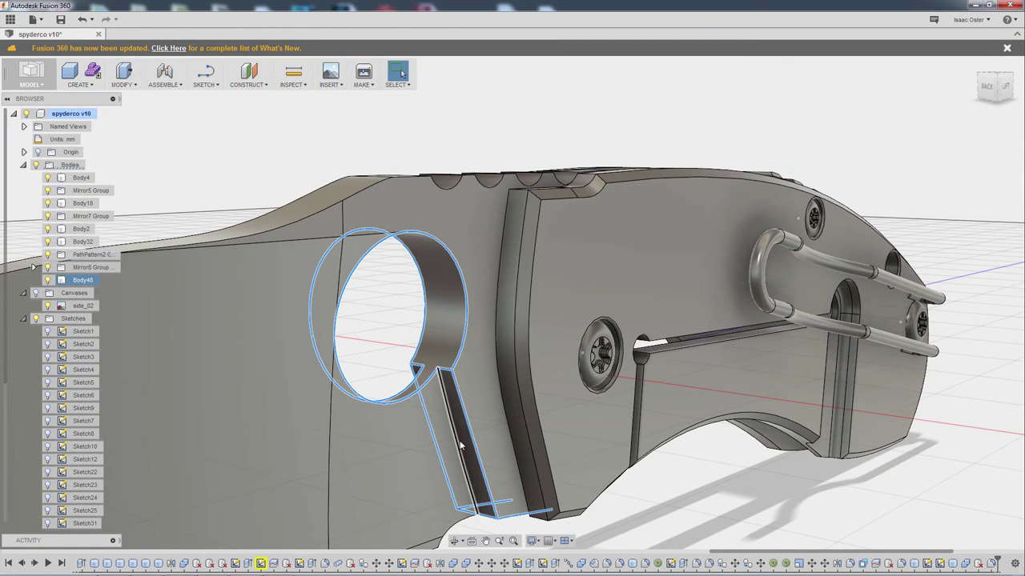
{"action": "middle_click_drag", "start_coordinate": [504, 460], "coordinate": [867, 425], "text": "shift"}
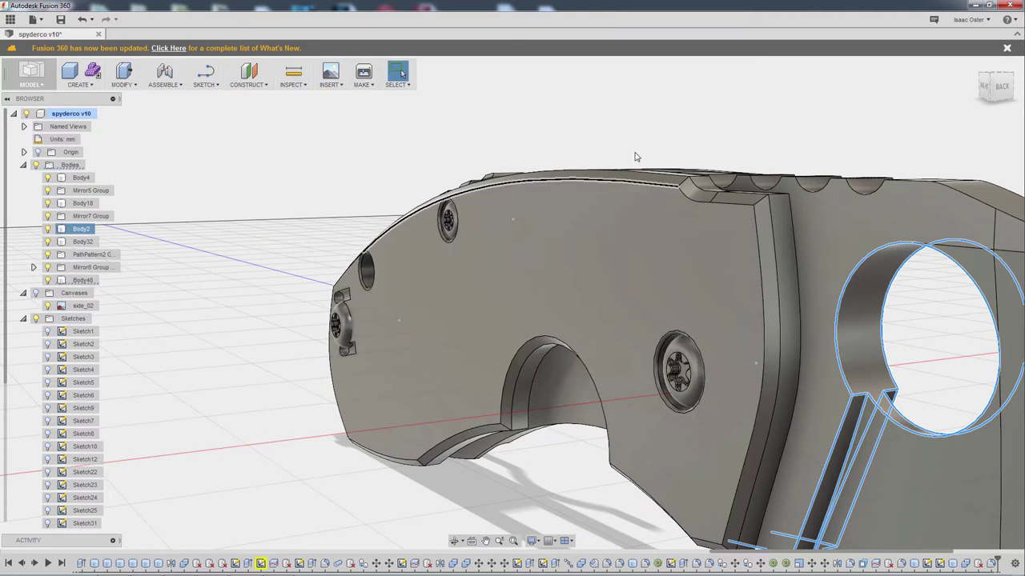
{"action": "middle_click_drag", "start_coordinate": [565, 128], "coordinate": [524, 114]}
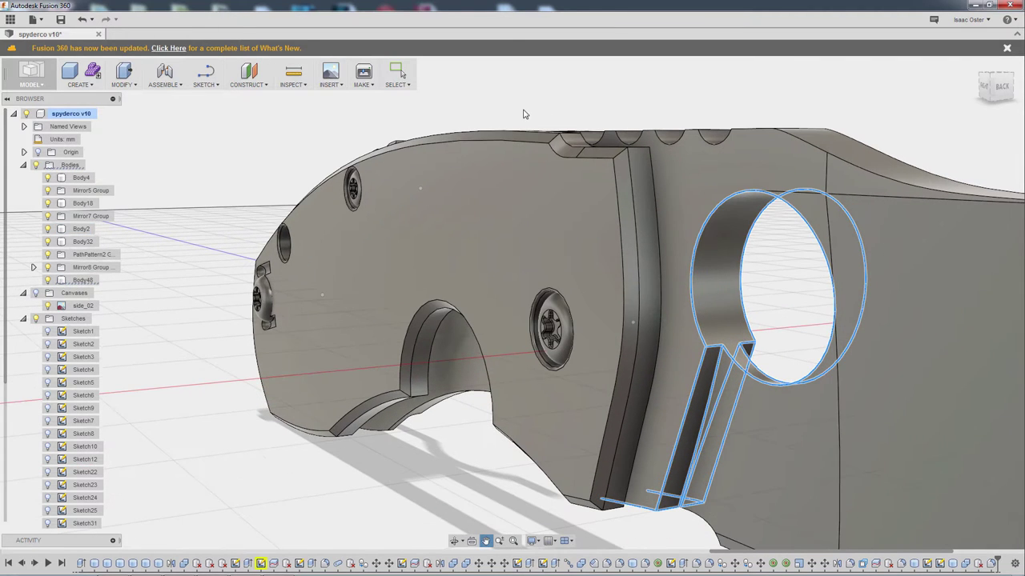
{"action": "left_click", "coordinate": [123, 78]}
{"action": "left_click", "coordinate": [128, 109]}
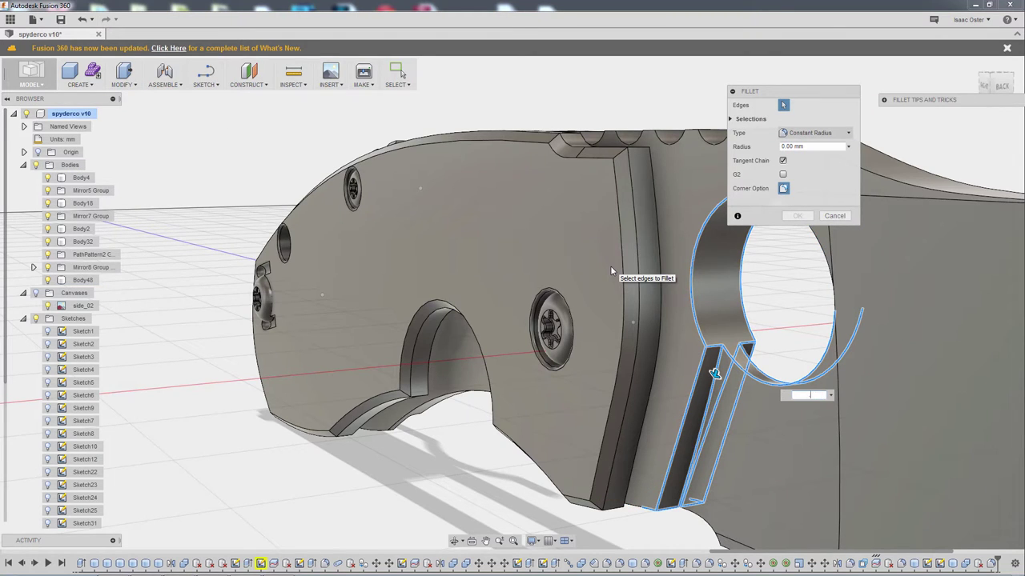
{"action": "key", "text": "Return"}
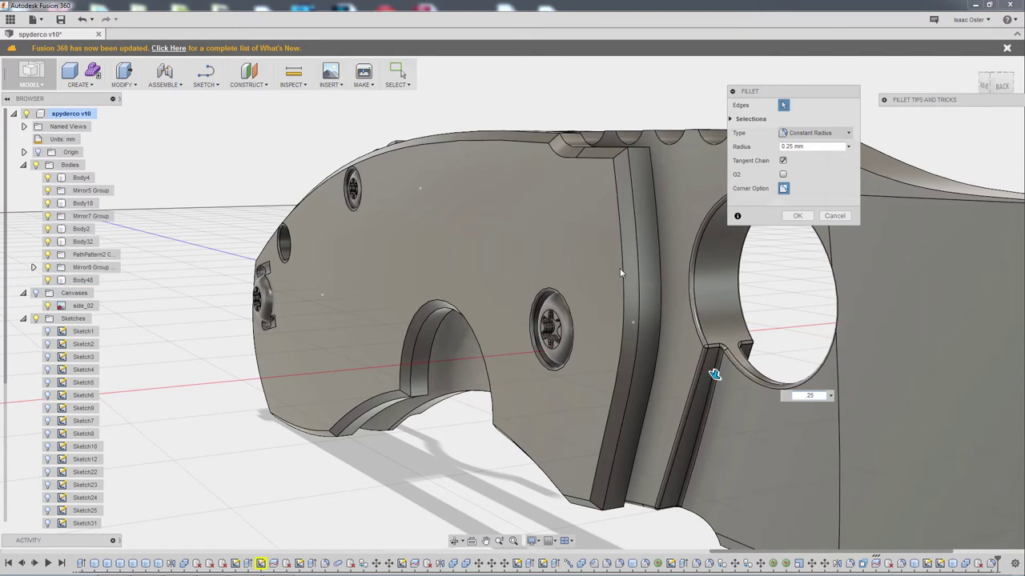
{"action": "left_click", "coordinate": [798, 217]}
Start a Fillet on the blade spine and select the side edges of the four jimping notches, including flats between them
{"action": "mouse_move", "coordinate": [836, 293]}
{"action": "middle_mouse_down", "text": "shift"}
{"action": "mouse_move", "coordinate": [949, 302]}
{"action": "mouse_move", "coordinate": [947, 239]}
{"action": "mouse_move", "coordinate": [912, 218]}
{"action": "middle_mouse_up", "text": "shift"}
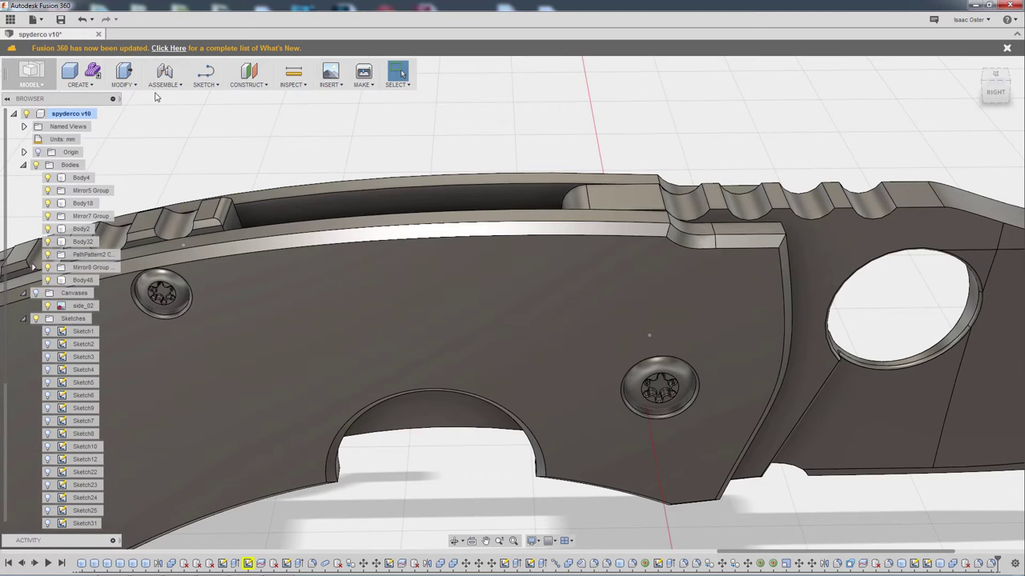
{"action": "left_click", "coordinate": [122, 80]}
{"action": "left_click", "coordinate": [132, 101]}
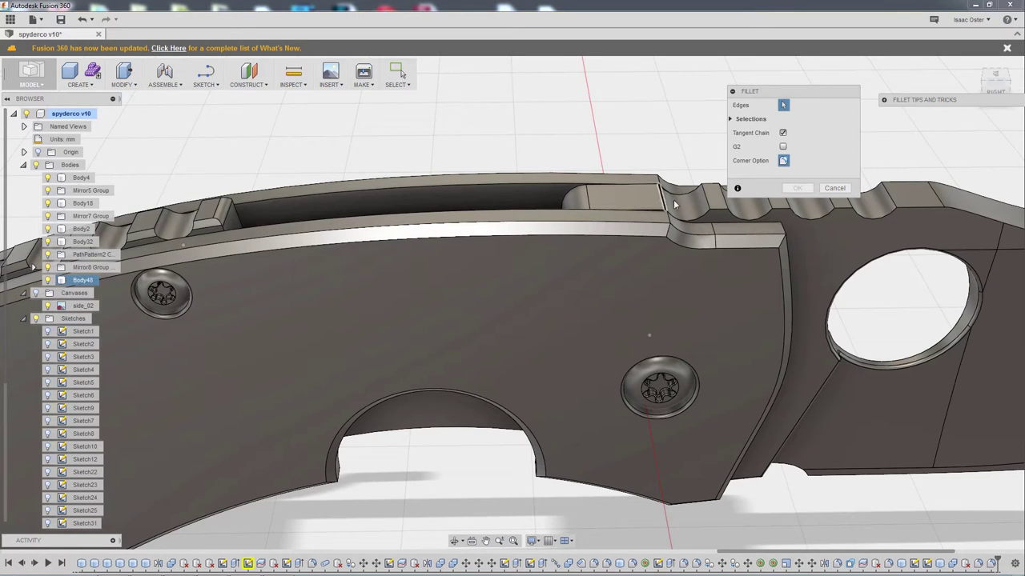
{"action": "left_click", "coordinate": [698, 216]}
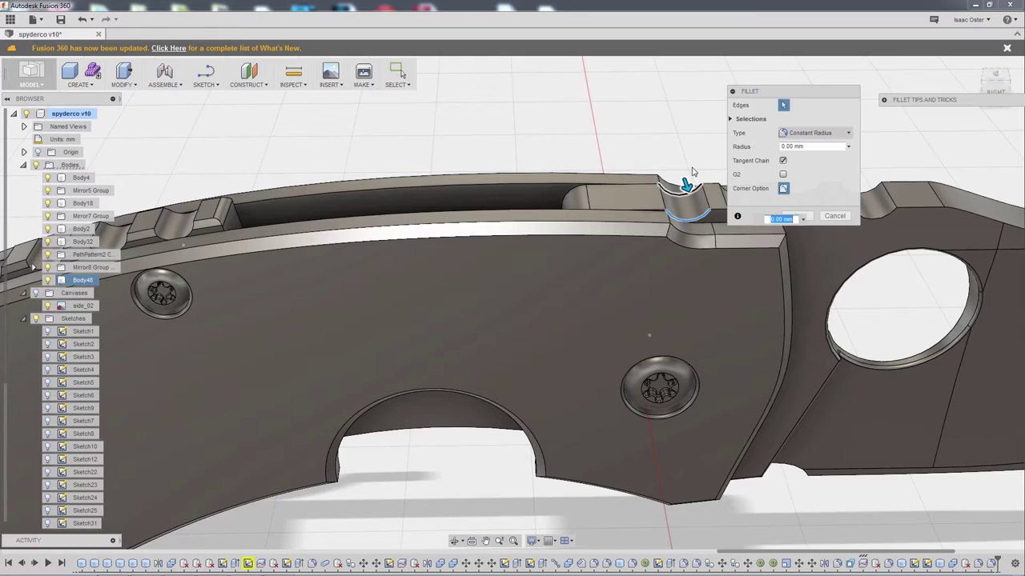
{"action": "middle_click_drag", "start_coordinate": [690, 206], "coordinate": [560, 204]}
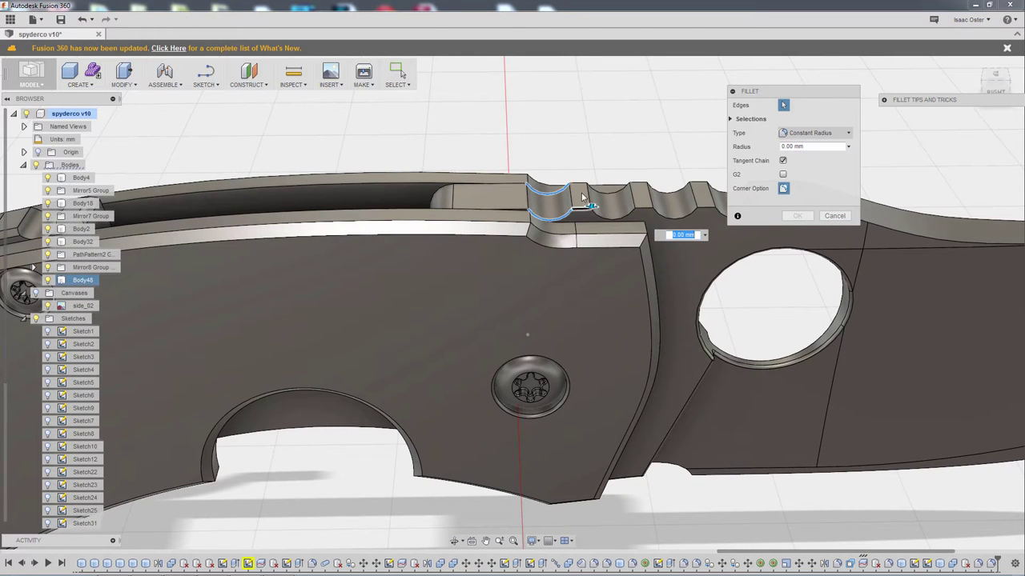
{"action": "left_click", "coordinate": [601, 193]}
{"action": "left_click", "coordinate": [604, 194]}
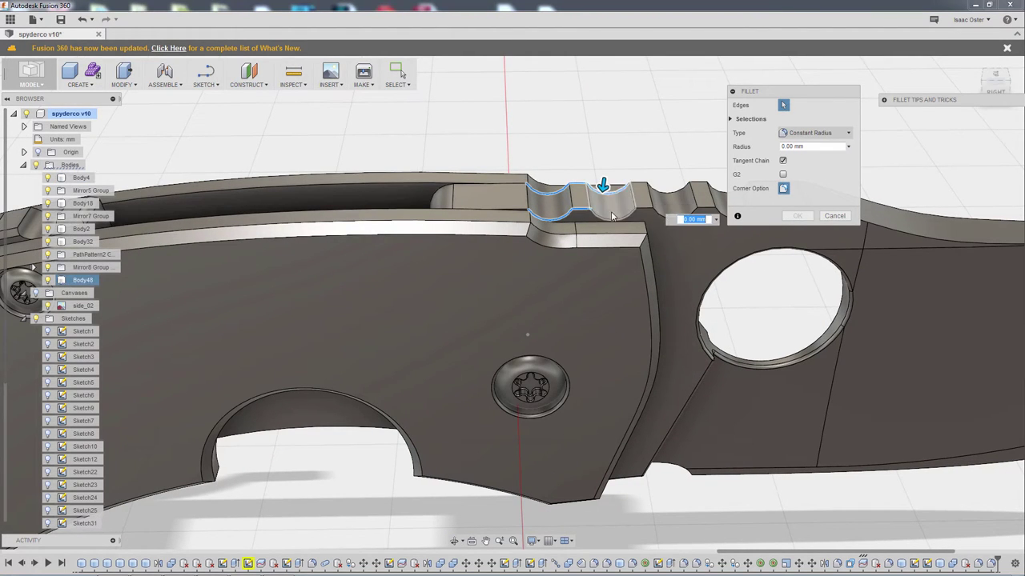
{"action": "left_click", "coordinate": [613, 219]}
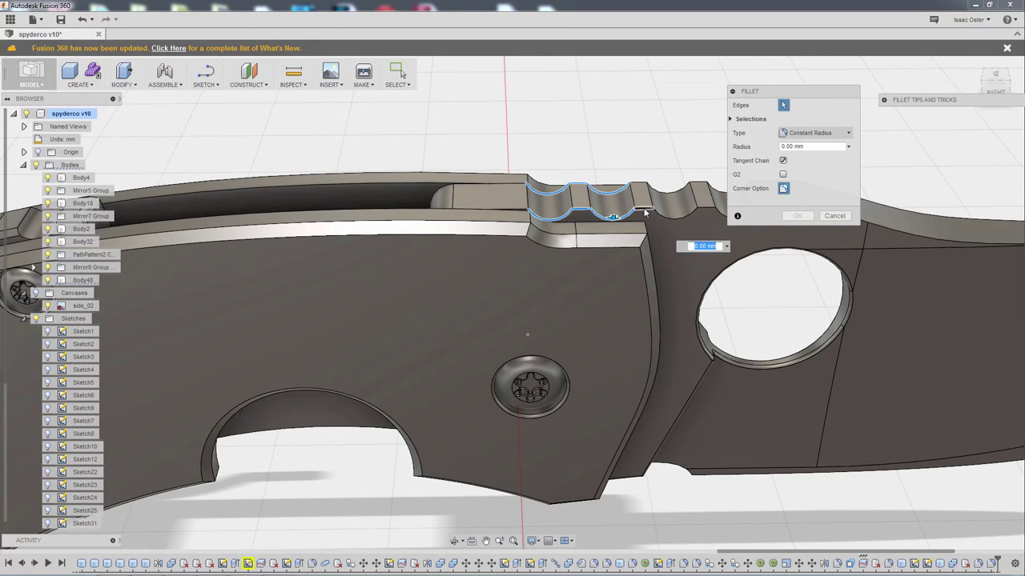
{"action": "left_click", "coordinate": [642, 192]}
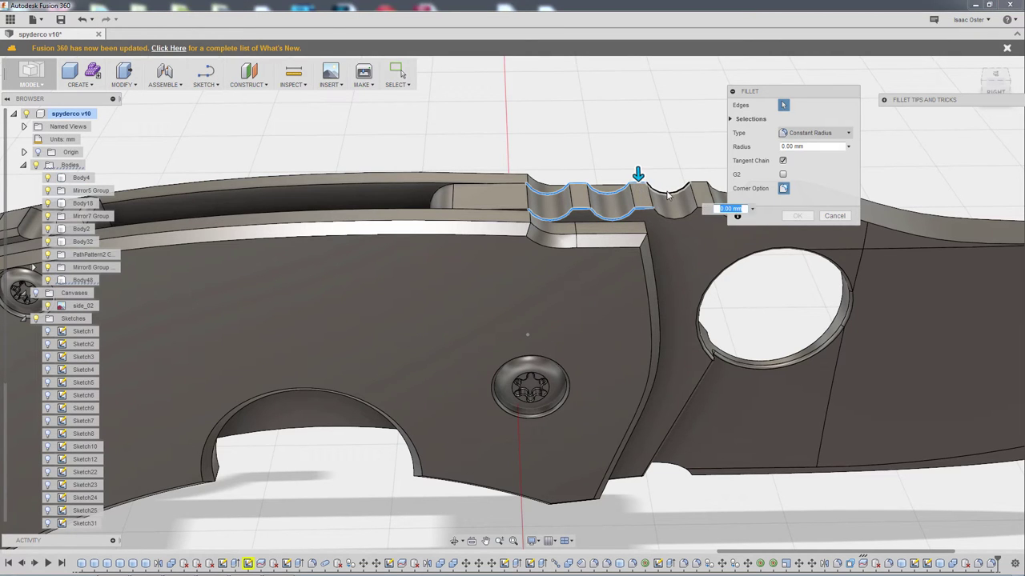
{"action": "left_click", "coordinate": [668, 195]}
{"action": "left_click", "coordinate": [672, 214]}
{"action": "middle_click_drag", "start_coordinate": [687, 174], "coordinate": [545, 175]}
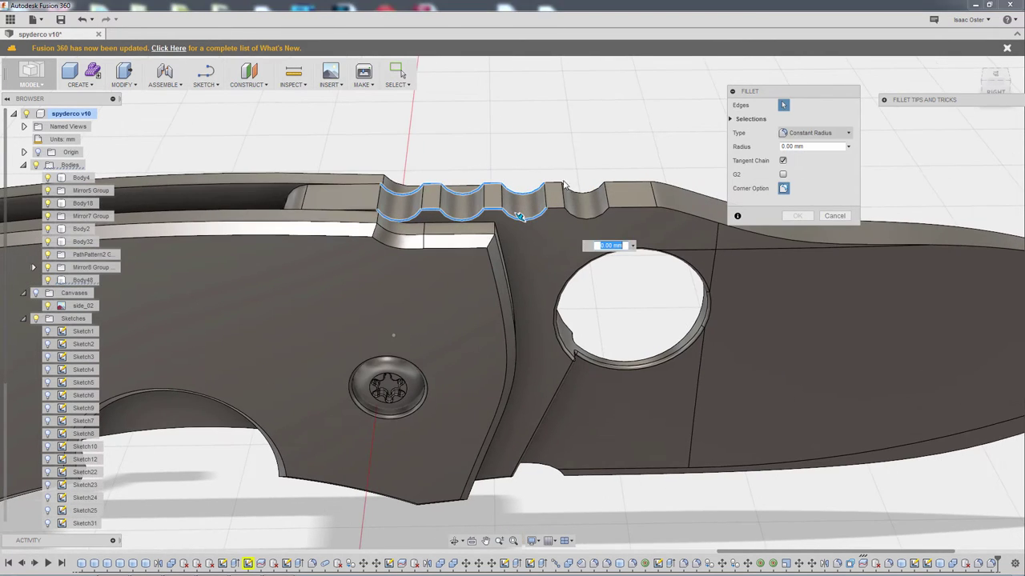
{"action": "left_click", "coordinate": [587, 196]}
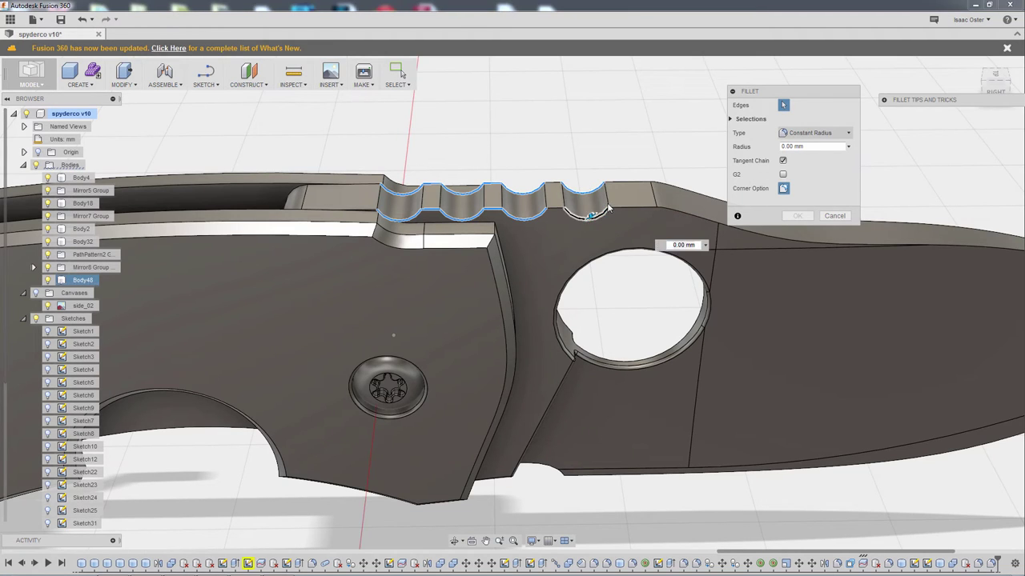
Add the last flat's side edges, the notches' crosswise edges and both spine edges behind the jimping to the fillet selection
{"action": "left_click", "coordinate": [554, 205]}
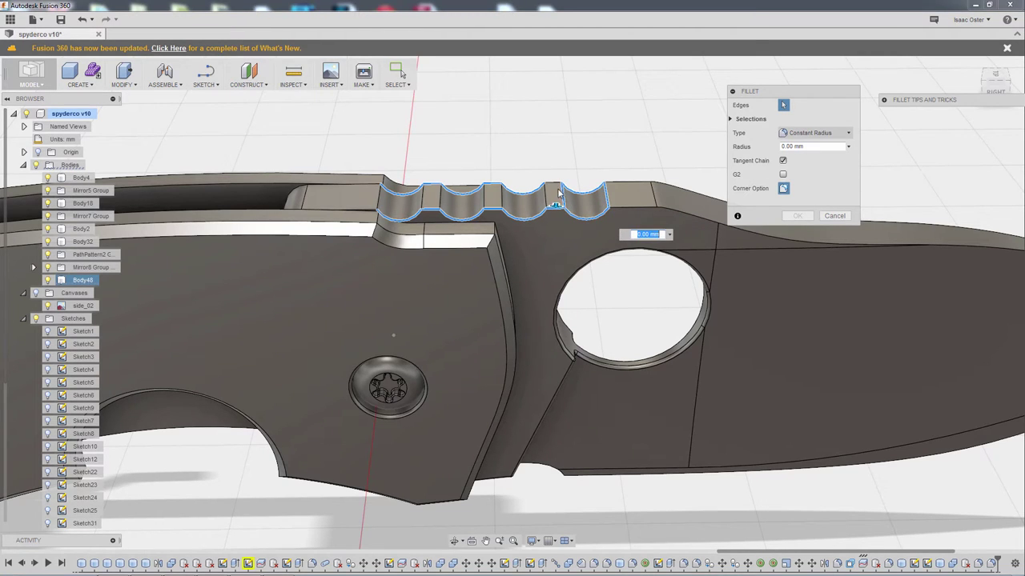
{"action": "left_click", "coordinate": [558, 187]}
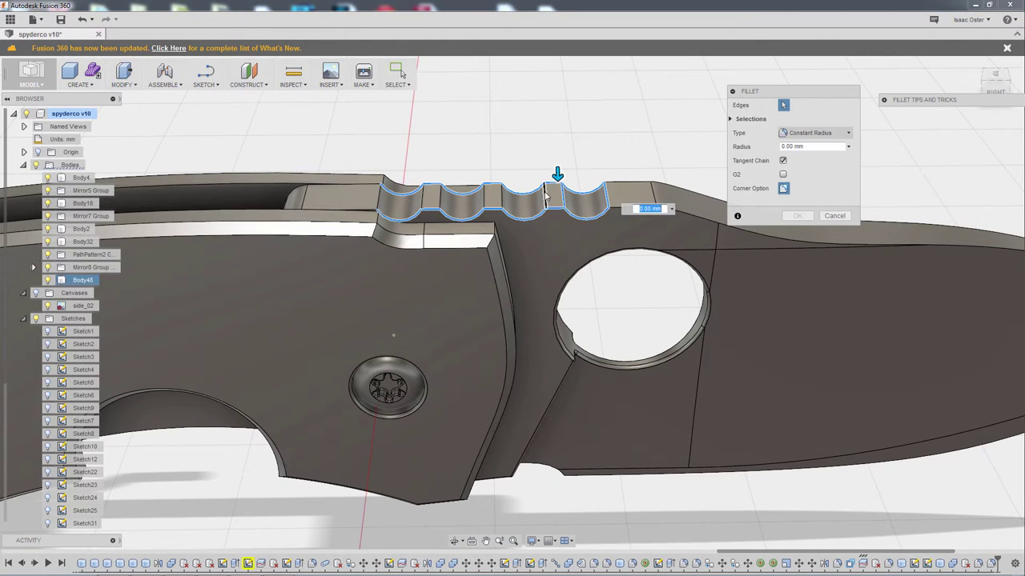
{"action": "left_click", "coordinate": [501, 196]}
{"action": "left_click", "coordinate": [484, 196]}
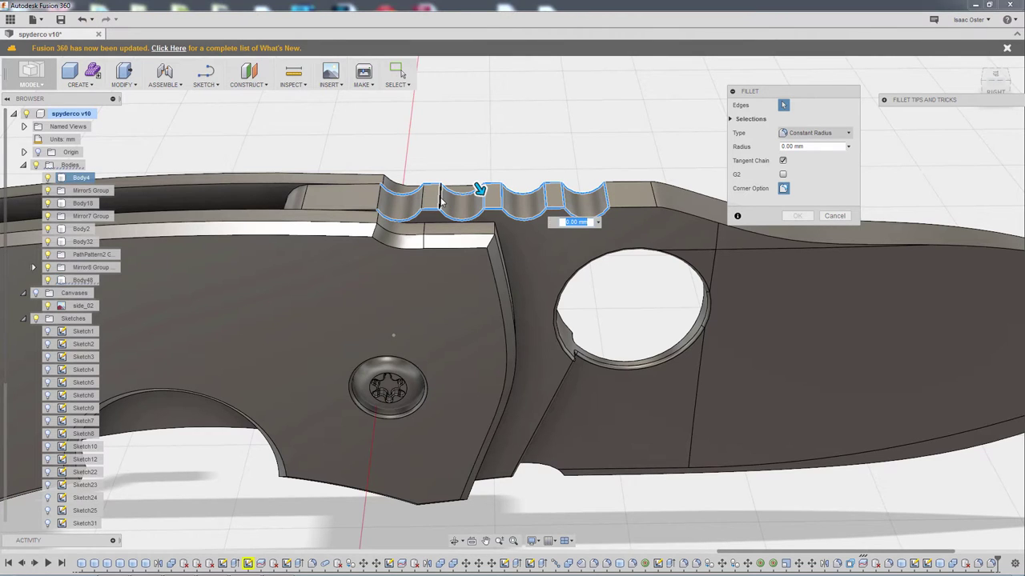
{"action": "left_click", "coordinate": [440, 200]}
{"action": "left_click", "coordinate": [379, 200]}
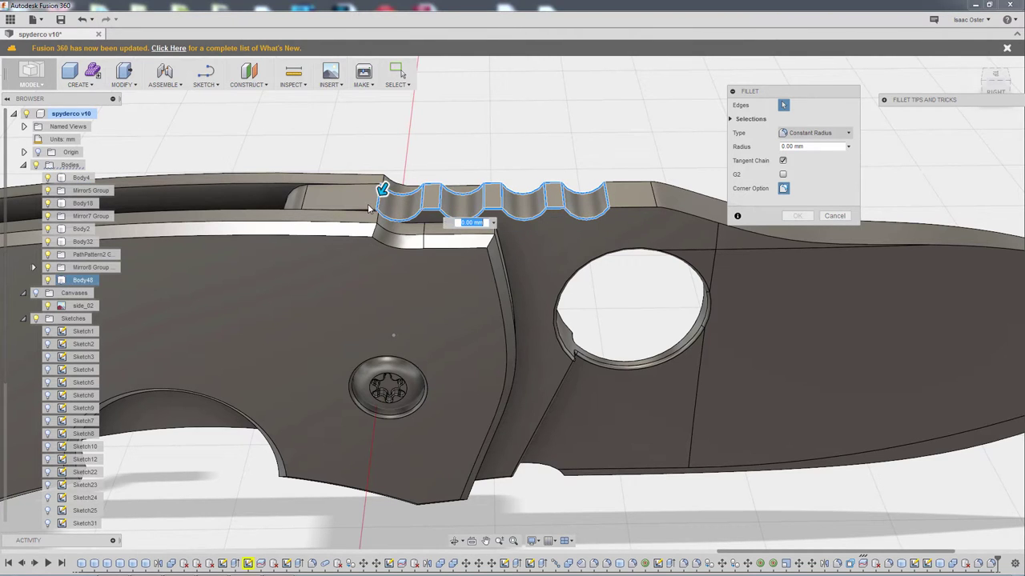
{"action": "left_click", "coordinate": [367, 209]}
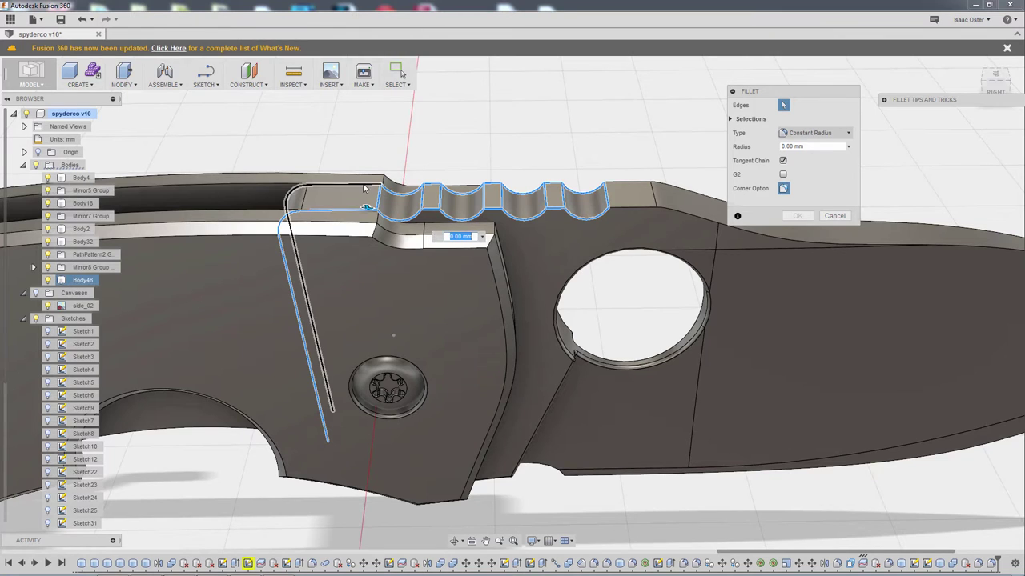
{"action": "left_click", "coordinate": [364, 188]}
Try to extend the jimping fillet along both spine edges to the blade tip with a 0.25 mm radius
{"action": "left_click", "coordinate": [629, 207]}
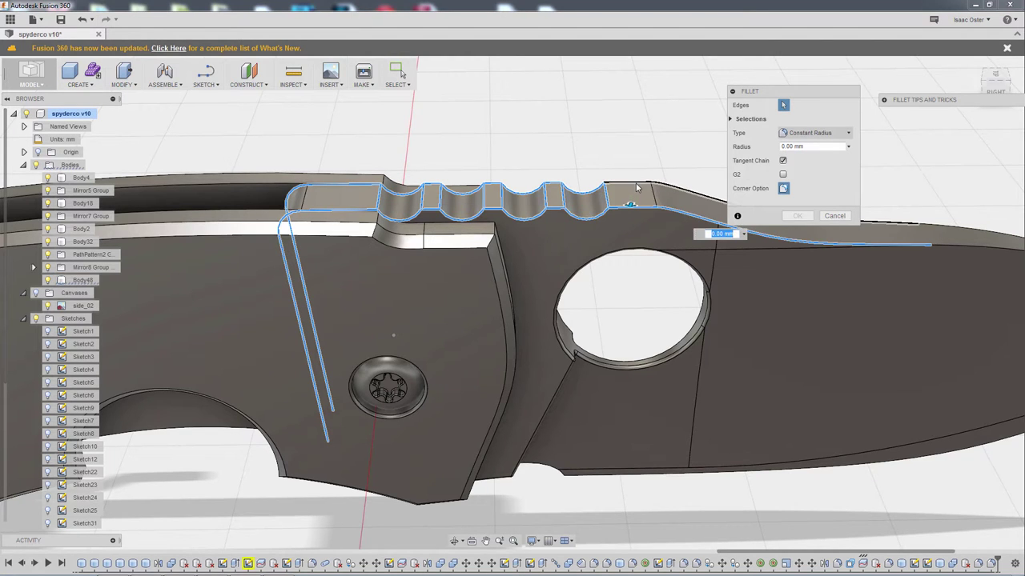
{"action": "middle_click_drag", "start_coordinate": [933, 210], "coordinate": [653, 220]}
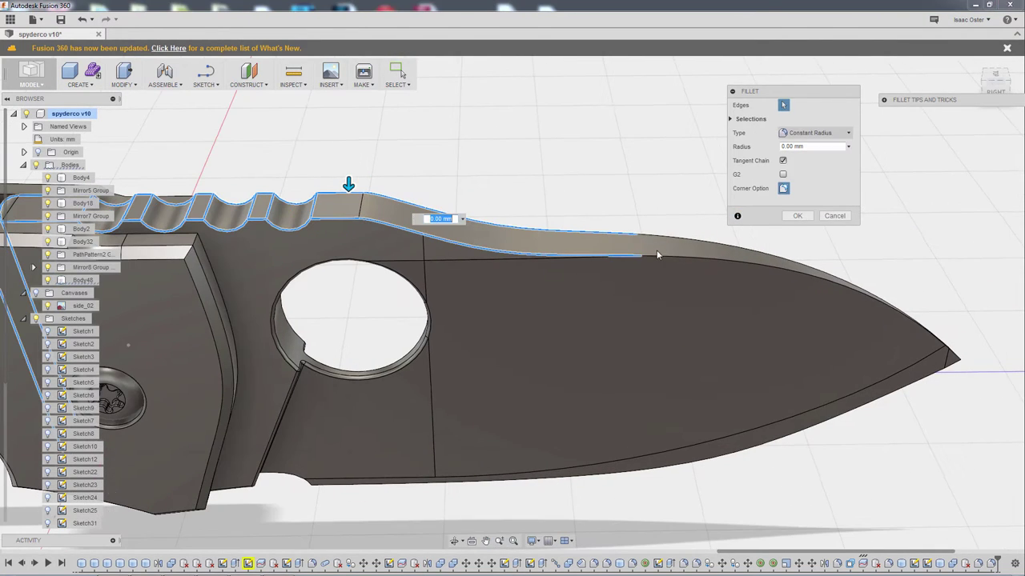
{"action": "left_click", "coordinate": [668, 259]}
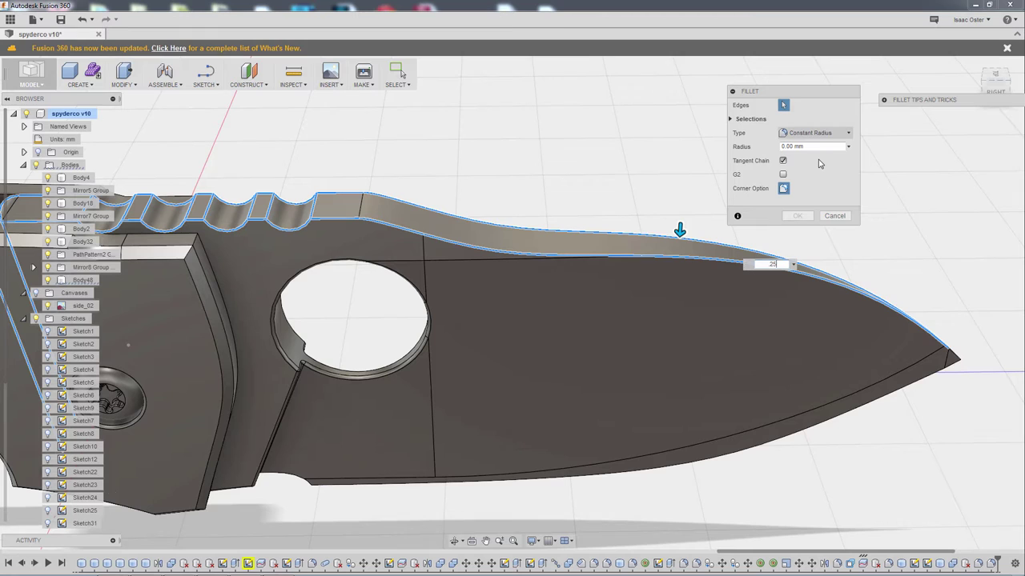
{"action": "left_click", "coordinate": [828, 284]}
{"action": "left_click", "coordinate": [835, 279]}
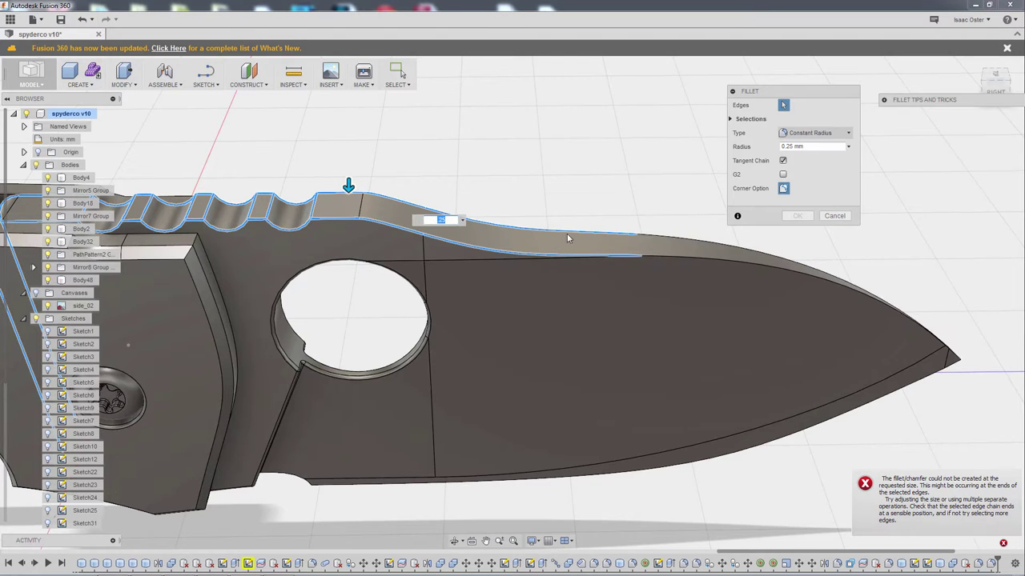
Remove the spine edges ahead of the jimping from the fillet selection and apply the fillet
{"action": "left_click", "coordinate": [401, 201]}
{"action": "left_click", "coordinate": [374, 221]}
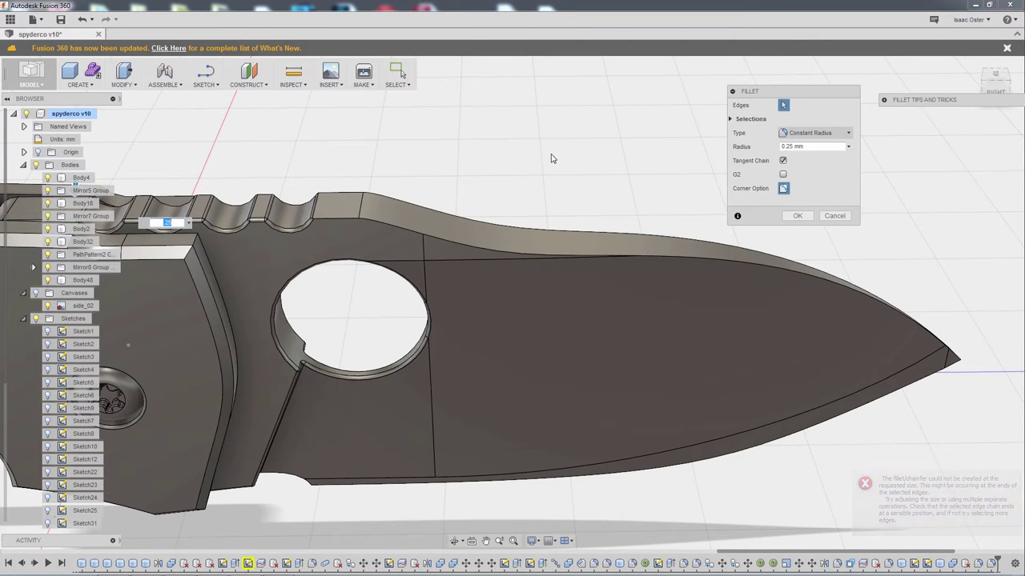
{"action": "middle_click_drag", "start_coordinate": [550, 158], "coordinate": [598, 212]}
{"action": "scroll", "coordinate": [651, 206], "scroll_direction": "up", "scroll_amount": 1}
{"action": "left_click", "coordinate": [806, 217]}
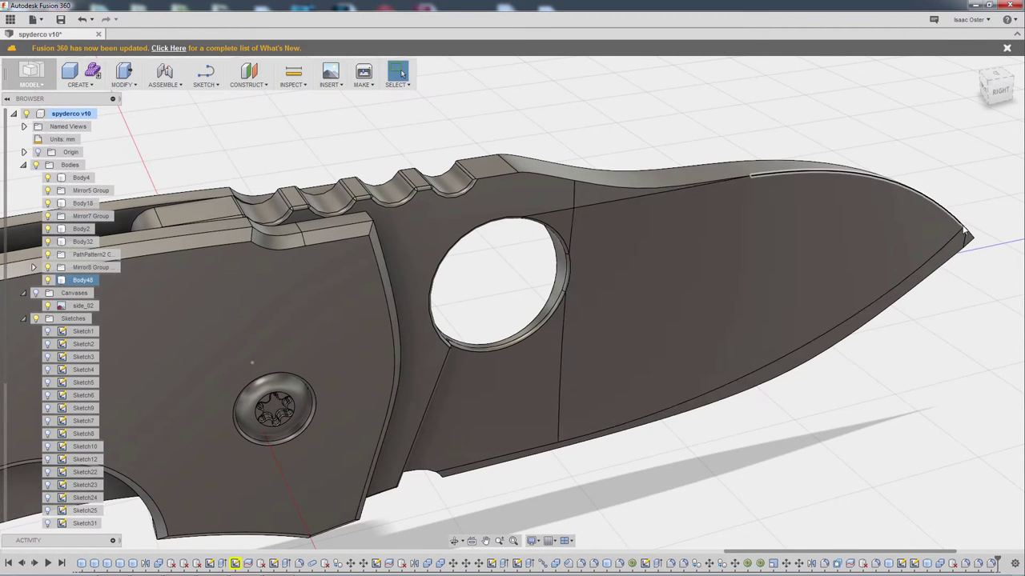
Examine the blade spine and tip, the handle side without the clip, and the lanyard hole up close
{"action": "middle_click_drag", "start_coordinate": [959, 235], "coordinate": [707, 300], "text": "shift"}
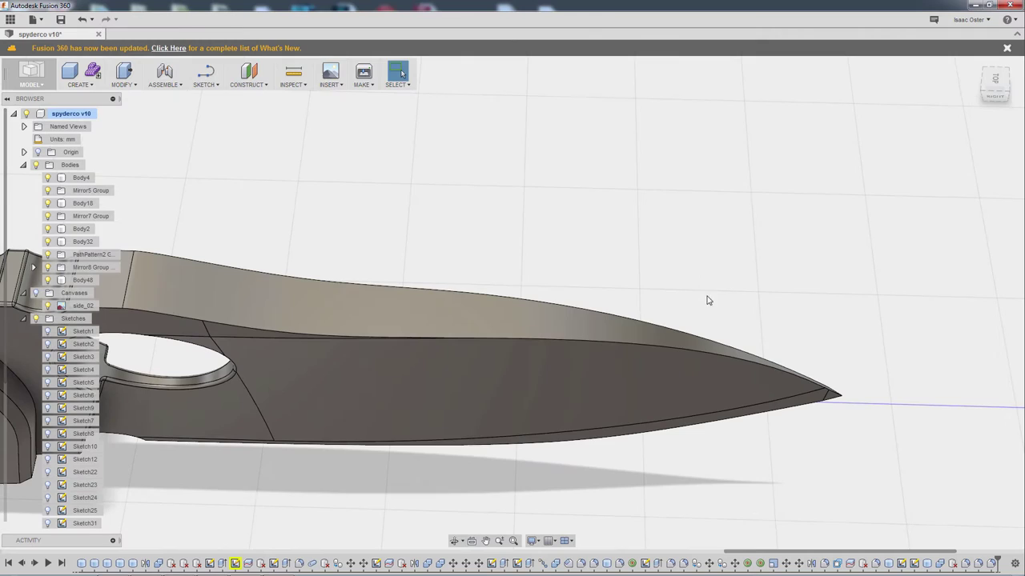
{"action": "middle_click_drag", "start_coordinate": [843, 416], "coordinate": [605, 144], "text": "shift"}
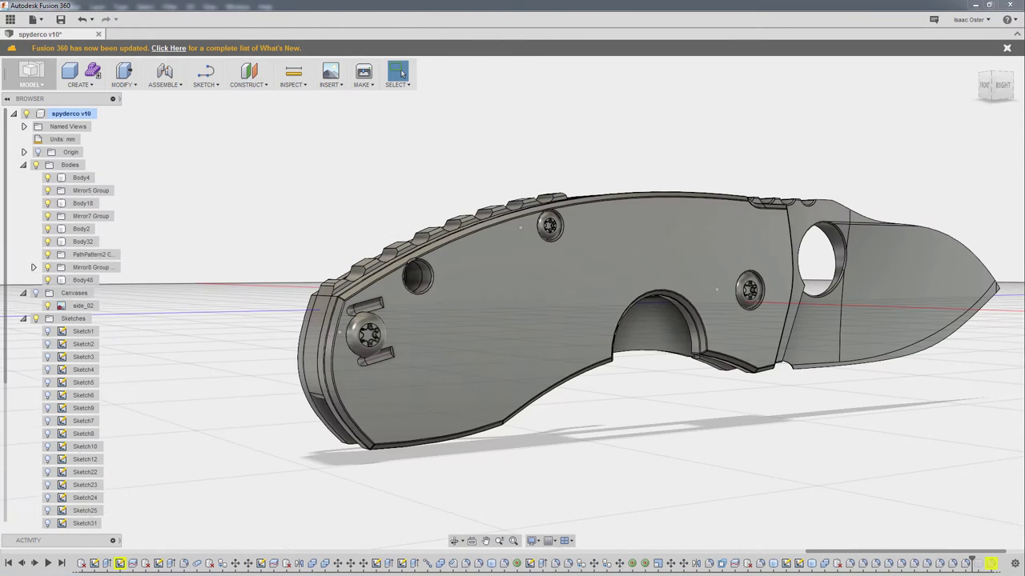
{"action": "middle_click_drag", "start_coordinate": [824, 469], "coordinate": [927, 440], "text": "shift"}
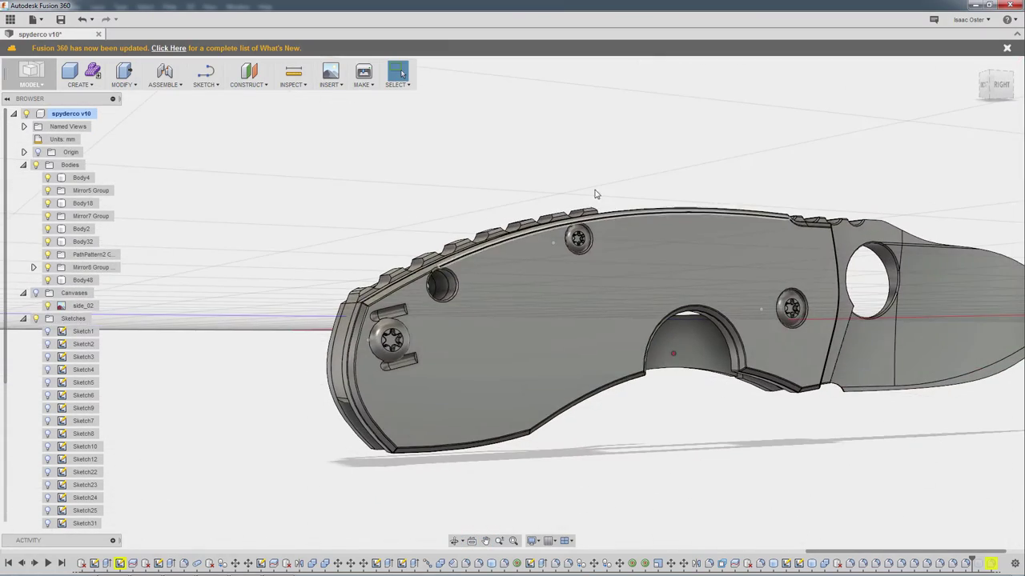
{"action": "scroll", "coordinate": [591, 240], "scroll_direction": "up", "scroll_amount": 1}
{"action": "scroll", "coordinate": [589, 240], "scroll_direction": "down", "scroll_amount": 3}
{"action": "scroll", "coordinate": [589, 240], "scroll_direction": "up", "scroll_amount": 3}
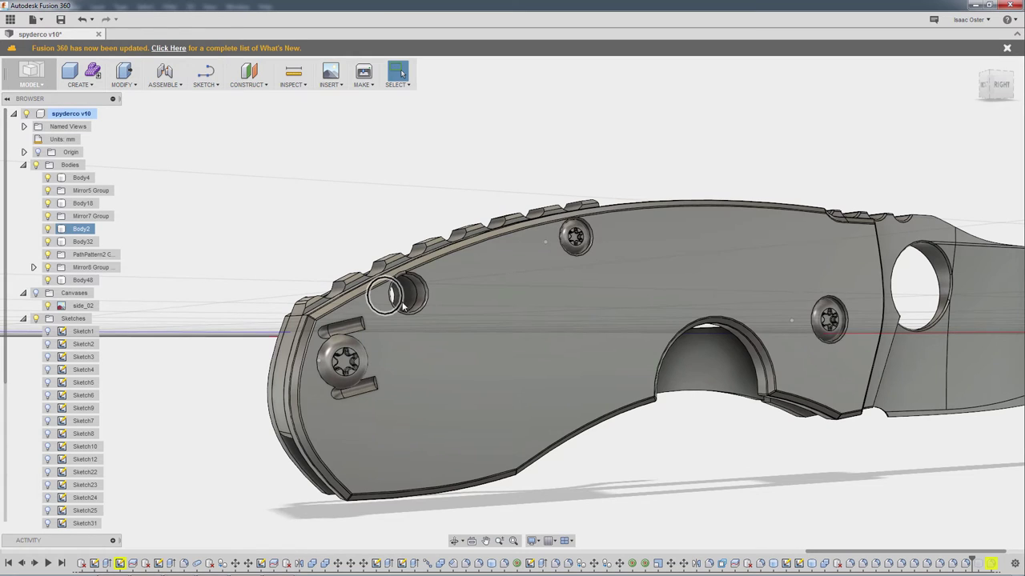
{"action": "middle_click_drag", "start_coordinate": [374, 210], "coordinate": [350, 232], "text": "shift"}
{"action": "middle_click_drag", "start_coordinate": [349, 232], "coordinate": [426, 217]}
{"action": "scroll", "coordinate": [460, 224], "scroll_direction": "up", "scroll_amount": 3}
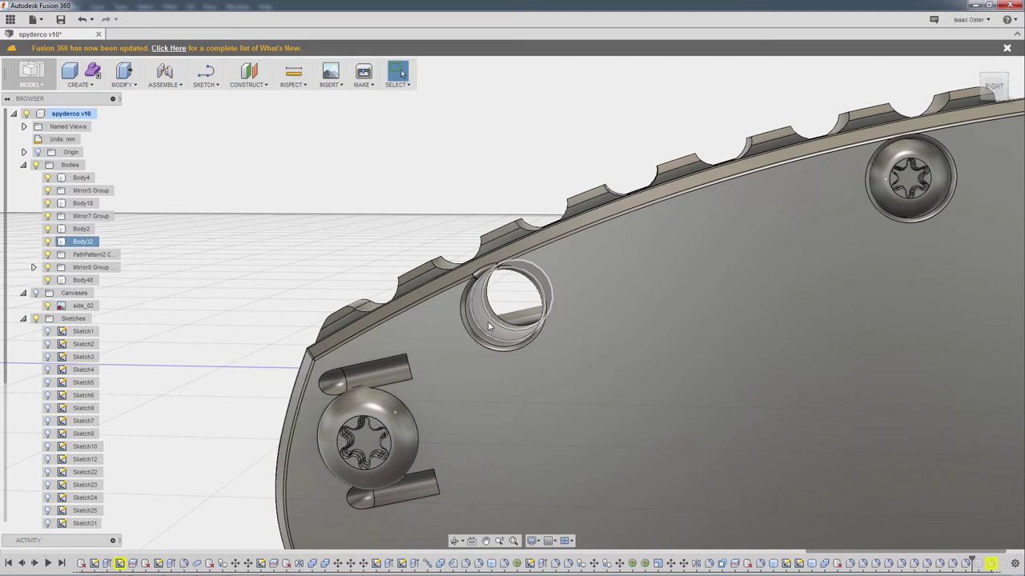
Select the lanyard hole's inner face to find its feature and roll the history back to just after that cylinder cut
{"action": "left_click", "coordinate": [488, 321]}
{"action": "mouse_move", "coordinate": [487, 321]}
{"action": "middle_mouse_down", "text": "shift"}
{"action": "mouse_move", "coordinate": [376, 280]}
{"action": "mouse_move", "coordinate": [478, 303]}
{"action": "middle_mouse_up", "text": "shift"}
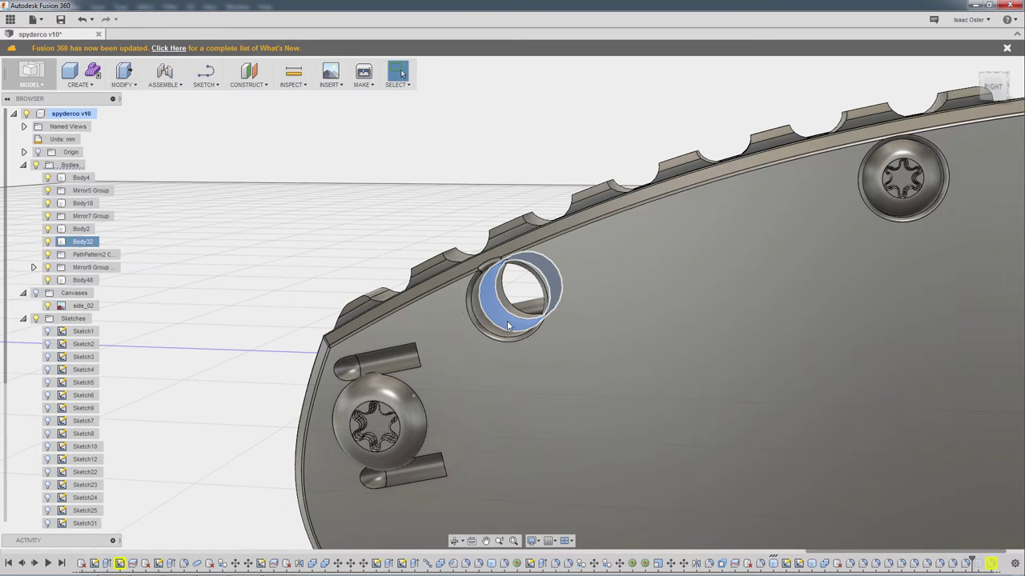
{"action": "left_click", "coordinate": [507, 319]}
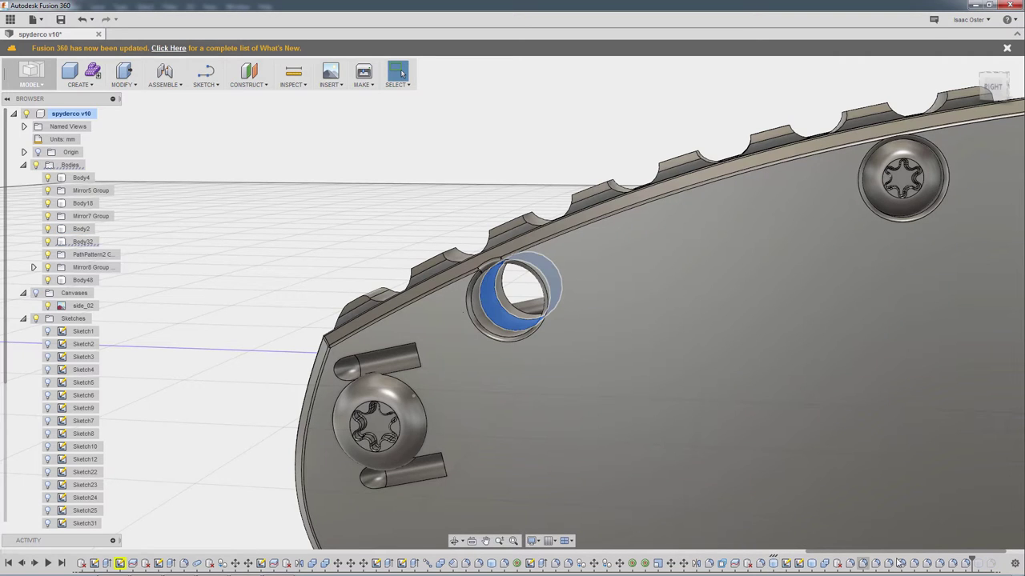
{"action": "mouse_move", "coordinate": [815, 542]}
{"action": "left_mouse_down"}
{"action": "mouse_move", "coordinate": [760, 541]}
{"action": "mouse_move", "coordinate": [779, 555]}
{"action": "mouse_move", "coordinate": [767, 558]}
{"action": "left_mouse_up"}
{"action": "right_click", "coordinate": [776, 561]}
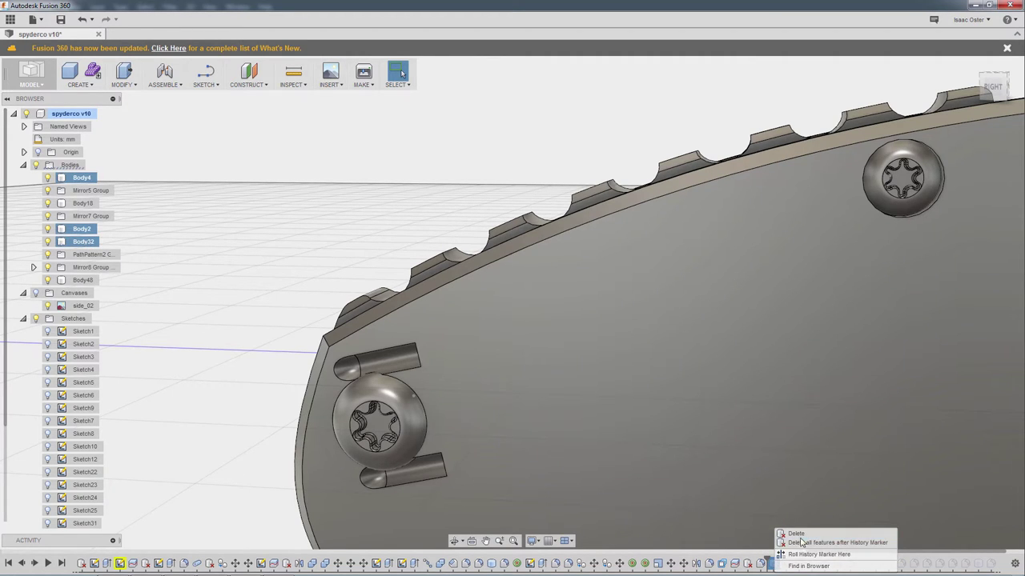
{"action": "left_click", "coordinate": [761, 546]}
{"action": "left_click_drag", "start_coordinate": [766, 558], "coordinate": [778, 559]}
Edit the lanyard-hole cylinder feature so its operation is New Body
{"action": "right_click", "coordinate": [774, 565]}
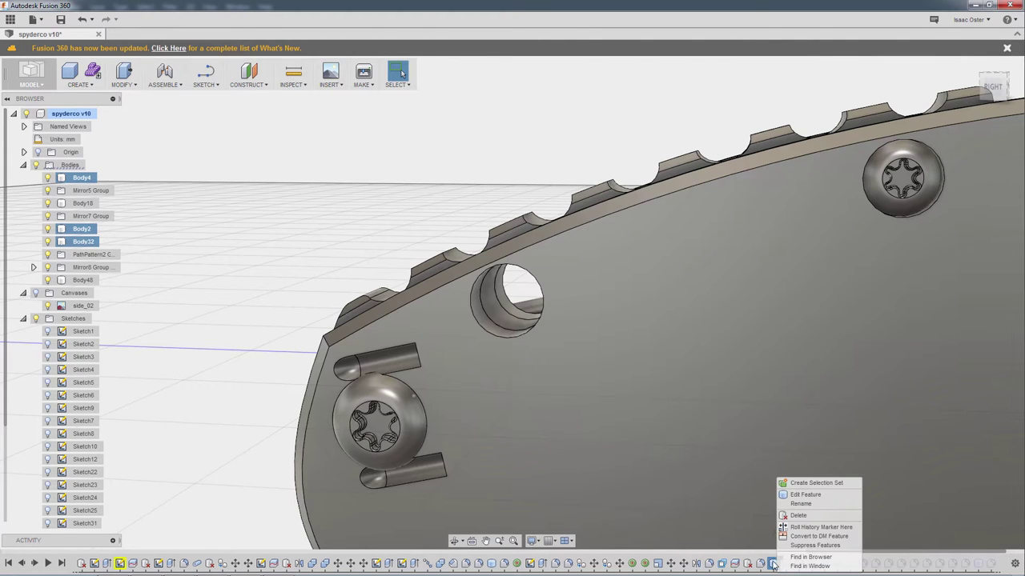
{"action": "left_click", "coordinate": [803, 494]}
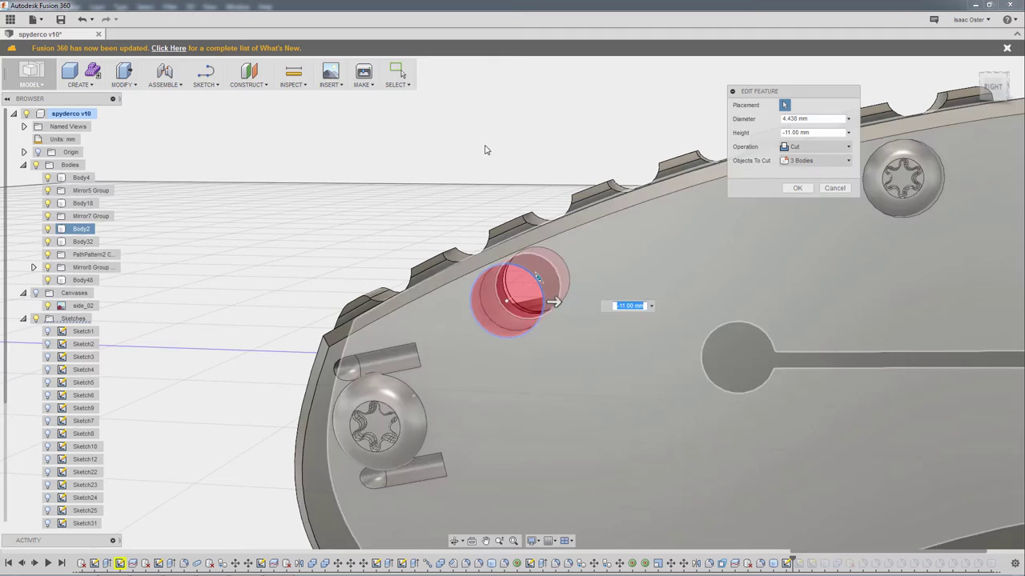
{"action": "left_click", "coordinate": [784, 149]}
{"action": "left_click", "coordinate": [802, 188]}
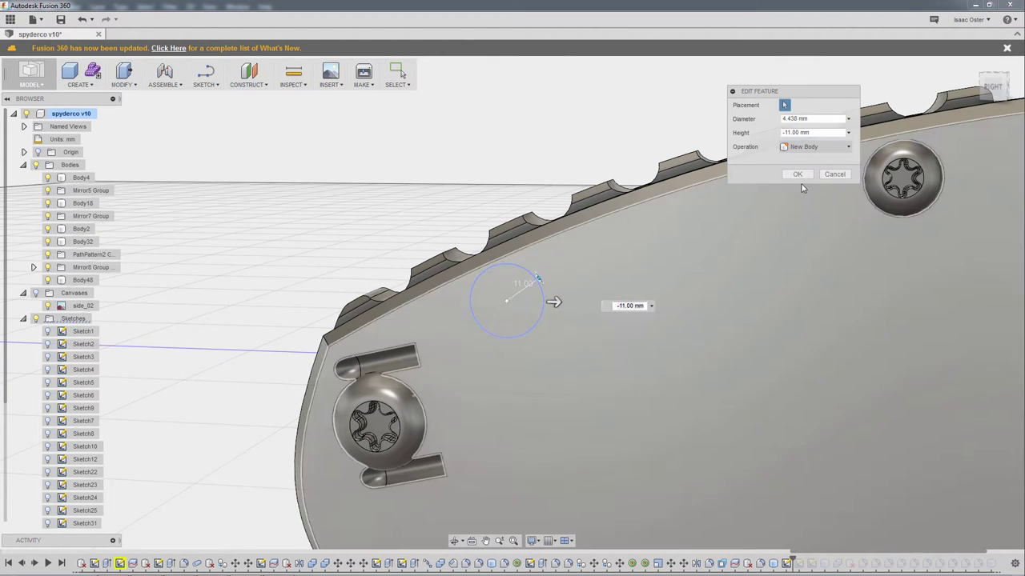
{"action": "left_click", "coordinate": [797, 174]}
Move the new lanyard-hole cylinder body by -0.427 mm in Y and -0.305 mm in Z, away from the handle edge
{"action": "middle_click_drag", "start_coordinate": [472, 158], "coordinate": [500, 156], "text": "shift"}
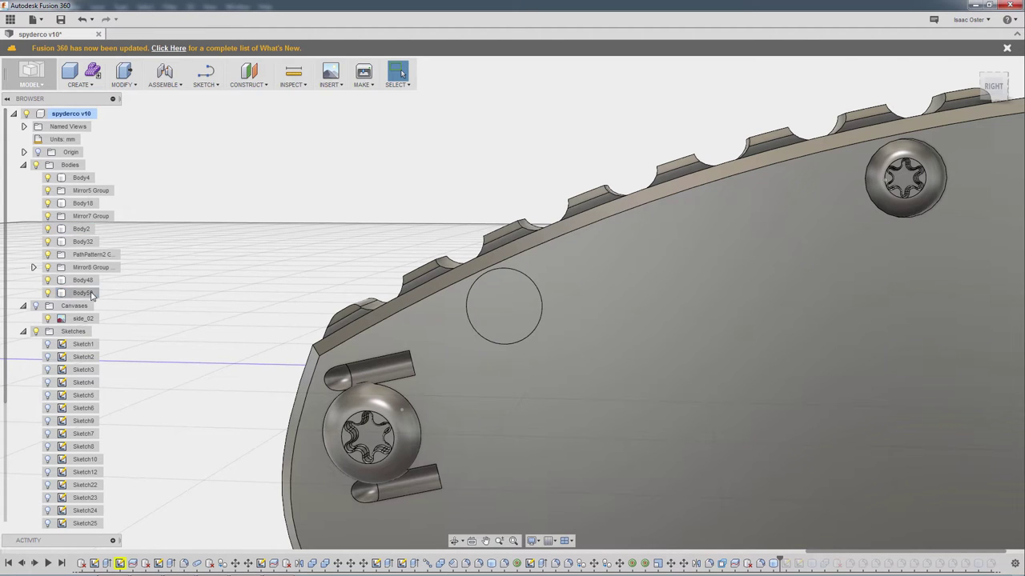
{"action": "right_click", "coordinate": [92, 296]}
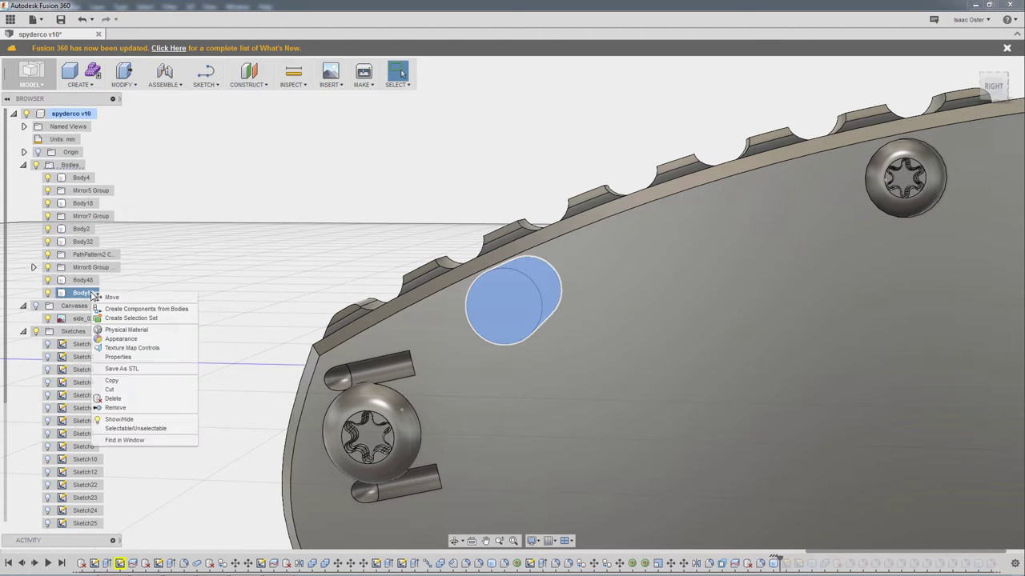
{"action": "left_click", "coordinate": [112, 297]}
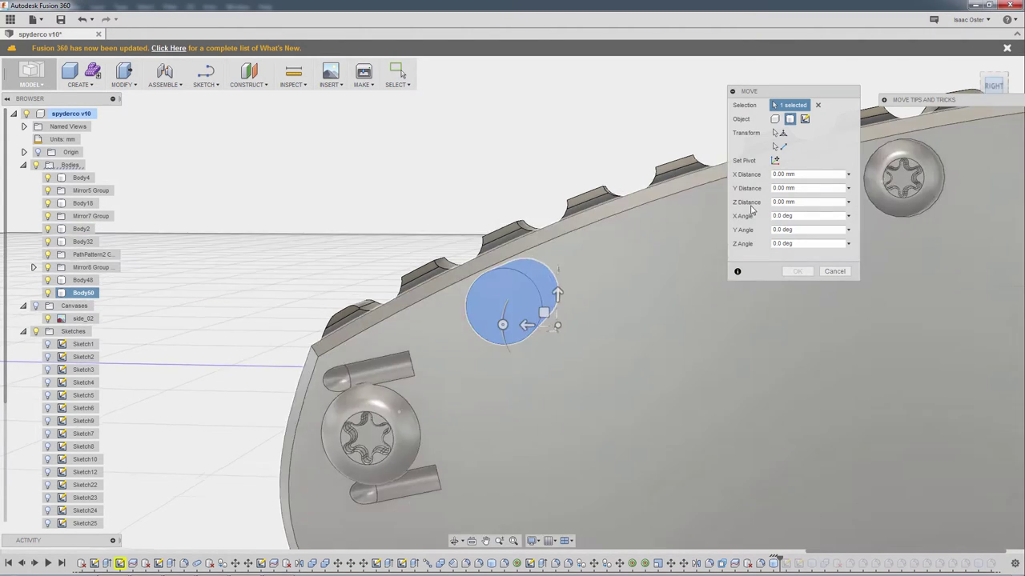
{"action": "middle_click_drag", "start_coordinate": [544, 344], "coordinate": [561, 338], "text": "shift"}
{"action": "left_click_drag", "start_coordinate": [524, 332], "coordinate": [532, 341]}
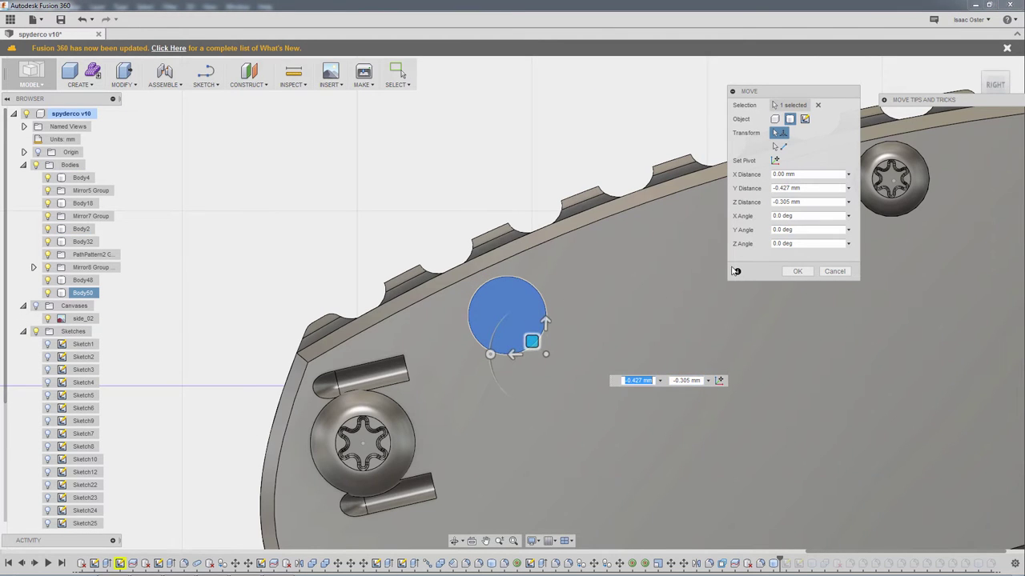
{"action": "left_click", "coordinate": [797, 271]}
Combine the clip-side handle scale with the cylinder as a Cut, keeping the cylinder as a tool body
{"action": "middle_click_drag", "start_coordinate": [379, 183], "coordinate": [309, 206], "text": "shift"}
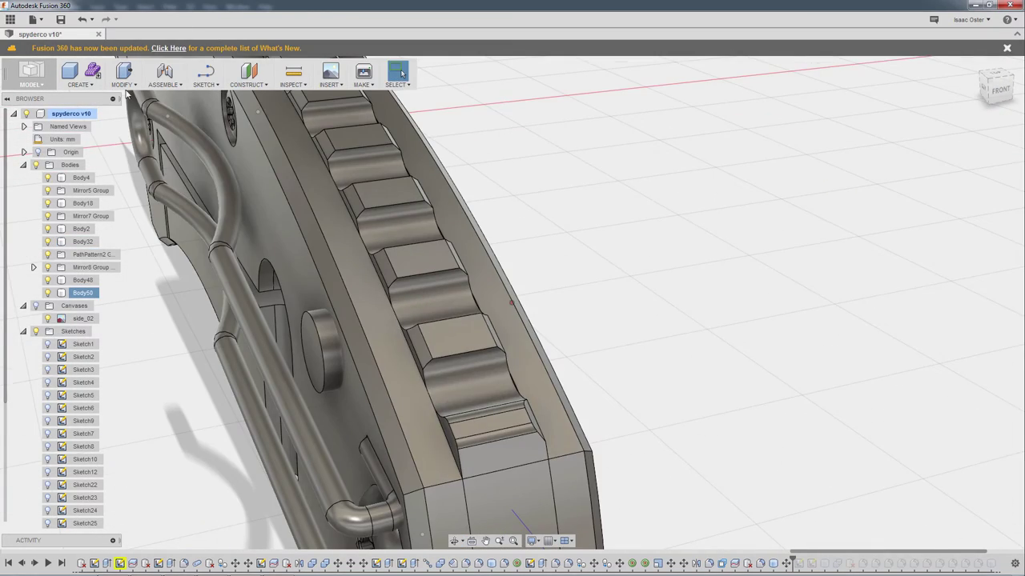
{"action": "left_click", "coordinate": [124, 81]}
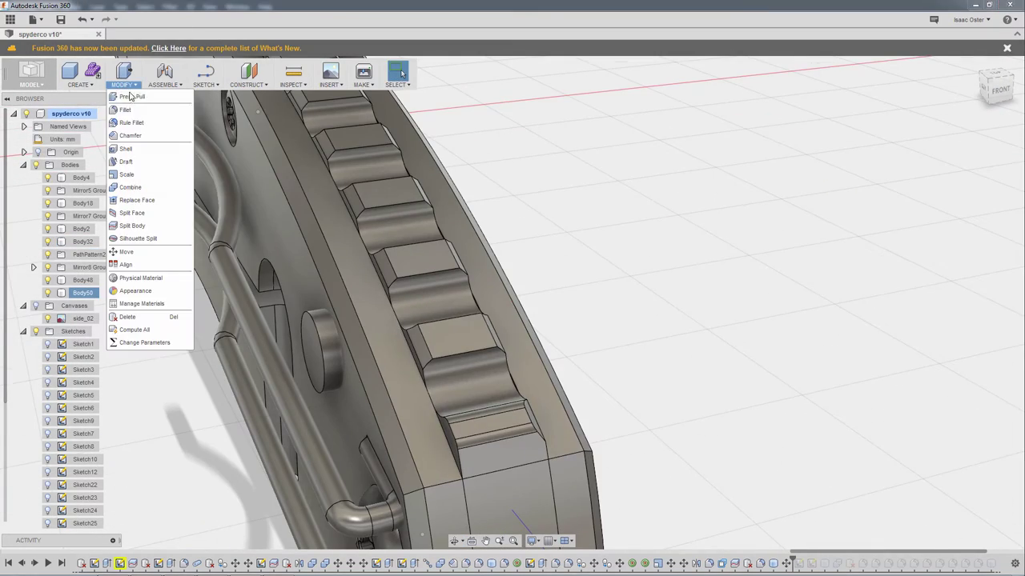
{"action": "left_click", "coordinate": [144, 190]}
{"action": "left_click", "coordinate": [330, 354]}
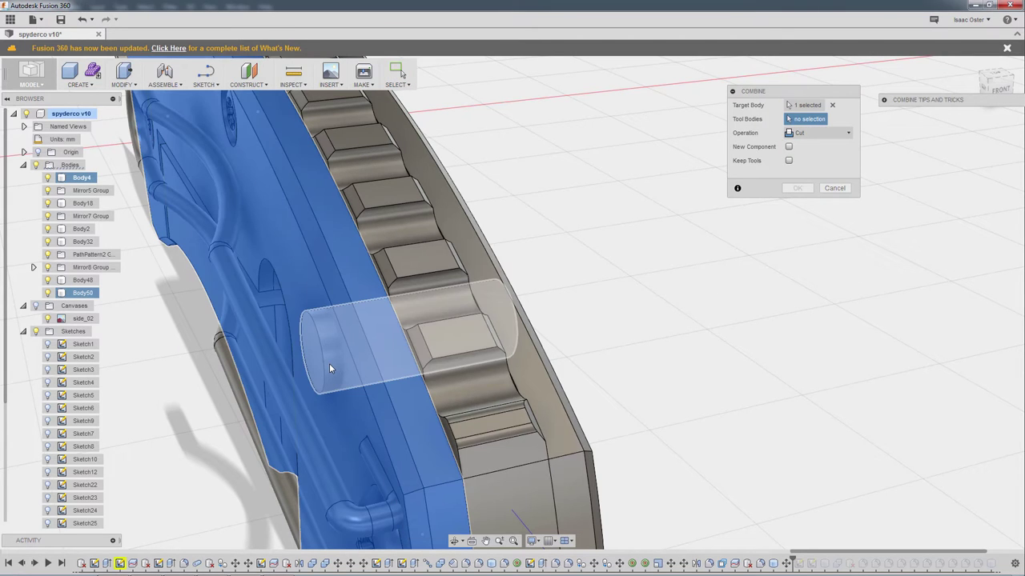
{"action": "left_click", "coordinate": [329, 364]}
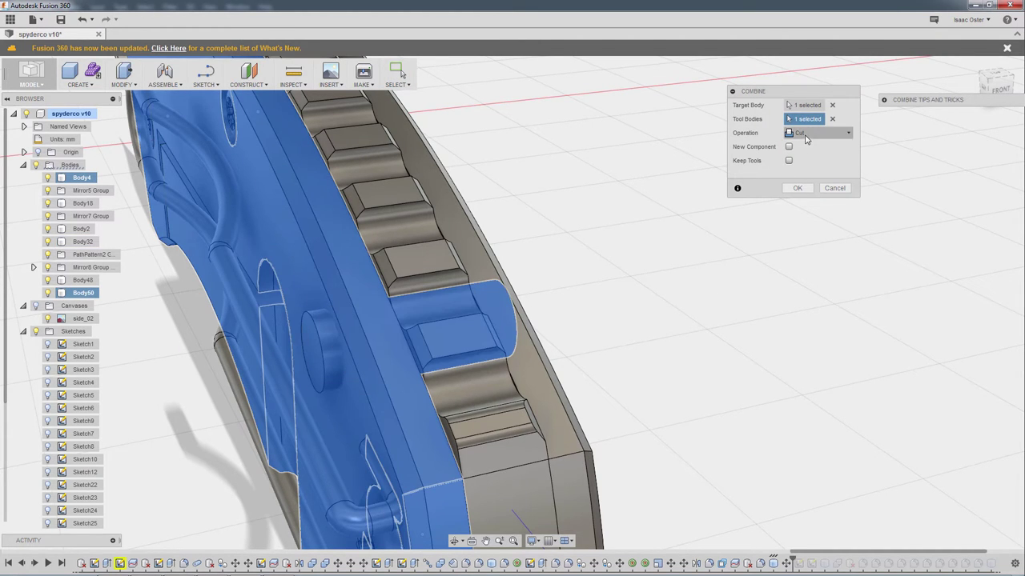
{"action": "left_click", "coordinate": [797, 188]}
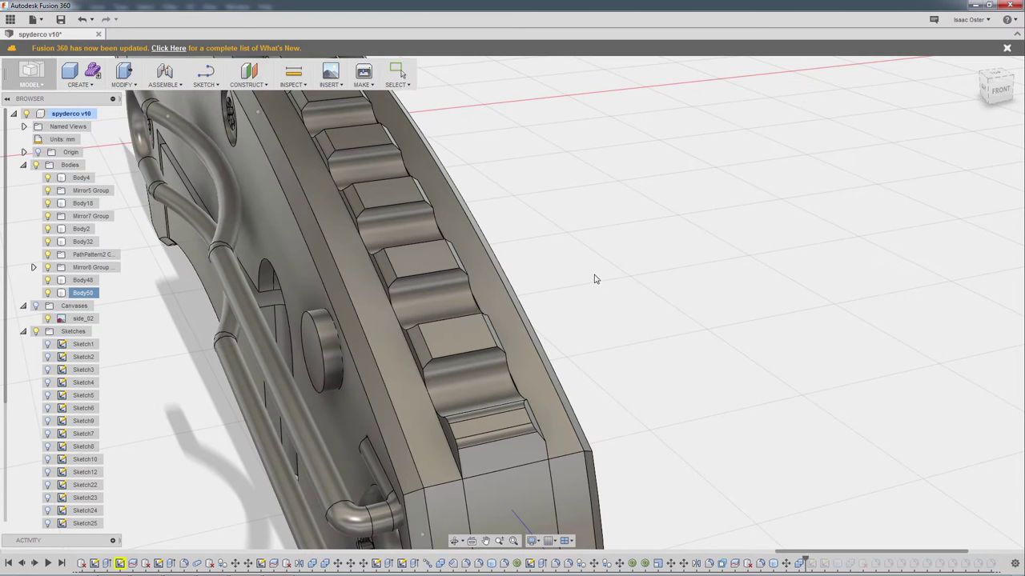
Cut the ridged middle spacer body with the same cylinder, keeping the tool body
{"action": "left_click", "coordinate": [120, 84]}
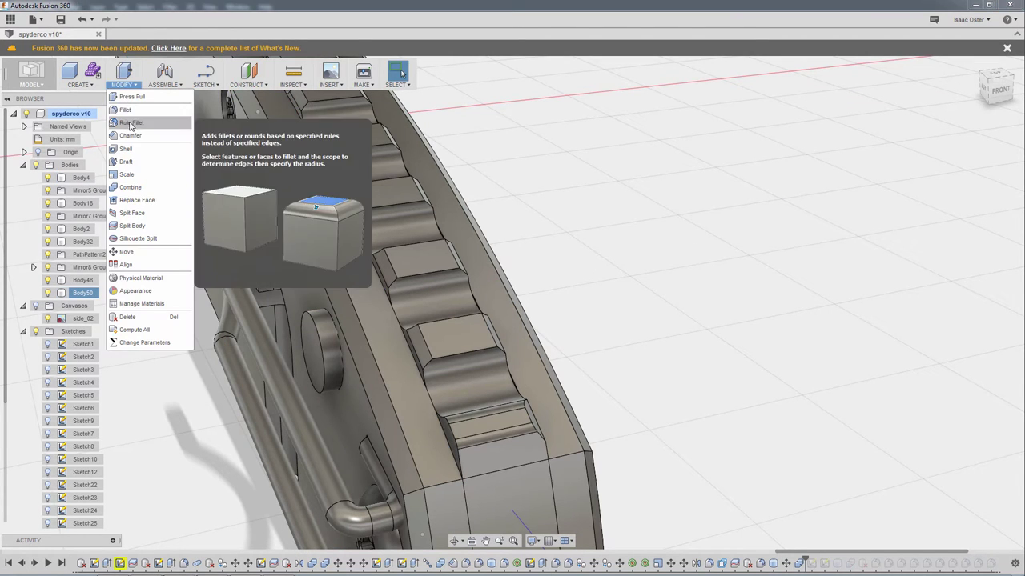
{"action": "left_click", "coordinate": [144, 190]}
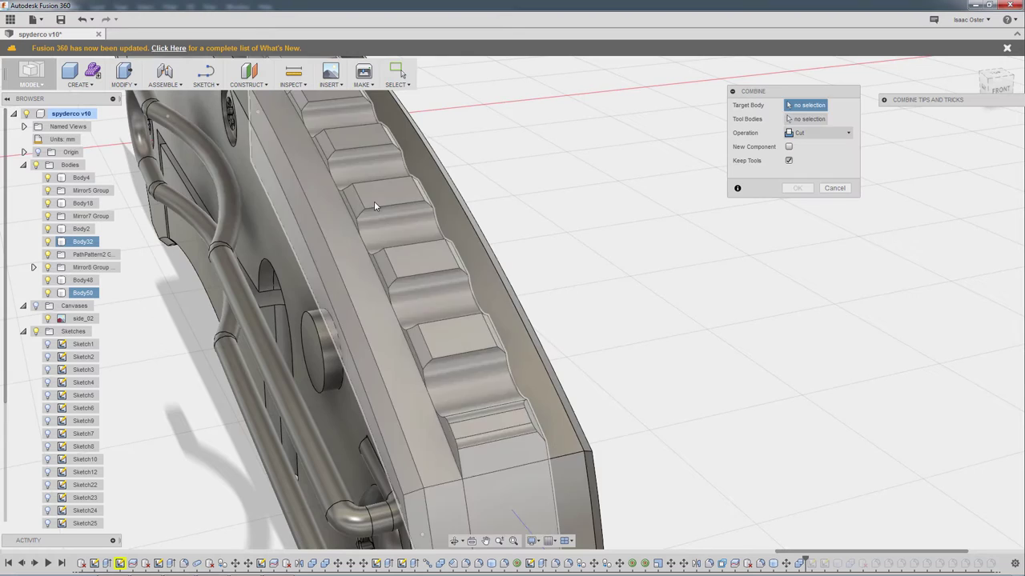
{"action": "left_click", "coordinate": [374, 201]}
{"action": "left_click", "coordinate": [327, 355]}
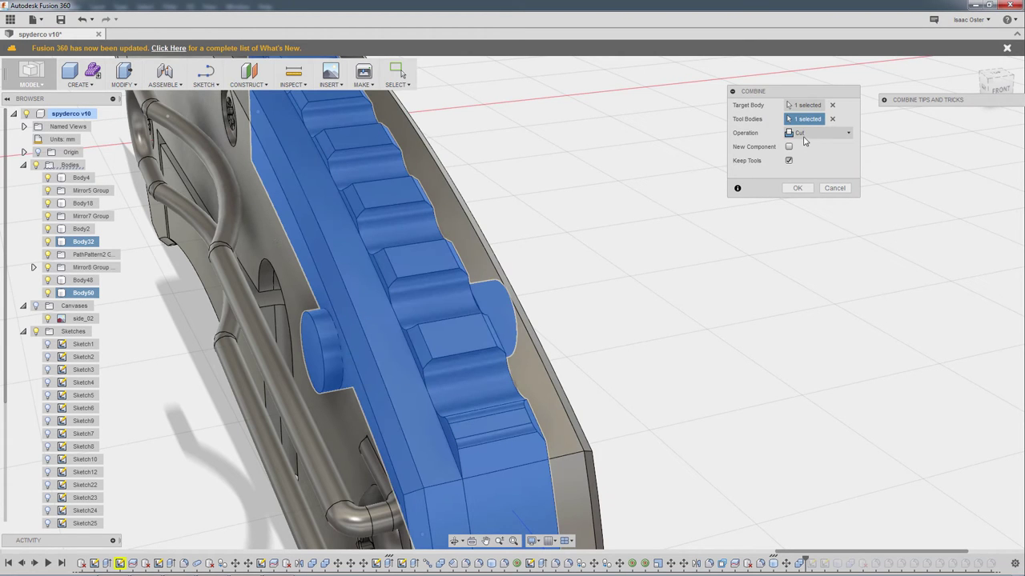
{"action": "left_click", "coordinate": [798, 188]}
Cut the handle scale opposite the clip with the lanyard-hole cylinder using Combine, without keeping the tool body
{"action": "middle_click_drag", "start_coordinate": [697, 290], "coordinate": [571, 267], "text": "shift"}
{"action": "left_click", "coordinate": [120, 84]}
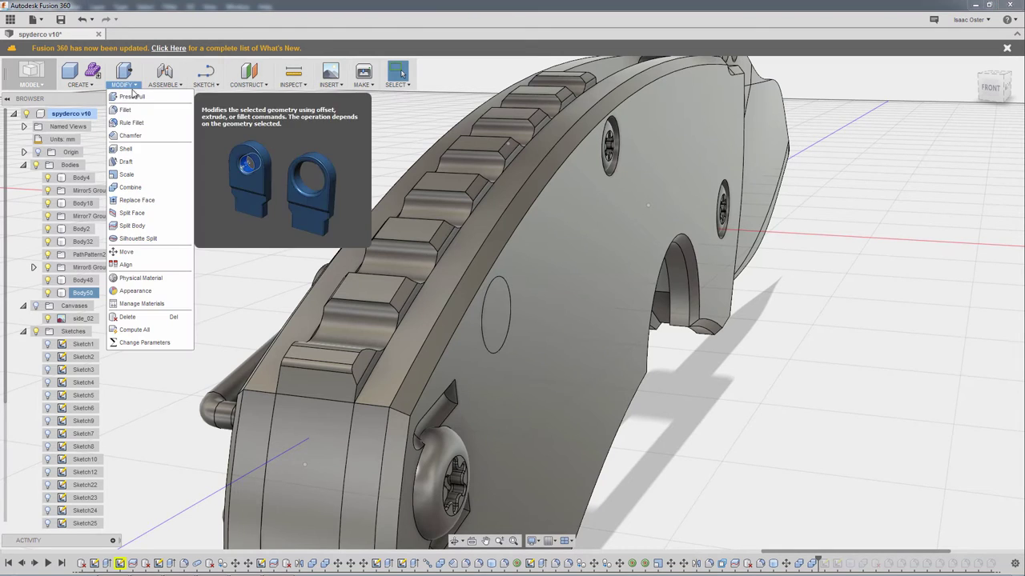
{"action": "left_click", "coordinate": [141, 193]}
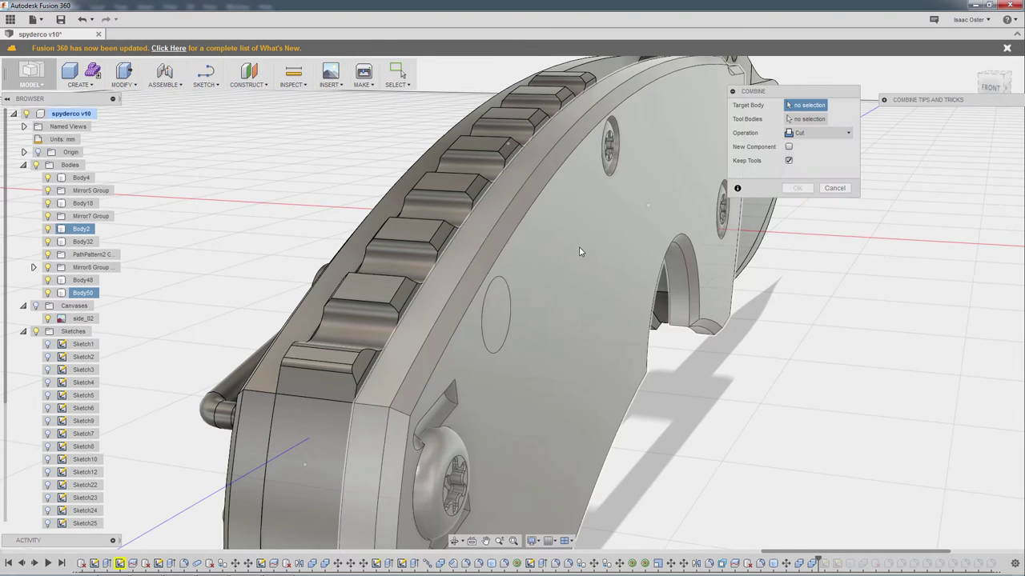
{"action": "left_click", "coordinate": [581, 220]}
{"action": "left_click", "coordinate": [501, 305]}
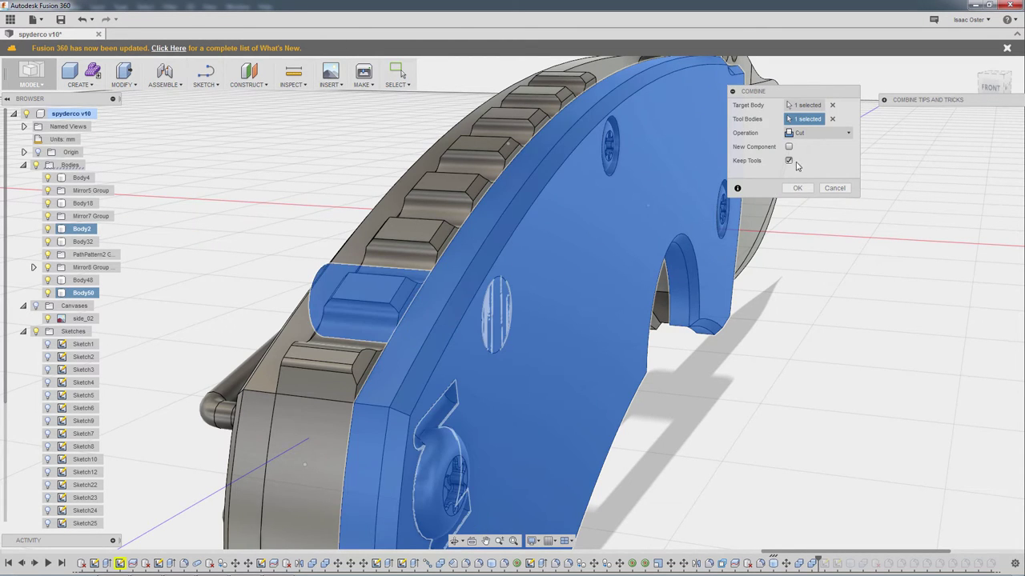
{"action": "left_click", "coordinate": [794, 189]}
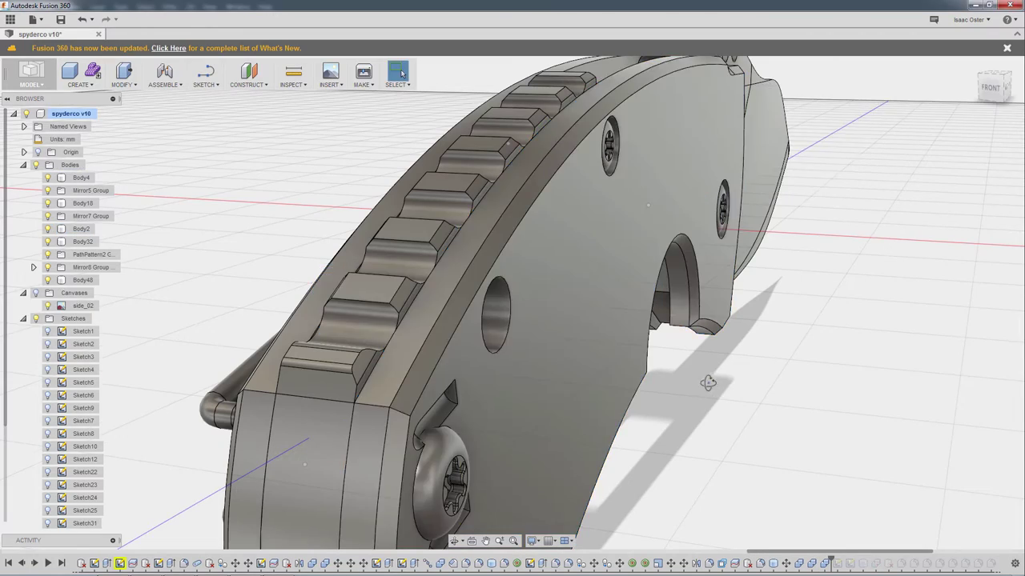
Fillet the outer lanyard-hole edges on both handle scales with a 0.25 mm constant radius
{"action": "middle_click_drag", "start_coordinate": [708, 383], "coordinate": [569, 325], "text": "shift"}
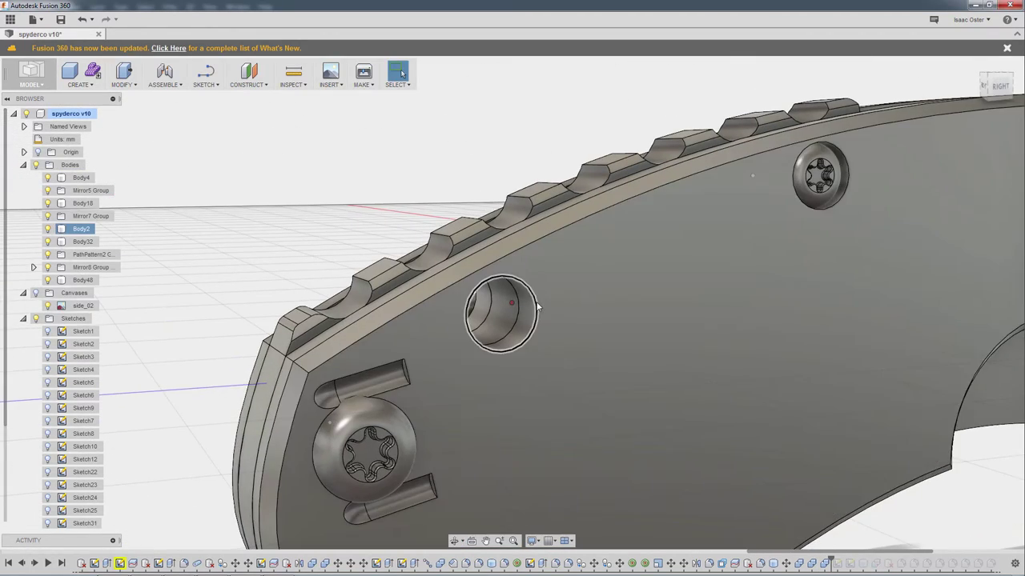
{"action": "left_click", "coordinate": [533, 304]}
{"action": "middle_click_drag", "start_coordinate": [752, 176], "coordinate": [521, 312], "text": "shift"}
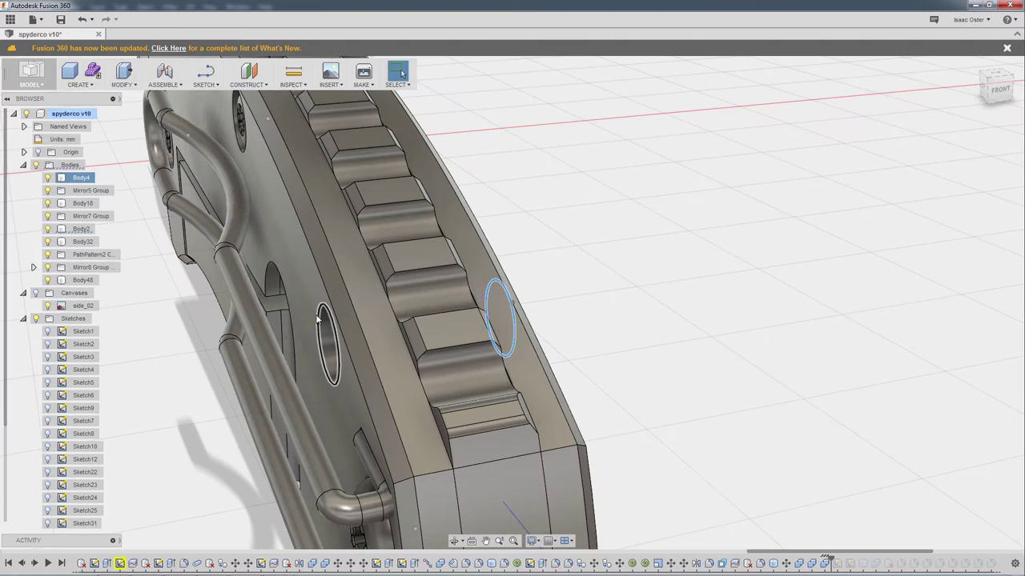
{"action": "left_click", "coordinate": [123, 84]}
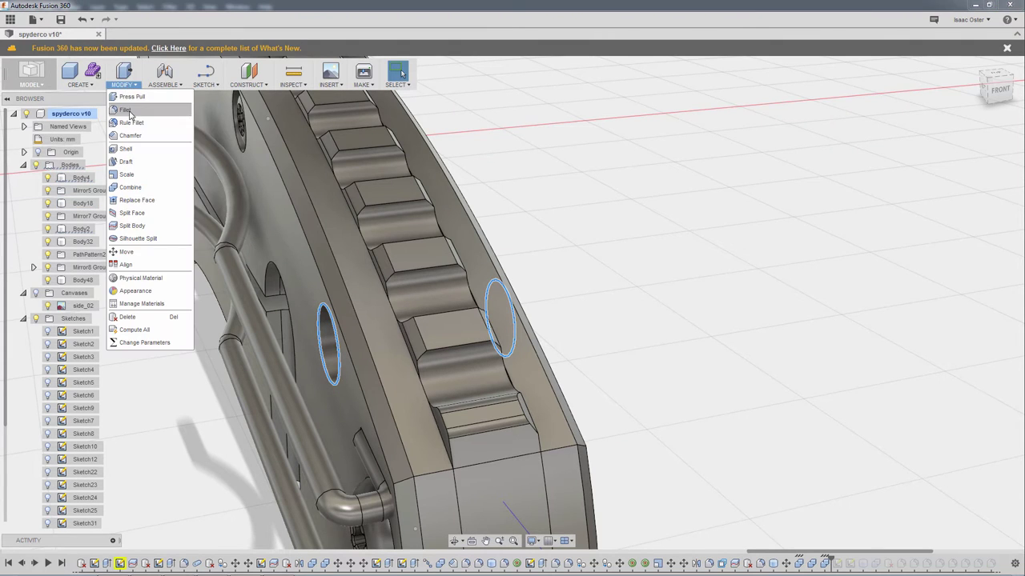
{"action": "left_click", "coordinate": [137, 108]}
{"action": "type", "text": ".25"}
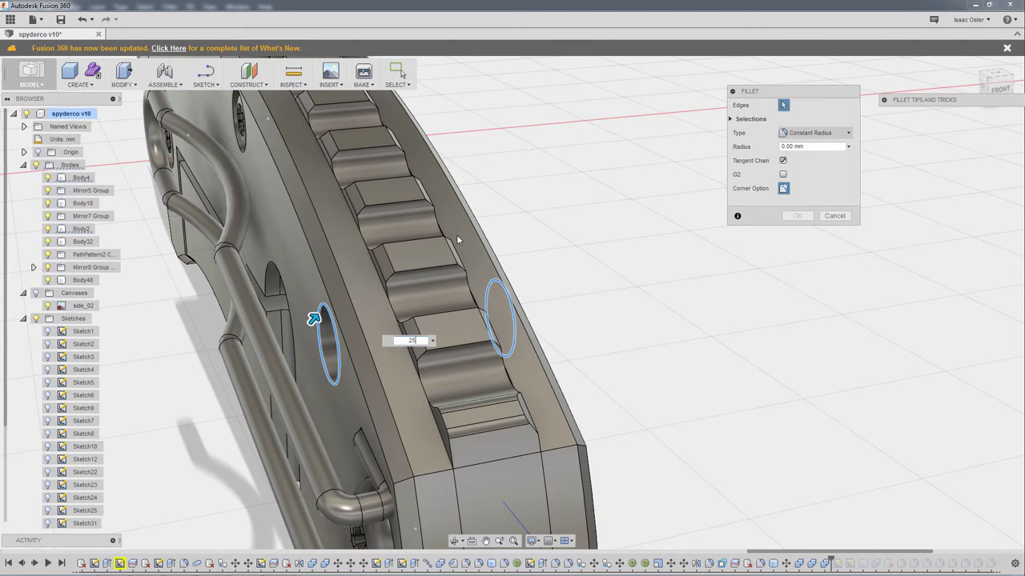
{"action": "key", "text": "Return"}
{"action": "middle_click_drag", "start_coordinate": [617, 350], "coordinate": [561, 344]}
{"action": "middle_click_drag", "start_coordinate": [878, 425], "coordinate": [871, 424]}
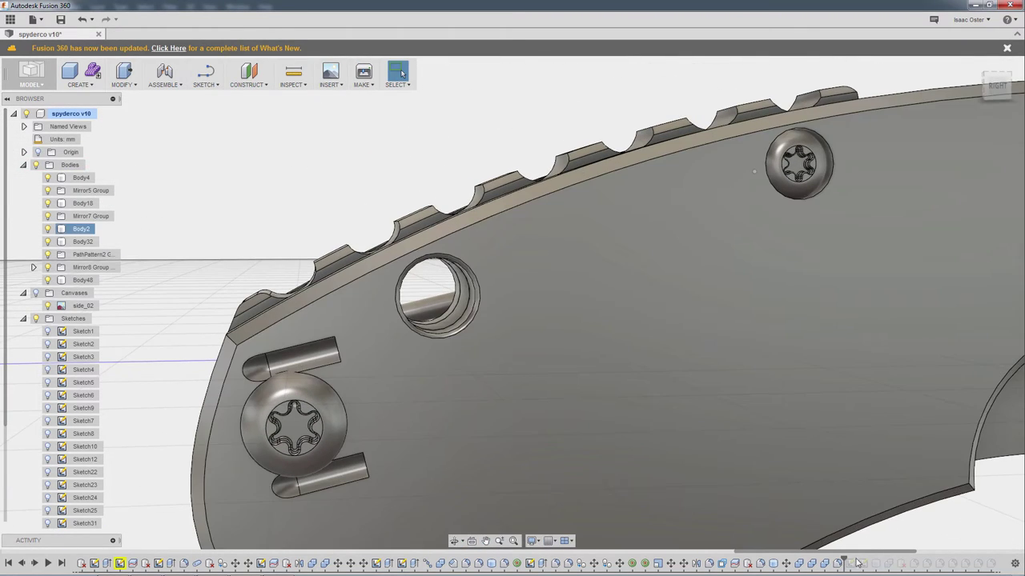
Roll the history marker forward to the end of the timeline and delete the failed last feature
{"action": "left_click_drag", "start_coordinate": [860, 552], "coordinate": [993, 565]}
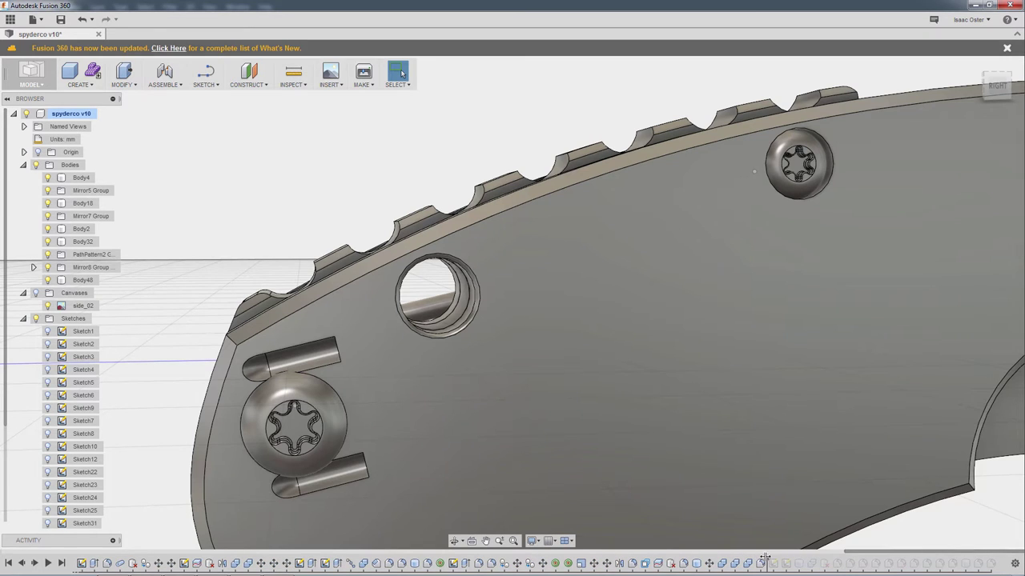
{"action": "left_click_drag", "start_coordinate": [765, 558], "coordinate": [992, 565]}
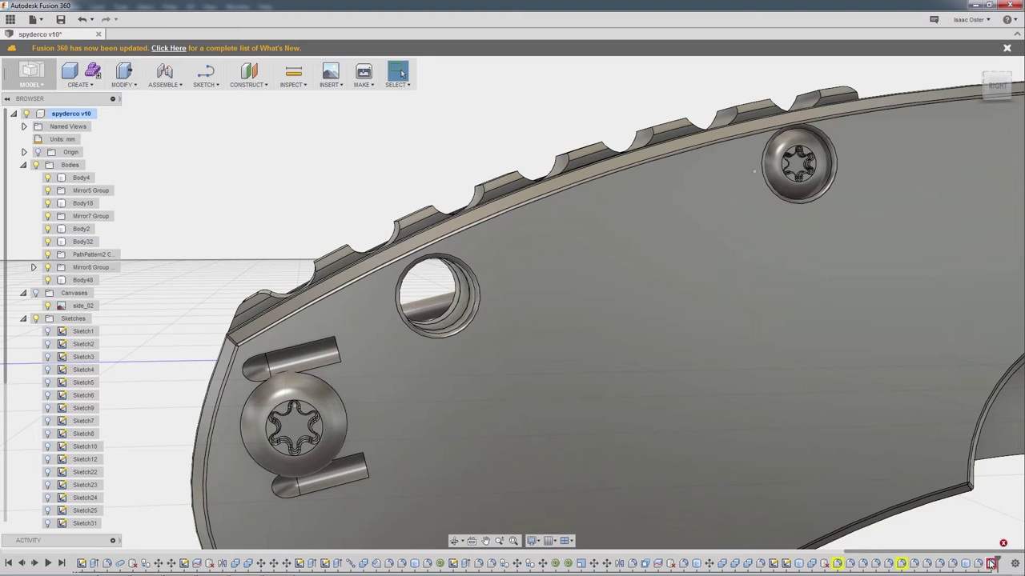
{"action": "right_click", "coordinate": [991, 565]}
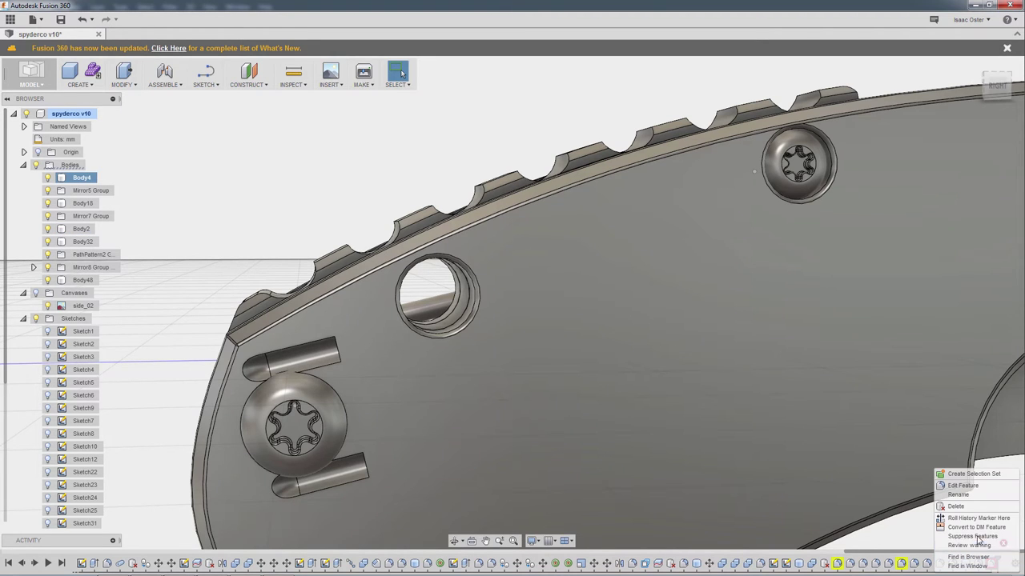
{"action": "left_click", "coordinate": [907, 533]}
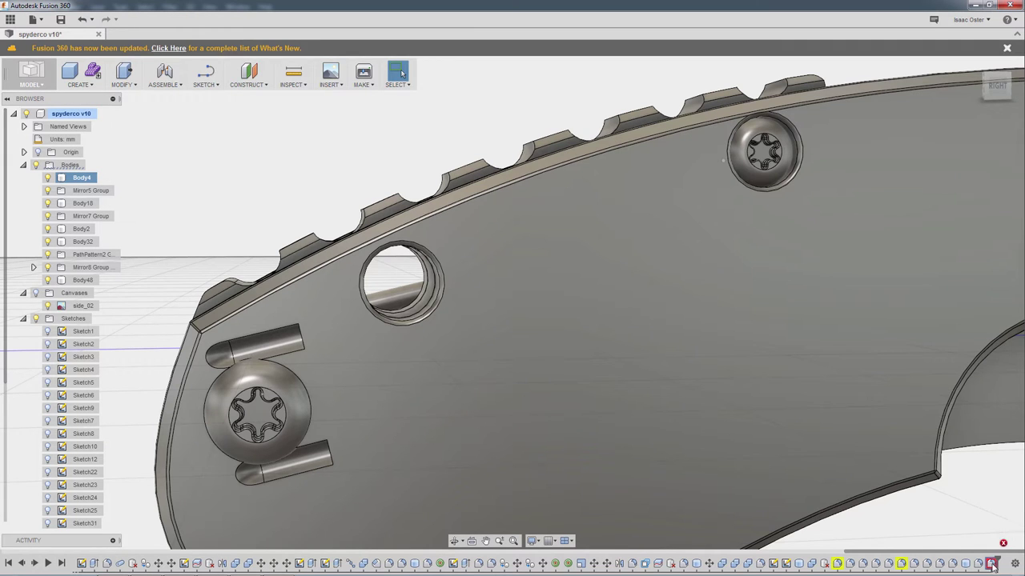
{"action": "right_click", "coordinate": [991, 565]}
{"action": "left_click", "coordinate": [974, 508]}
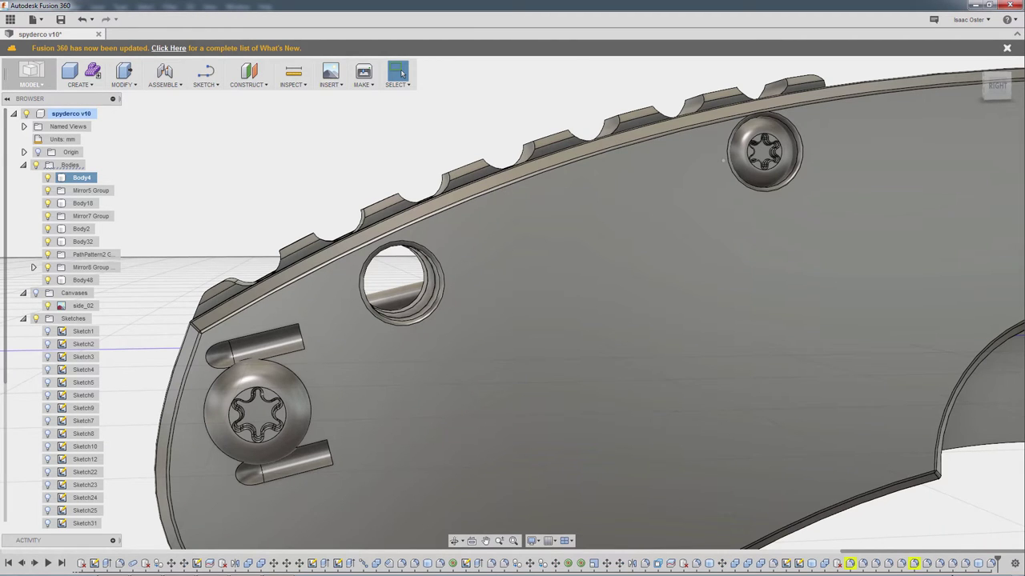
{"action": "scroll", "coordinate": [808, 434], "scroll_direction": "down", "scroll_amount": 1}
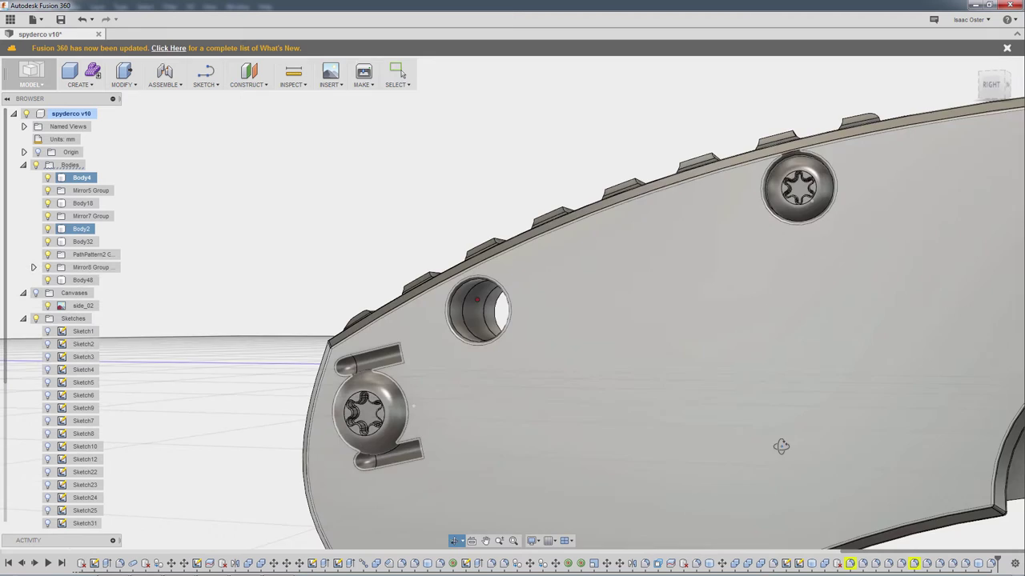
{"action": "middle_click_drag", "start_coordinate": [781, 446], "coordinate": [785, 443], "text": "shift"}
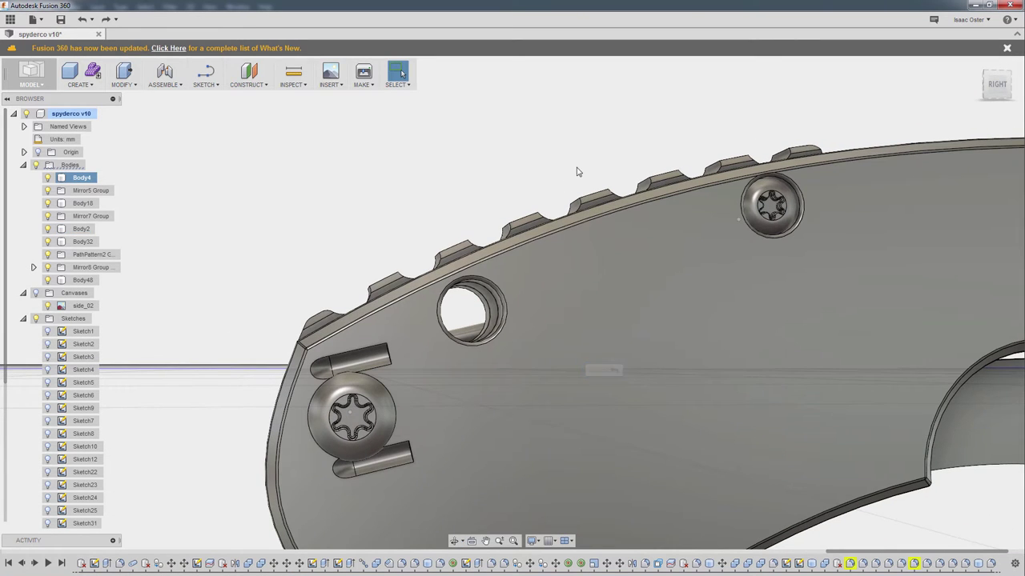
{"action": "middle_click_drag", "start_coordinate": [575, 168], "coordinate": [572, 178], "text": "shift"}
{"action": "left_click_drag", "start_coordinate": [968, 554], "coordinate": [985, 555]}
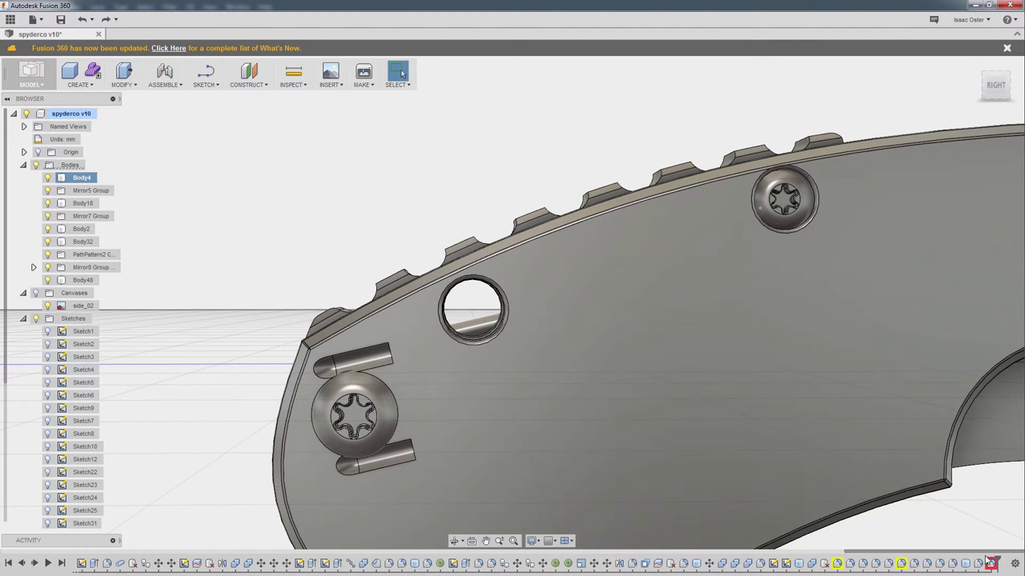
{"action": "right_click", "coordinate": [991, 563]}
{"action": "left_click", "coordinate": [977, 507]}
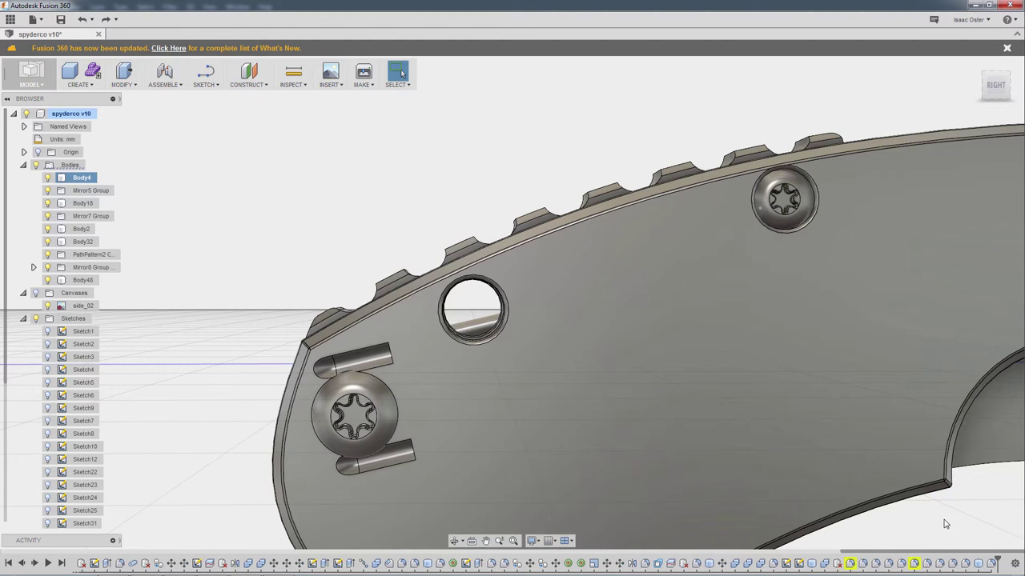
Hide the mirrored group of screw bodies to expose the screw recesses in the handle scale
{"action": "middle_click_drag", "start_coordinate": [977, 507], "coordinate": [709, 485]}
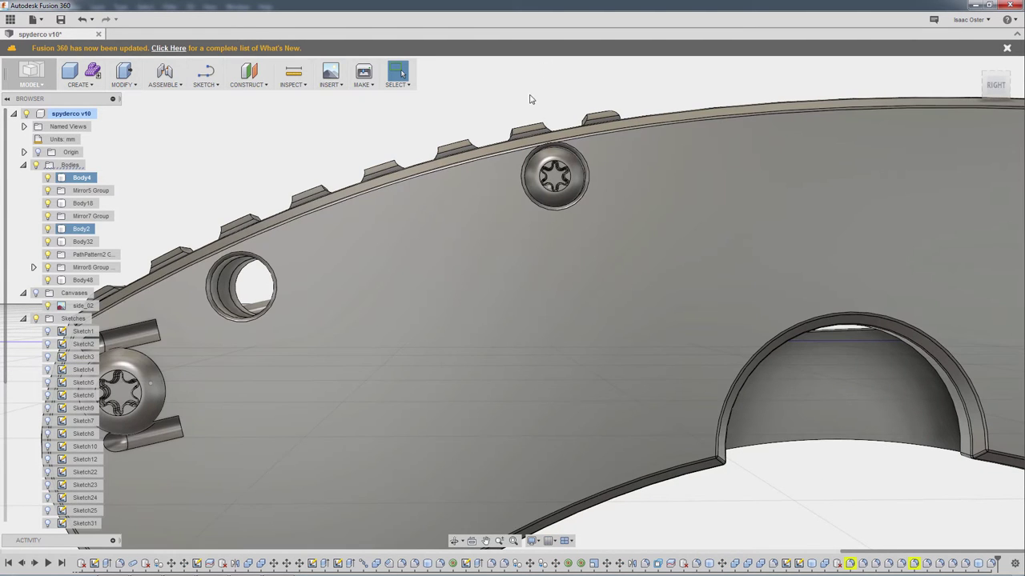
{"action": "middle_click_drag", "start_coordinate": [529, 100], "coordinate": [557, 165], "text": "shift"}
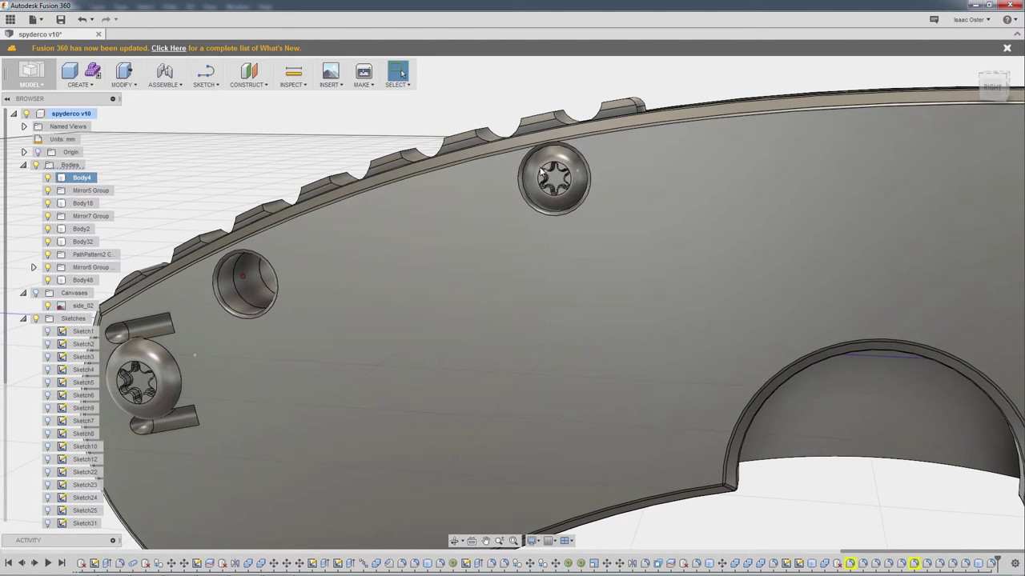
{"action": "left_click", "coordinate": [541, 171]}
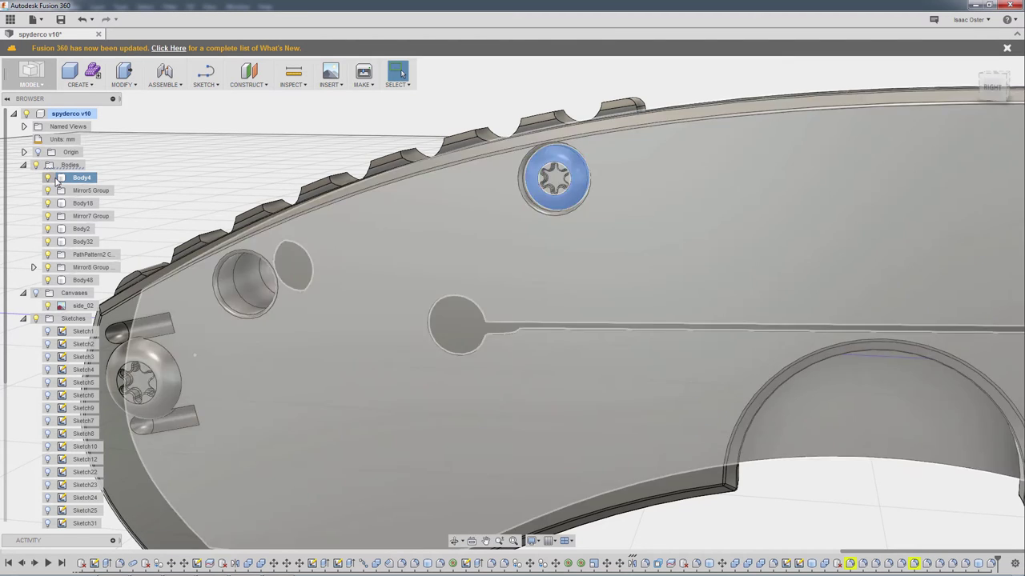
{"action": "left_click", "coordinate": [385, 156]}
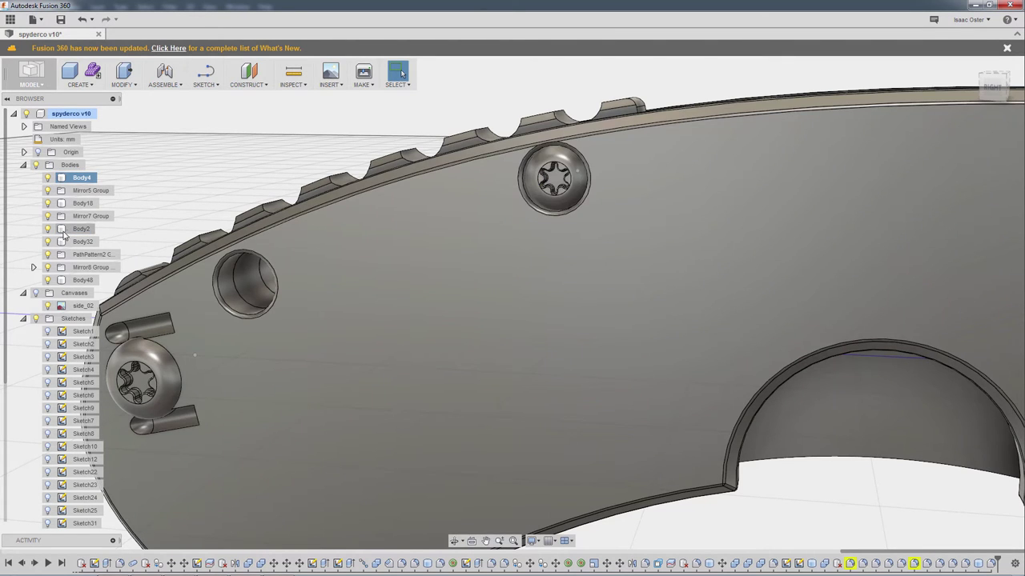
{"action": "left_click", "coordinate": [48, 230]}
{"action": "left_click", "coordinate": [48, 230]}
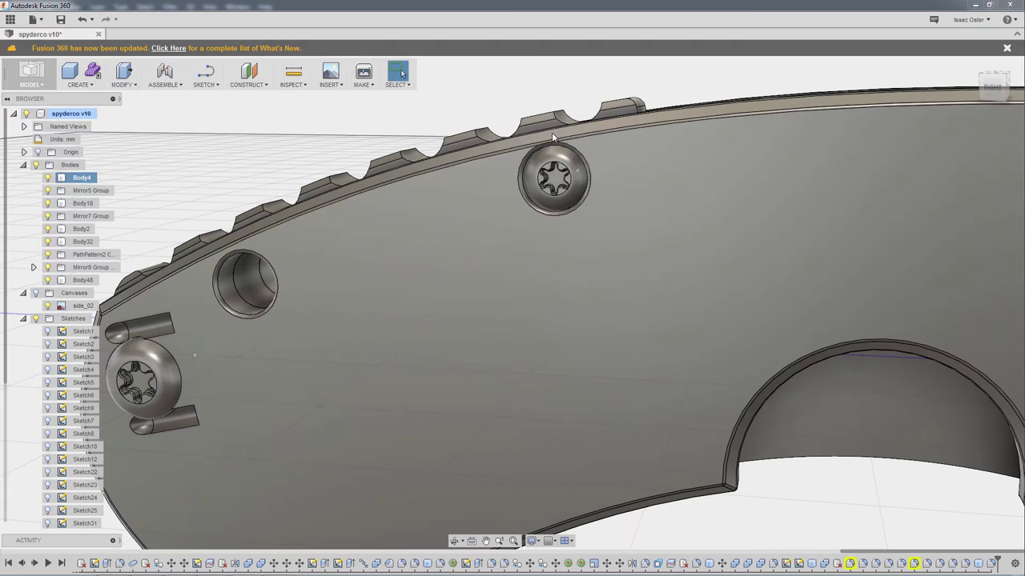
{"action": "left_click", "coordinate": [33, 267]}
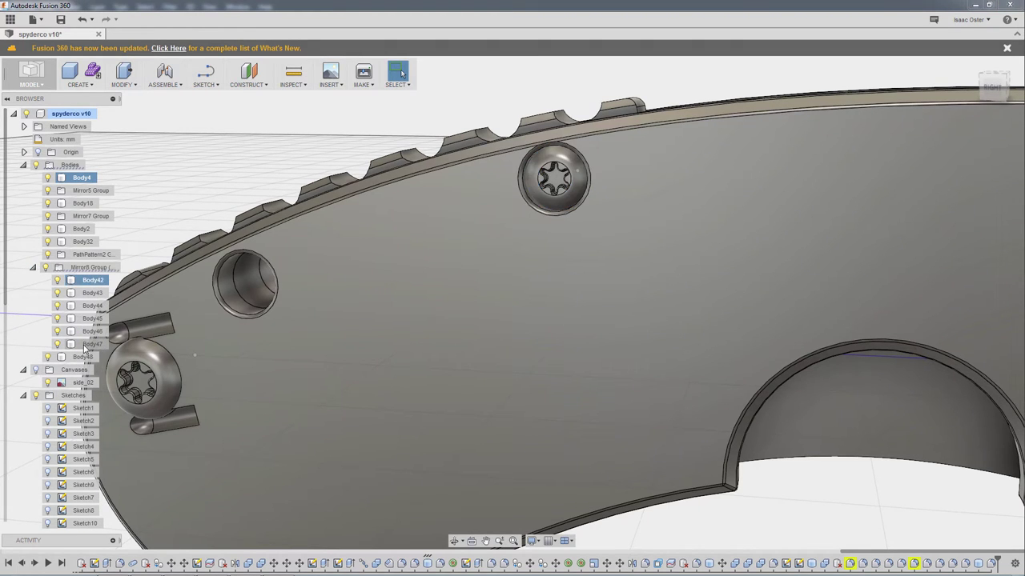
{"action": "left_click", "coordinate": [46, 268]}
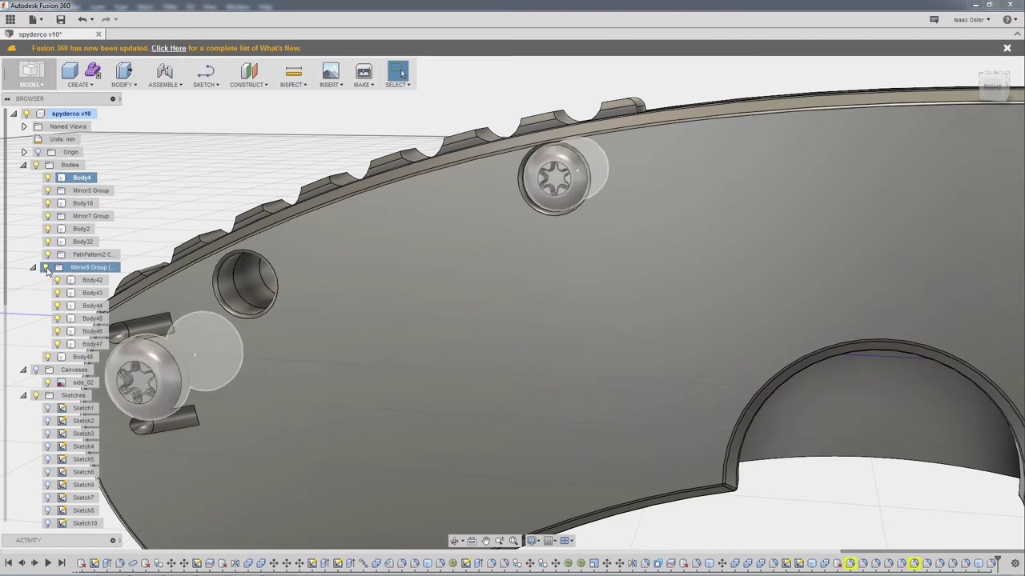
{"action": "middle_click_drag", "start_coordinate": [377, 133], "coordinate": [390, 177]}
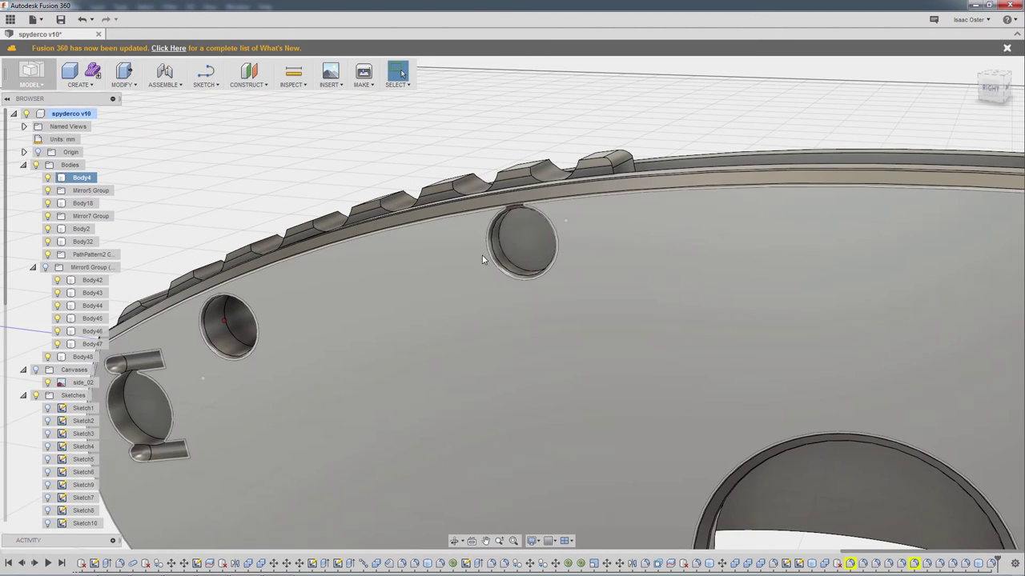
Examine the screw recess near the jimped spine and select its wall to trace the timeline feature that cut it
{"action": "left_click", "coordinate": [487, 256]}
{"action": "scroll", "coordinate": [503, 258], "scroll_direction": "up", "scroll_amount": 2}
{"action": "scroll", "coordinate": [502, 258], "scroll_direction": "up", "scroll_amount": 1}
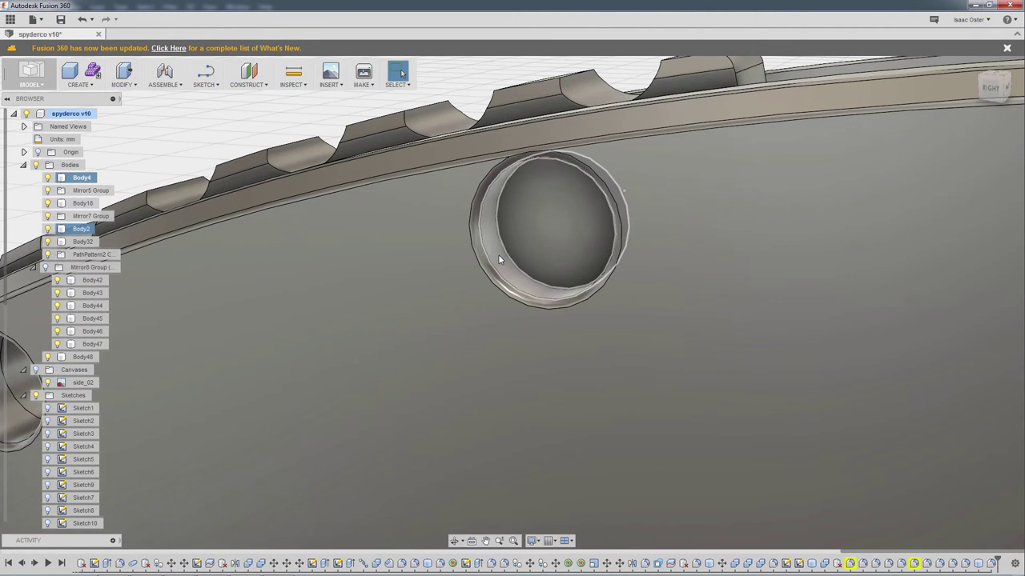
{"action": "scroll", "coordinate": [506, 258], "scroll_direction": "up", "scroll_amount": 1}
{"action": "scroll", "coordinate": [506, 258], "scroll_direction": "down", "scroll_amount": 2}
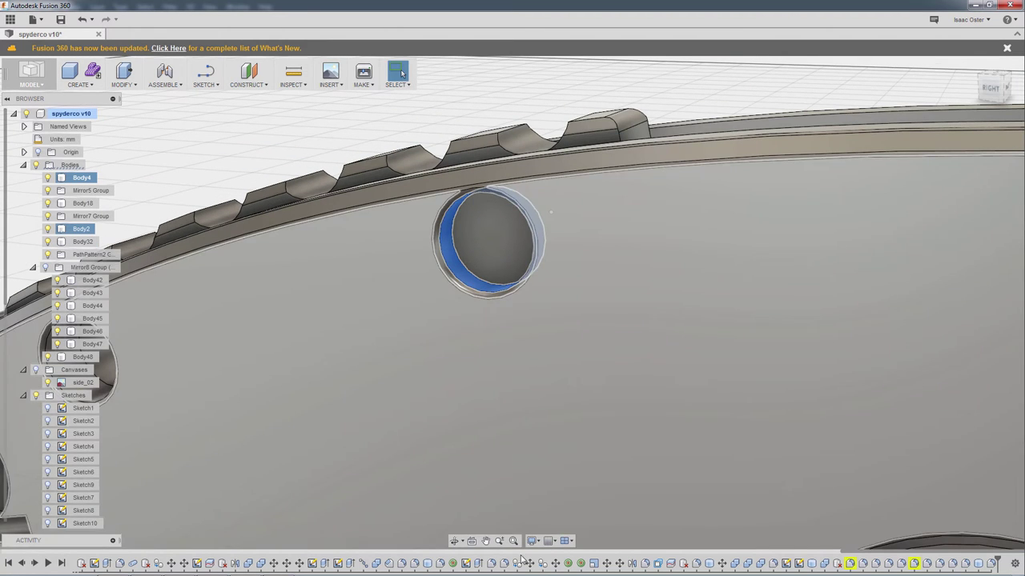
{"action": "left_click", "coordinate": [902, 564]}
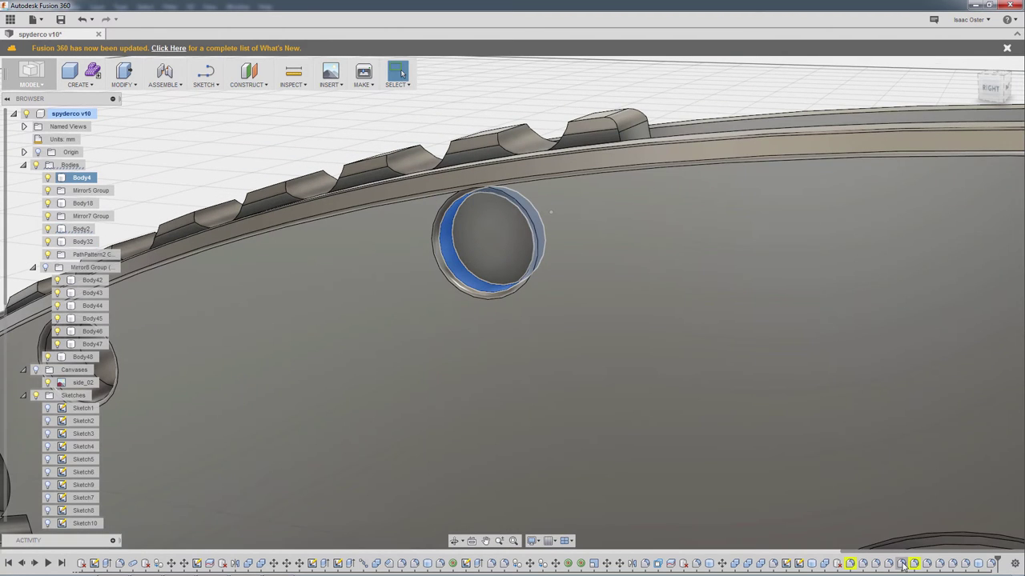
{"action": "left_click_drag", "start_coordinate": [882, 552], "coordinate": [509, 529]}
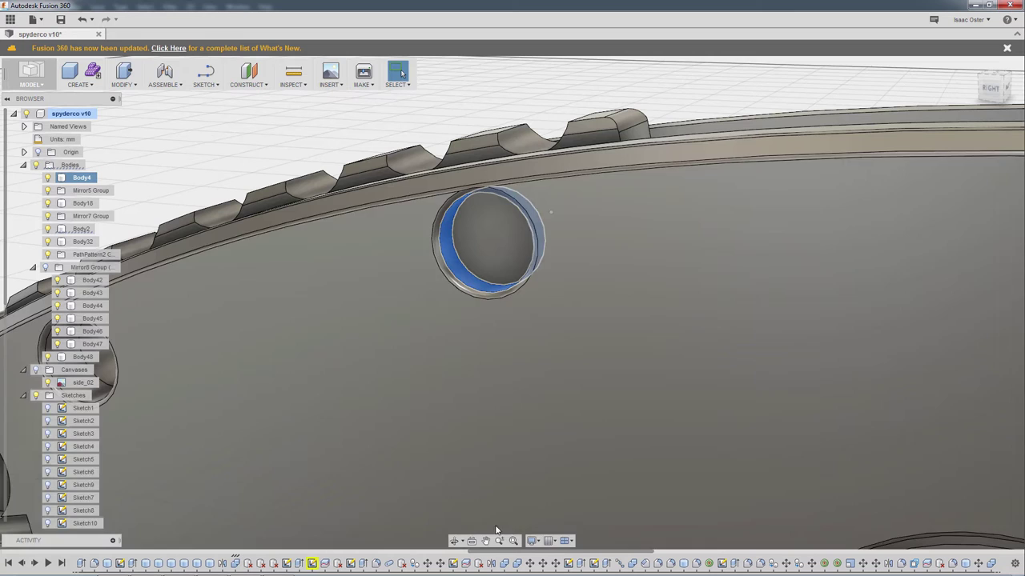
Open the early Combine cut on the handle scale, inspect its target and tool cylinders, and close it without changes
{"action": "left_click", "coordinate": [234, 564]}
{"action": "right_click", "coordinate": [234, 565]}
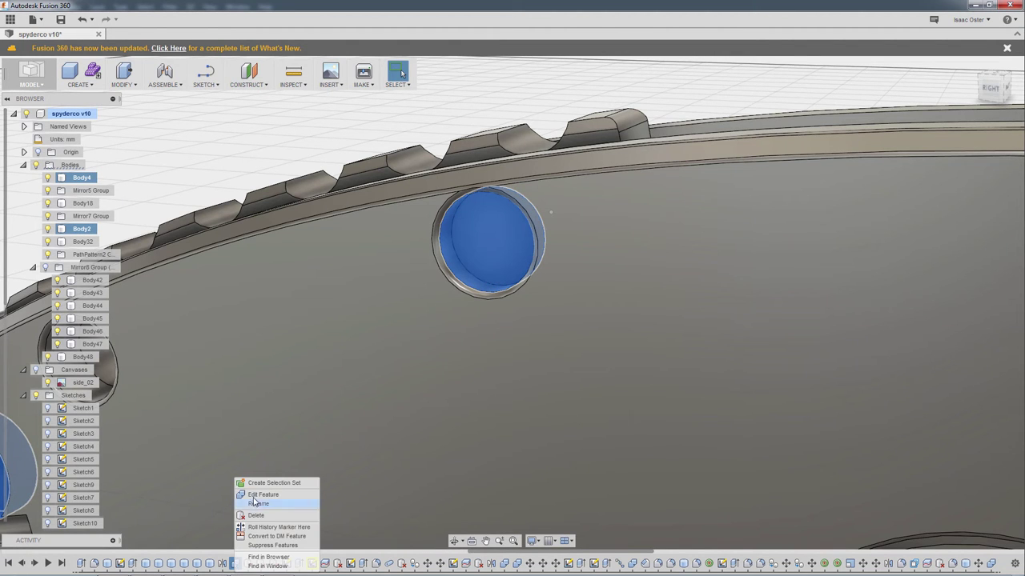
{"action": "left_click", "coordinate": [258, 494]}
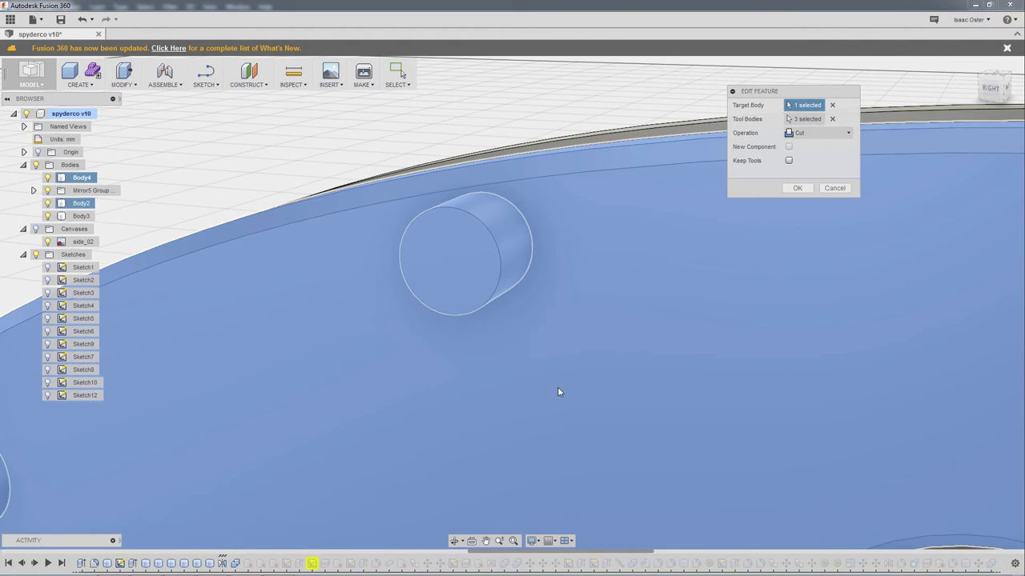
{"action": "middle_click_drag", "start_coordinate": [558, 392], "coordinate": [537, 449], "text": "shift"}
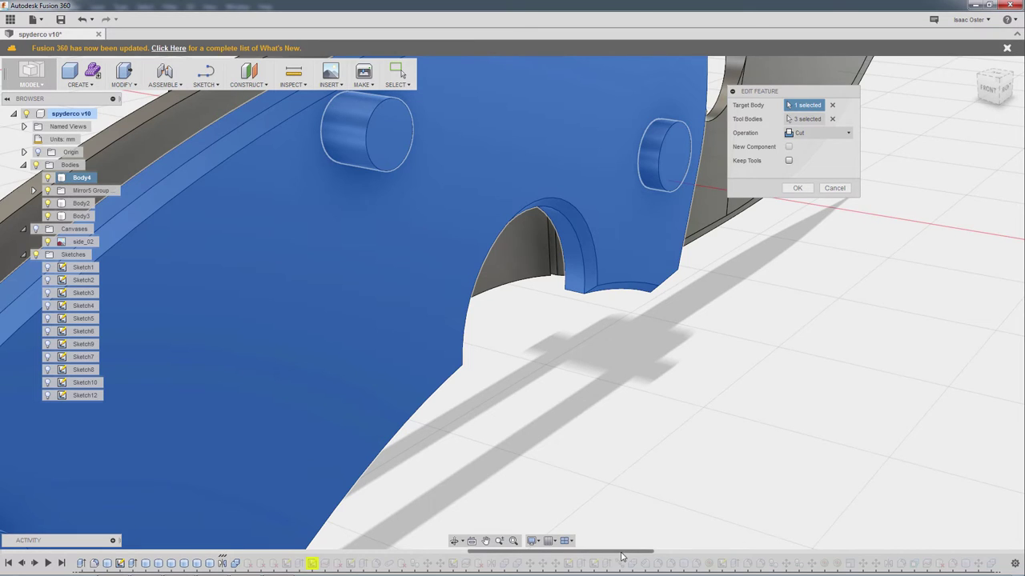
{"action": "left_click_drag", "start_coordinate": [622, 553], "coordinate": [948, 561]}
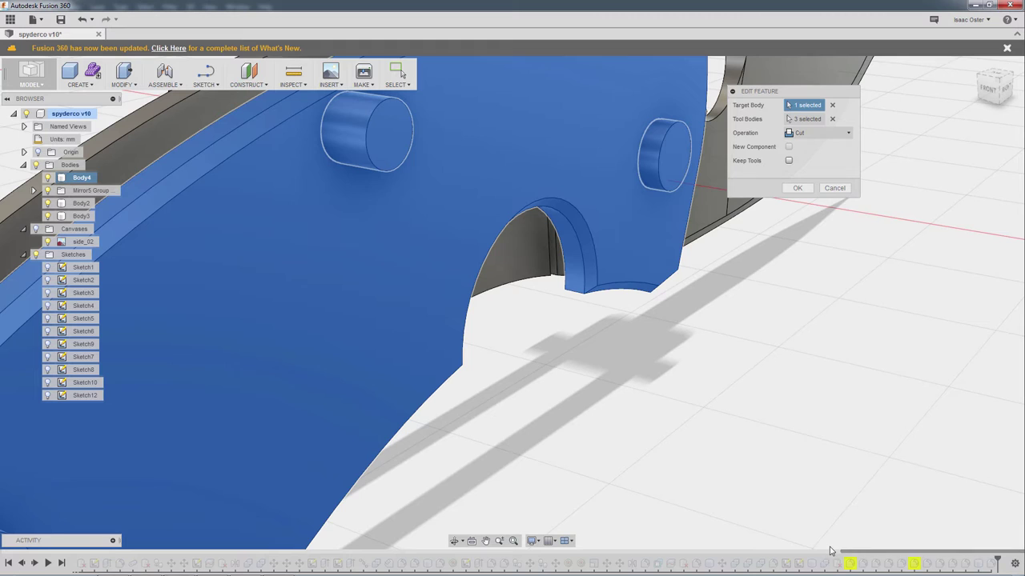
{"action": "left_click_drag", "start_coordinate": [843, 553], "coordinate": [393, 552]}
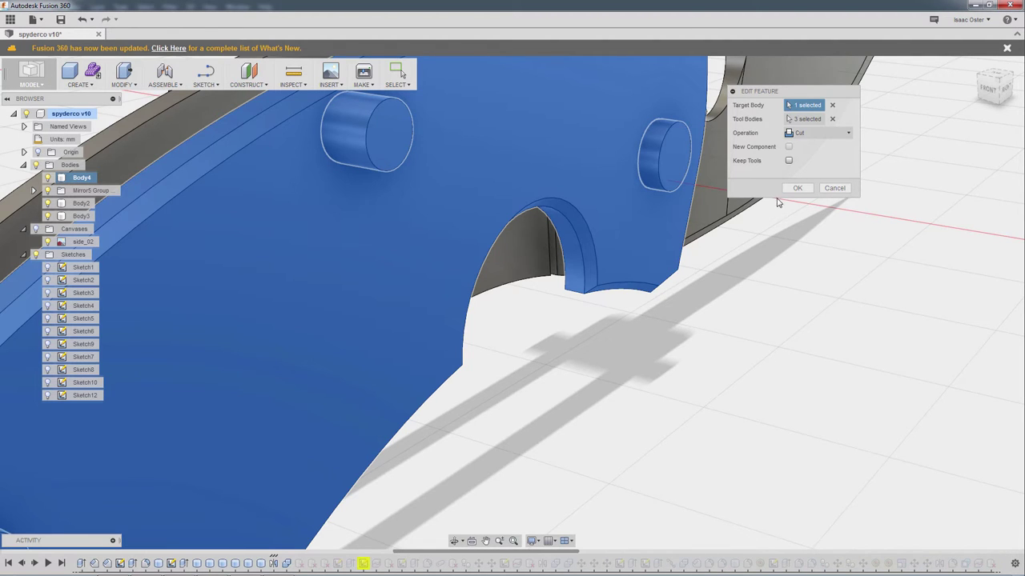
{"action": "left_click", "coordinate": [834, 188]}
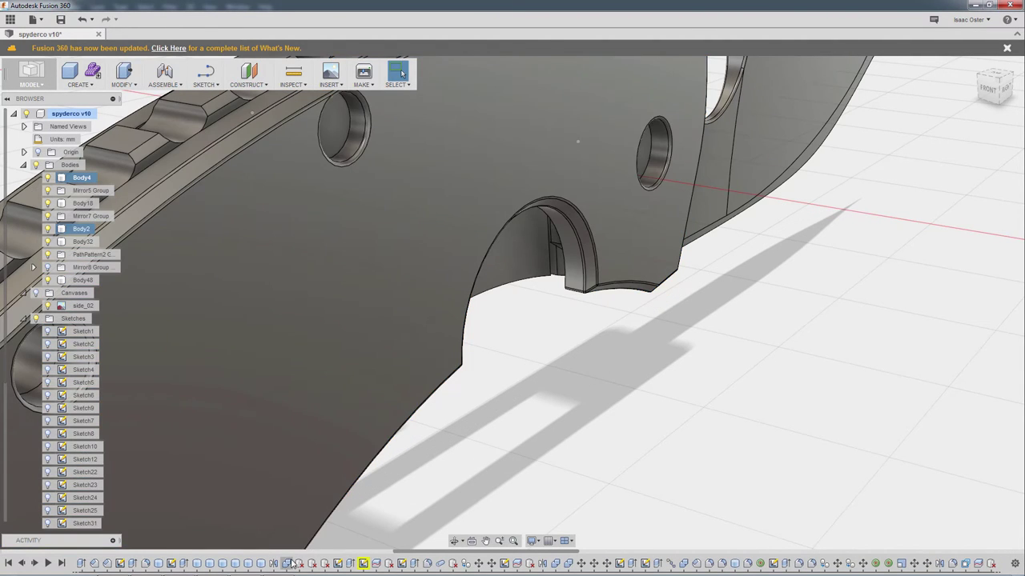
Roll the history marker back to just before the mirror of the screw cylinders, directly after the last cylinder primitive
{"action": "right_click", "coordinate": [274, 564]}
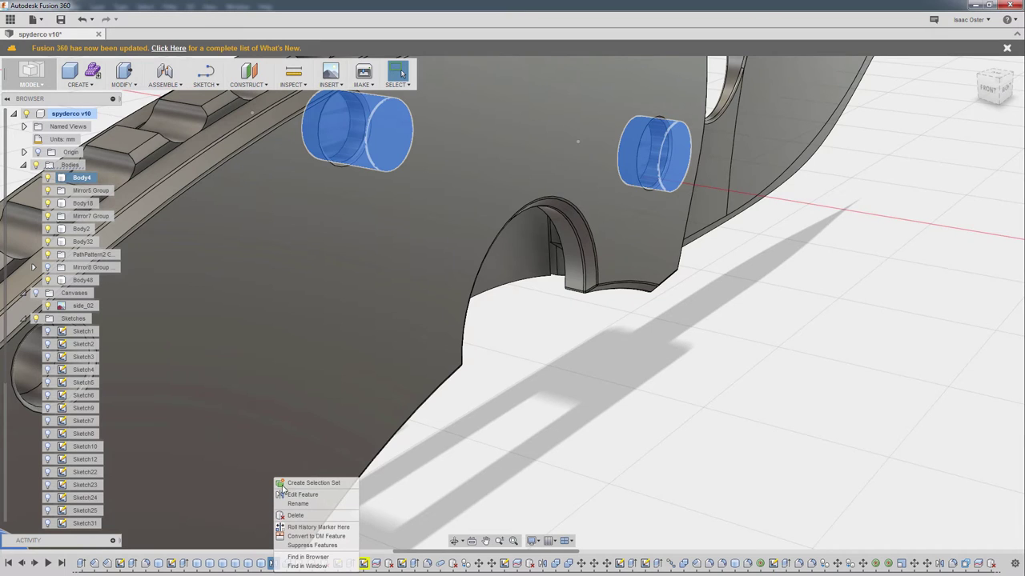
{"action": "left_click", "coordinate": [311, 529]}
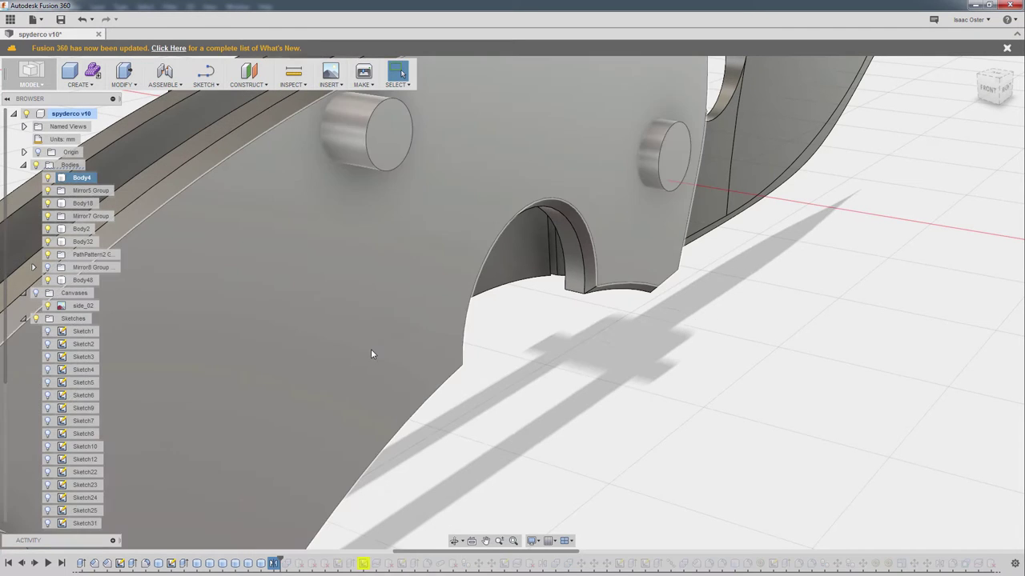
{"action": "mouse_move", "coordinate": [466, 439]}
{"action": "middle_mouse_down", "text": "shift"}
{"action": "mouse_move", "coordinate": [519, 432]}
{"action": "mouse_move", "coordinate": [562, 448]}
{"action": "mouse_move", "coordinate": [377, 414]}
{"action": "middle_mouse_up", "text": "shift"}
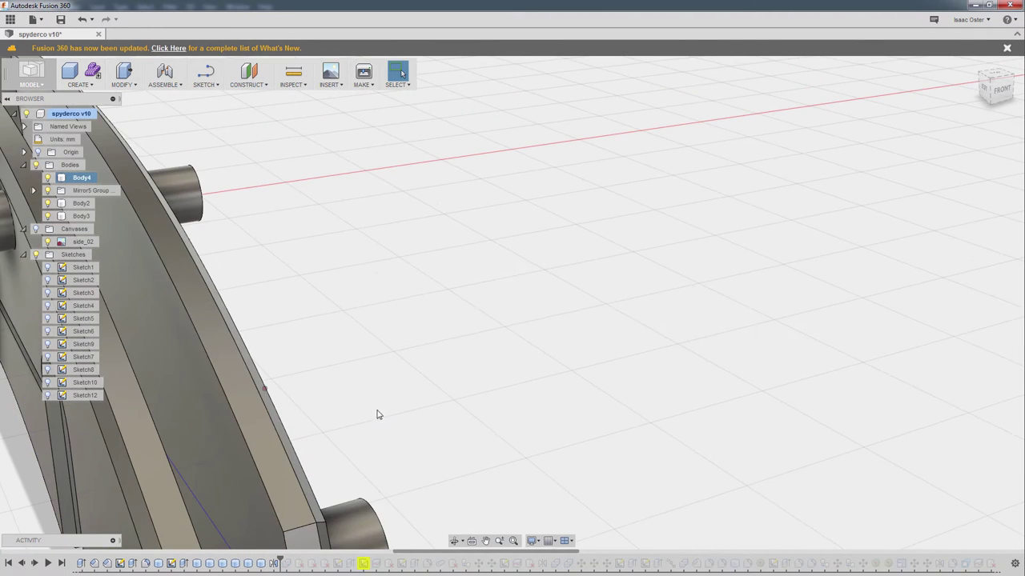
{"action": "left_click_drag", "start_coordinate": [272, 558], "coordinate": [263, 558]}
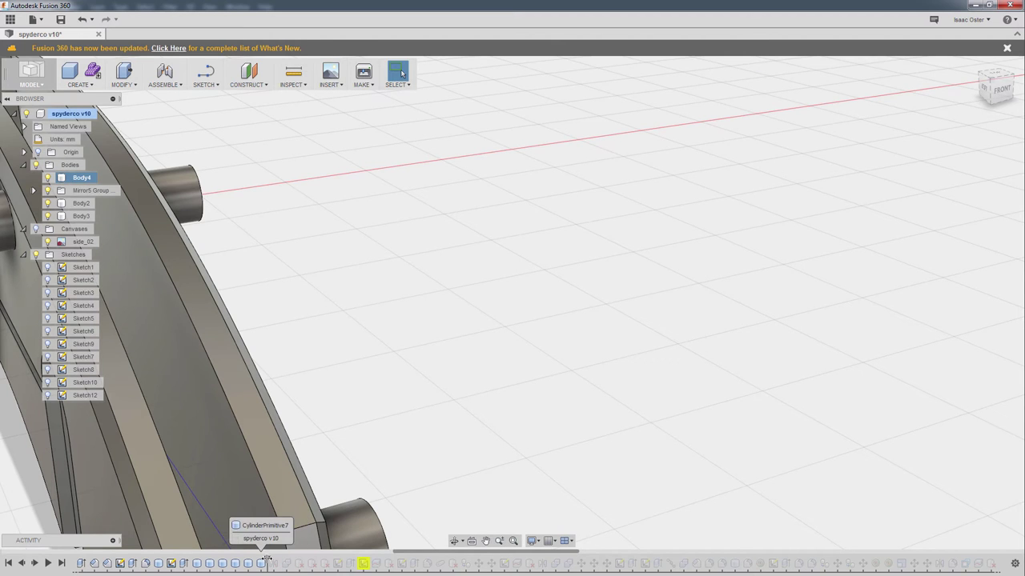
{"action": "mouse_move", "coordinate": [439, 328]}
{"action": "middle_mouse_down"}
{"action": "mouse_move", "coordinate": [499, 325]}
{"action": "mouse_move", "coordinate": [460, 298]}
{"action": "mouse_move", "coordinate": [408, 338]}
{"action": "middle_mouse_up"}
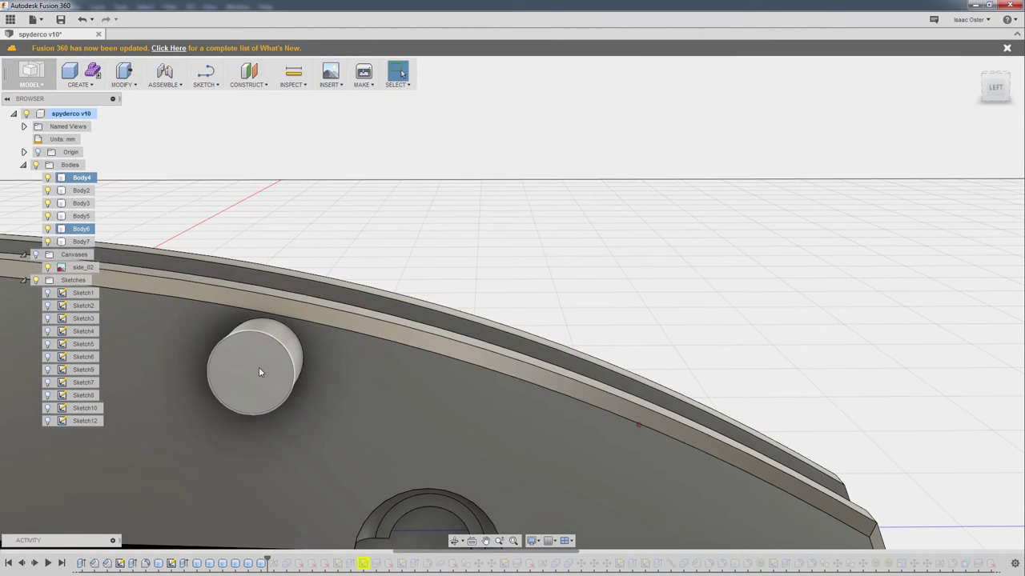
{"action": "left_click", "coordinate": [257, 365]}
{"action": "left_click", "coordinate": [993, 88]}
{"action": "right_click", "coordinate": [309, 303]}
{"action": "key", "text": "Escape"}
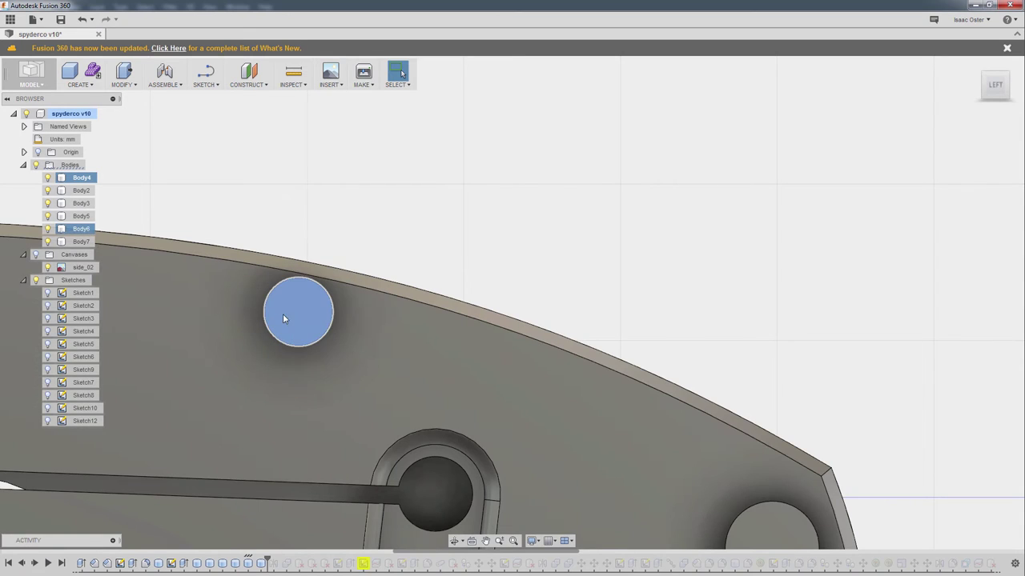
{"action": "key", "text": "m"}
{"action": "left_click_drag", "start_coordinate": [319, 320], "coordinate": [309, 329]}
{"action": "mouse_move", "coordinate": [600, 297]}
{"action": "middle_mouse_down", "text": "shift"}
{"action": "mouse_move", "coordinate": [571, 299]}
{"action": "mouse_move", "coordinate": [581, 295]}
{"action": "middle_mouse_up", "text": "shift"}
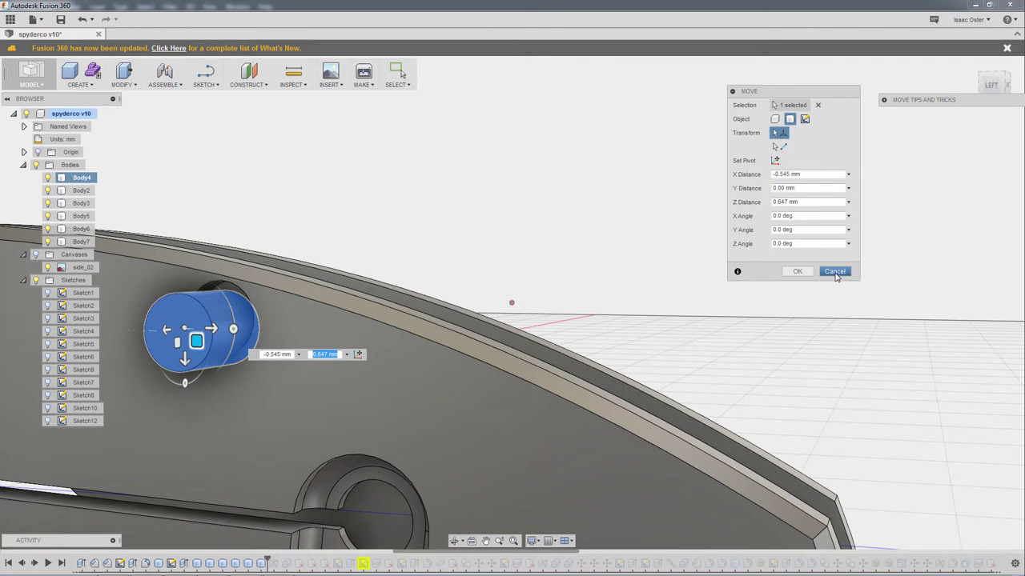
{"action": "left_click", "coordinate": [834, 271]}
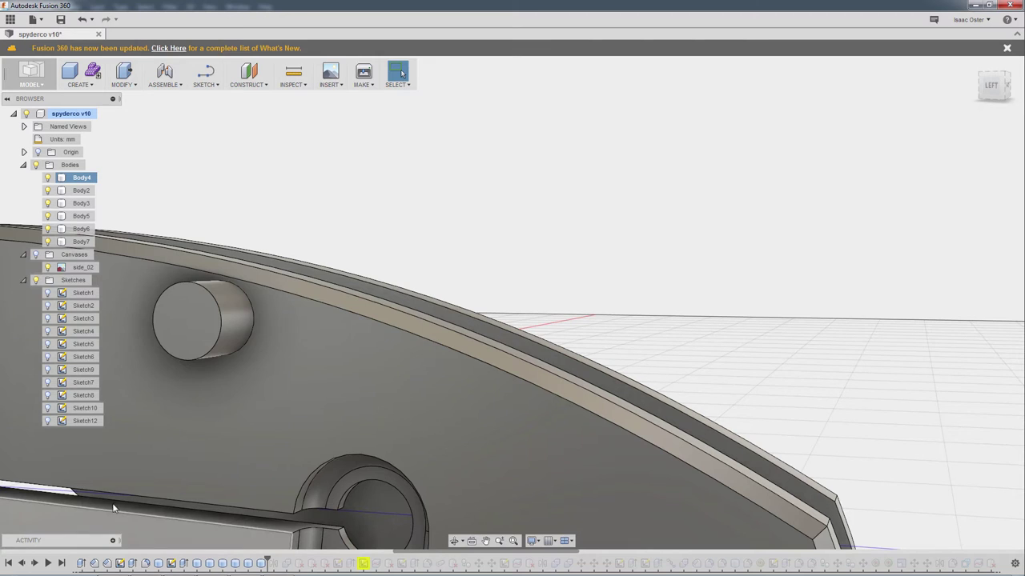
Move the screw cylinder nearest the spine inward by about -0.34 mm in X and 0.58 mm in Z
{"action": "left_click", "coordinate": [992, 86]}
{"action": "right_click", "coordinate": [302, 303]}
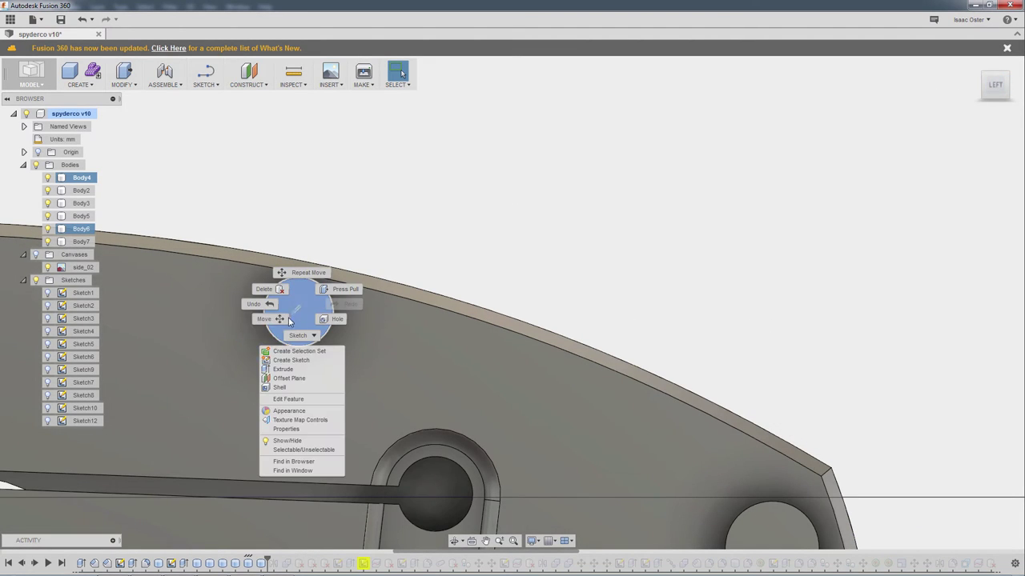
{"action": "left_click", "coordinate": [294, 313]}
{"action": "left_click", "coordinate": [295, 319]}
{"action": "left_click_drag", "start_coordinate": [309, 315], "coordinate": [308, 328]}
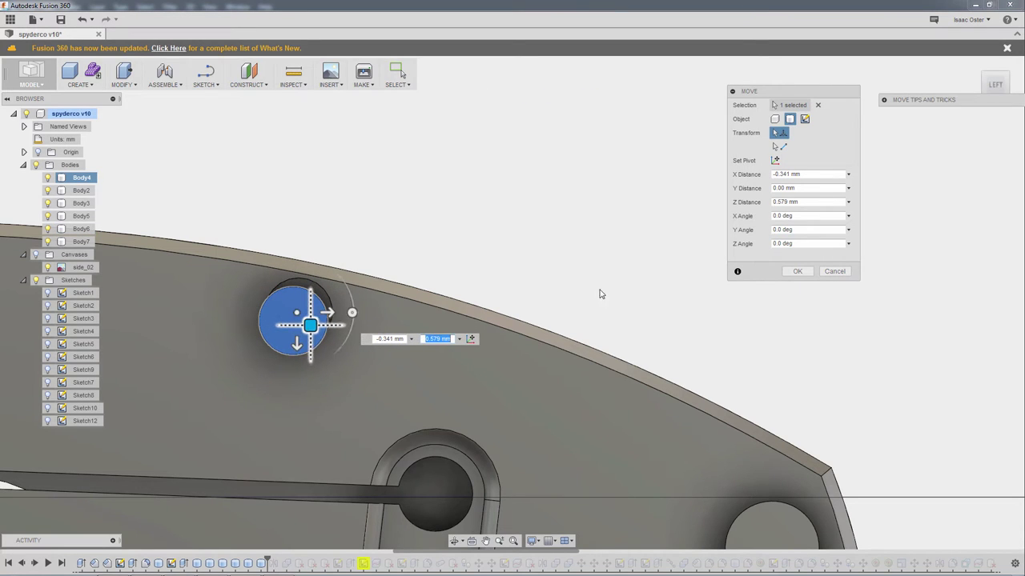
{"action": "left_click", "coordinate": [798, 271]}
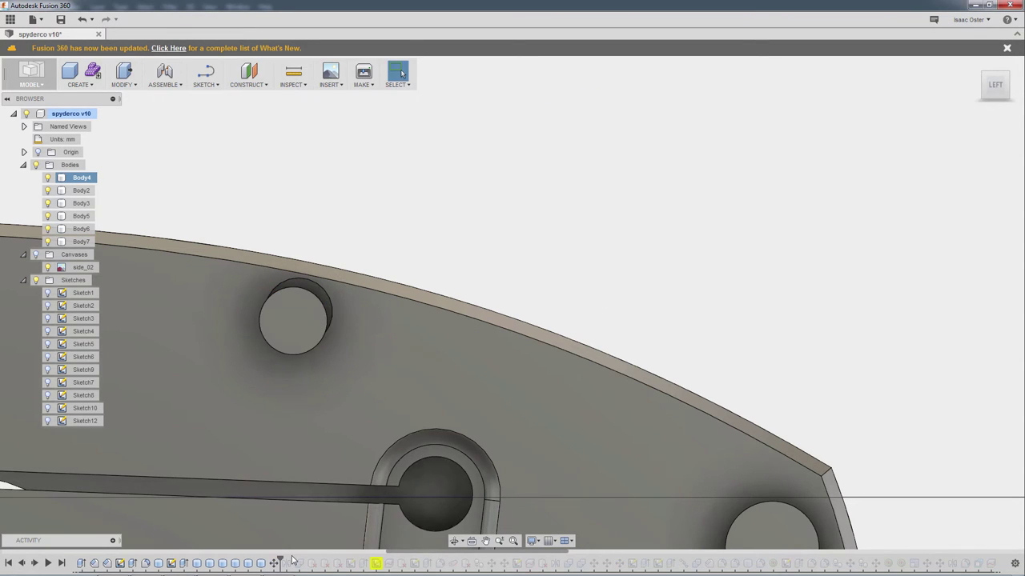
Hide the moved screw cylinder, Body6, to expose the recess beneath it in the handle scale
{"action": "left_click_drag", "start_coordinate": [438, 555], "coordinate": [848, 554]}
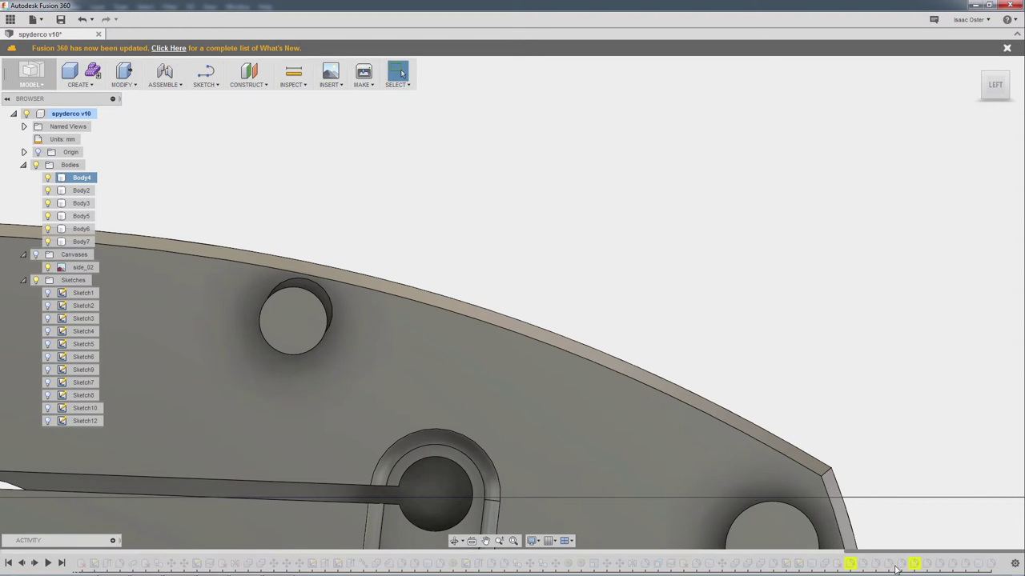
{"action": "middle_click_drag", "start_coordinate": [489, 224], "coordinate": [512, 299], "text": "shift"}
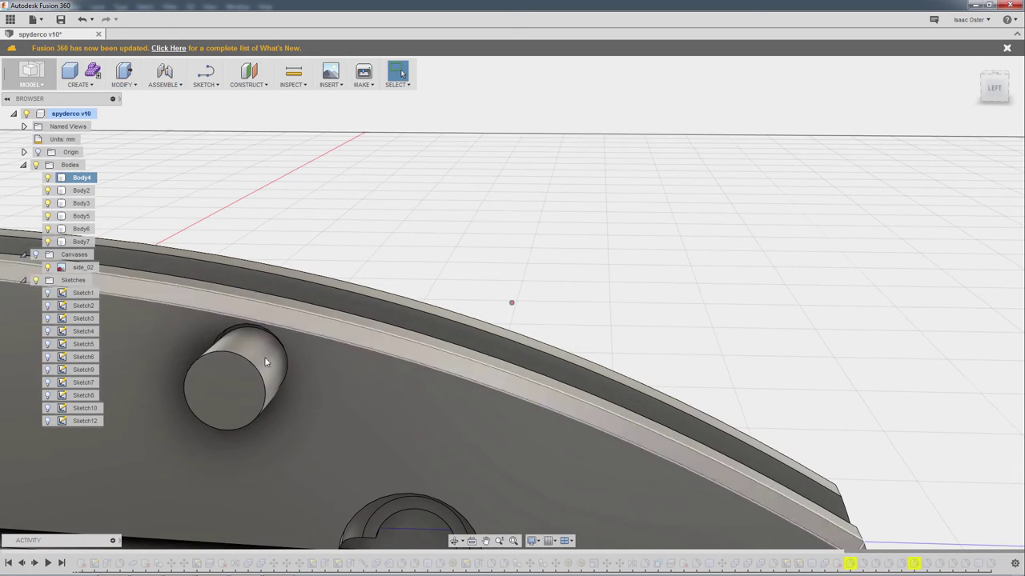
{"action": "left_click", "coordinate": [247, 356]}
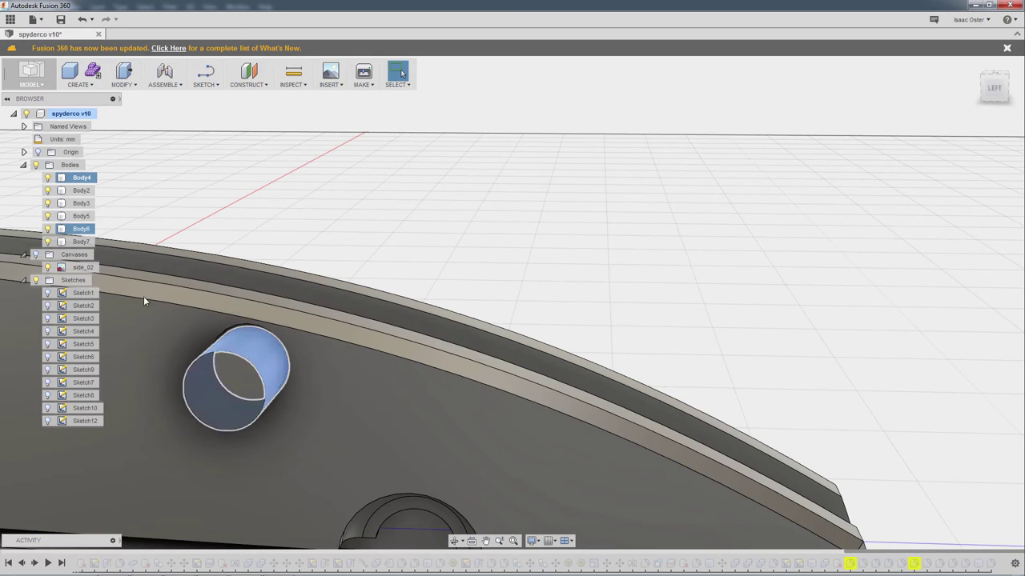
{"action": "left_click", "coordinate": [47, 229]}
{"action": "left_click", "coordinate": [294, 225]}
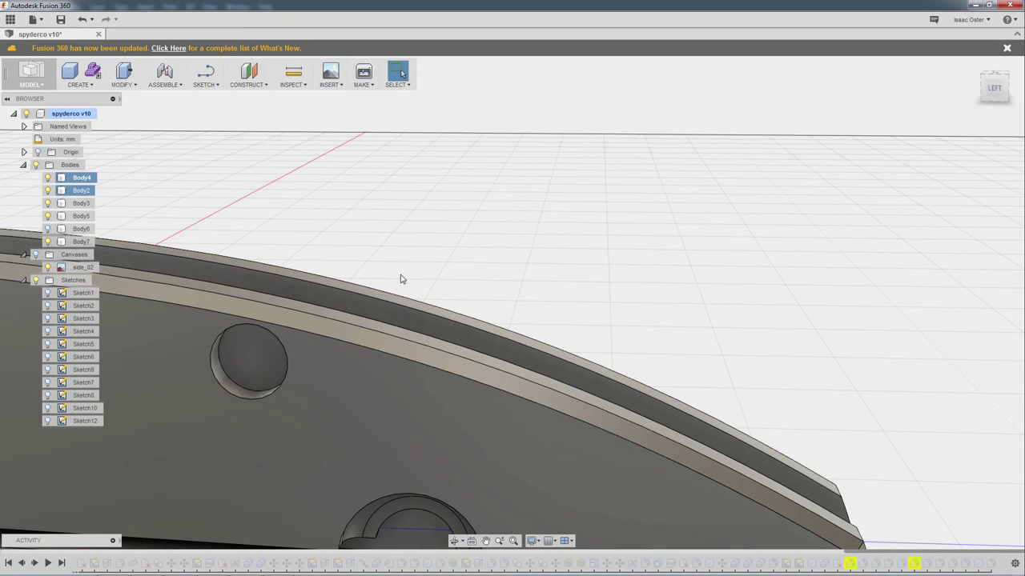
{"action": "middle_click_drag", "start_coordinate": [402, 279], "coordinate": [385, 345], "text": "shift"}
{"action": "left_click", "coordinate": [384, 345]}
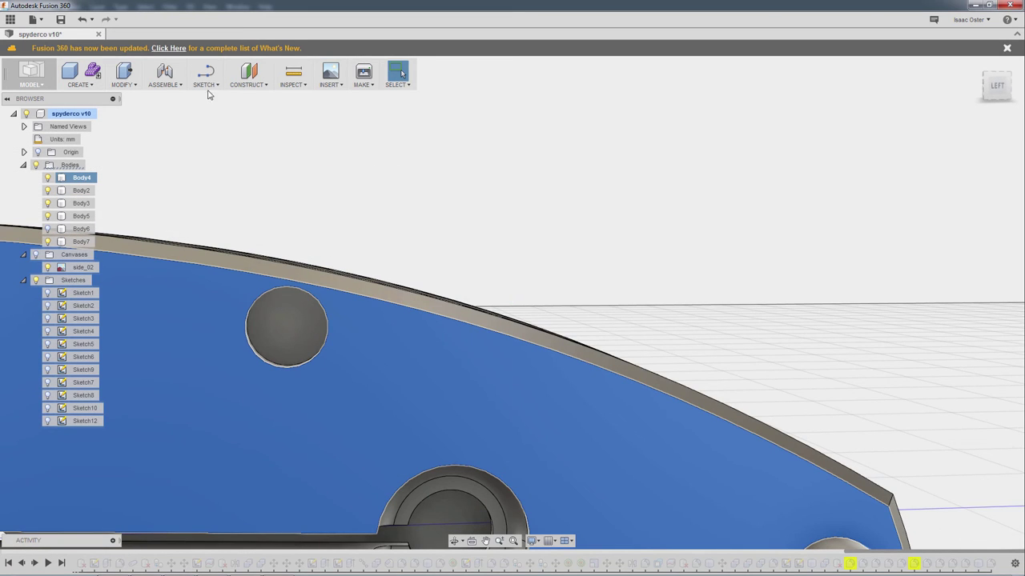
{"action": "left_click", "coordinate": [91, 87]}
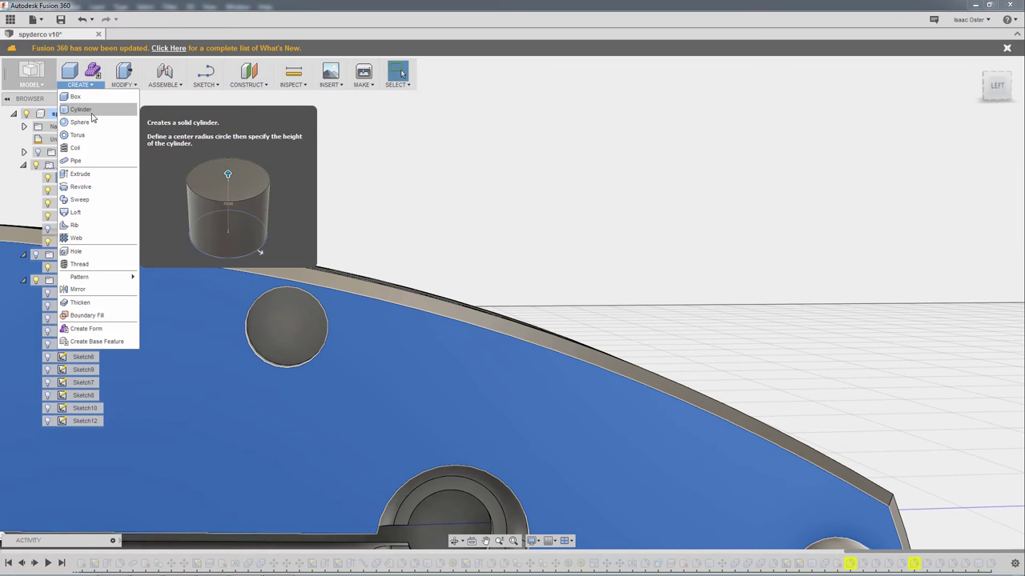
{"action": "left_click", "coordinate": [90, 111]}
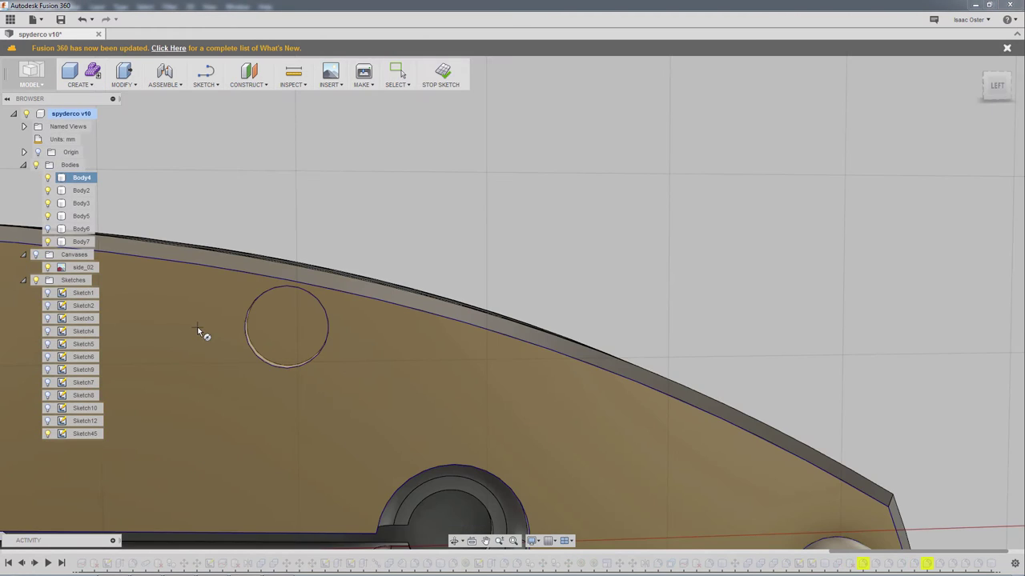
{"action": "left_click", "coordinate": [197, 327]}
{"action": "key", "text": "Escape"}
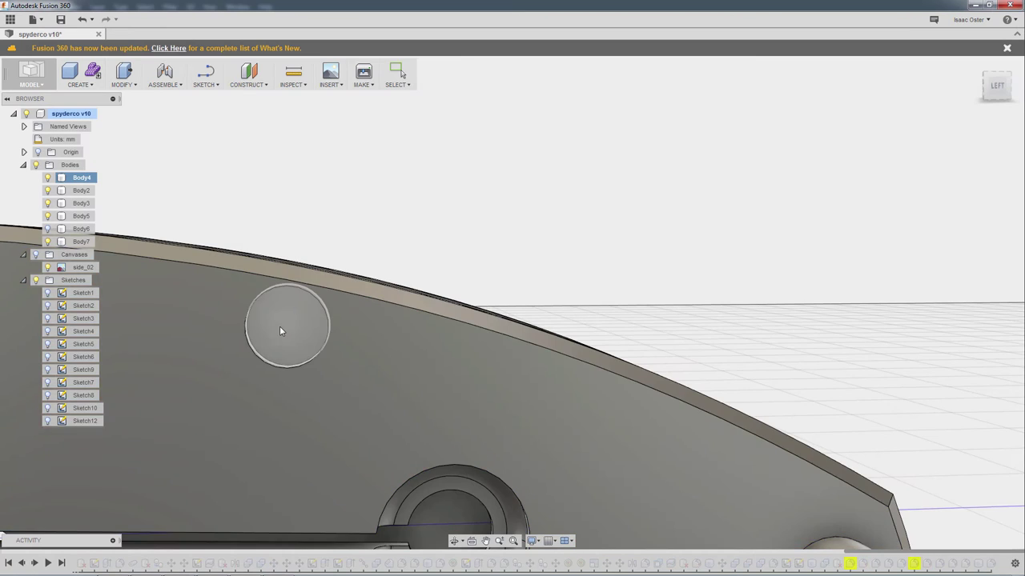
{"action": "left_click", "coordinate": [91, 74]}
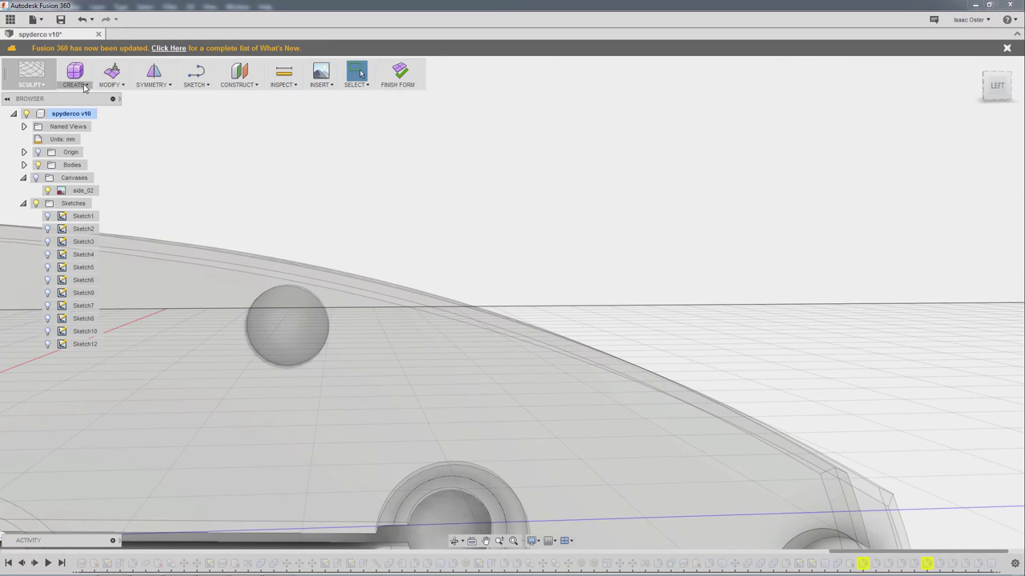
{"action": "key", "text": "ctrl+z"}
Fill the exposed recess with a centred cylinder on its floor, about 4.33 mm in diameter and 1.50 mm high, using Join
{"action": "left_click", "coordinate": [94, 86]}
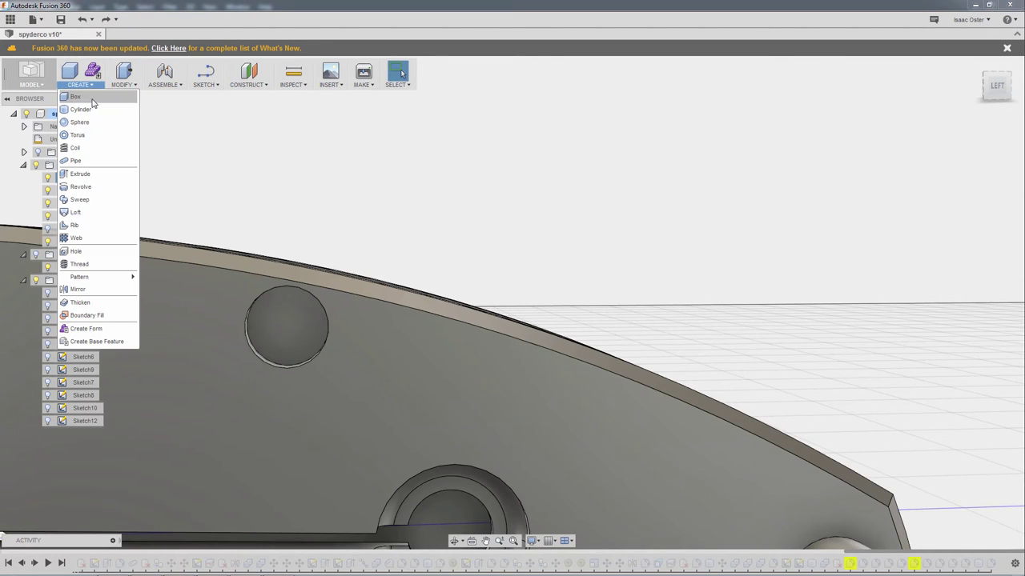
{"action": "left_click", "coordinate": [91, 108]}
{"action": "left_click", "coordinate": [282, 328]}
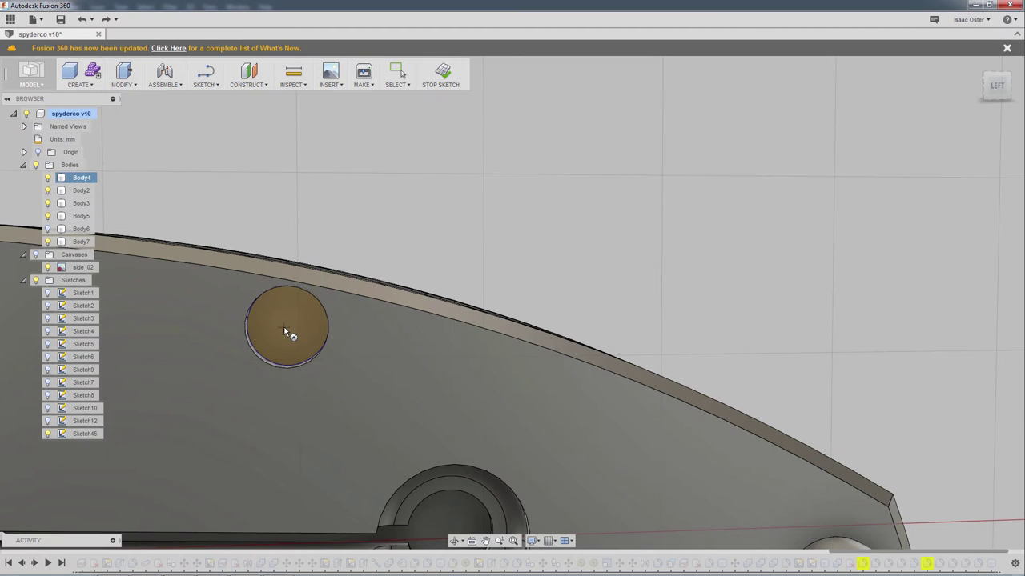
{"action": "left_click", "coordinate": [289, 327]}
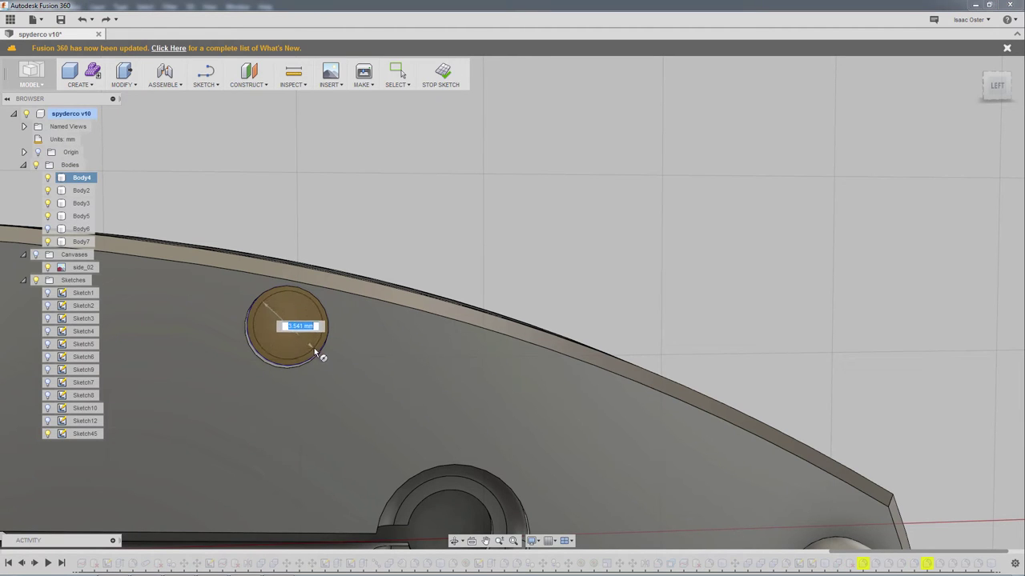
{"action": "left_click", "coordinate": [318, 352]}
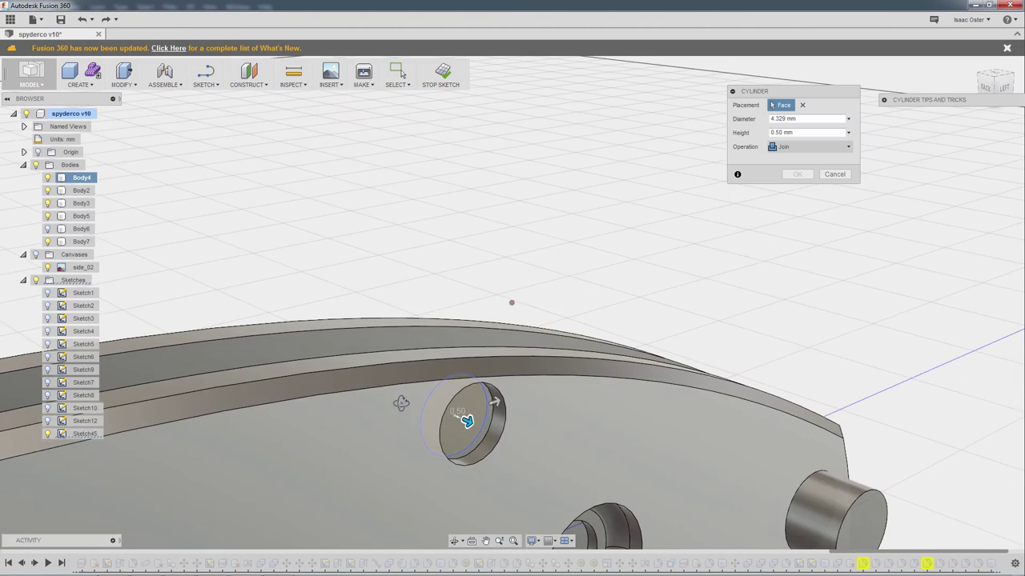
{"action": "mouse_move", "coordinate": [481, 422]}
{"action": "left_mouse_down"}
{"action": "mouse_move", "coordinate": [501, 429]}
{"action": "mouse_move", "coordinate": [485, 424]}
{"action": "left_mouse_up"}
{"action": "scroll", "coordinate": [500, 431], "scroll_direction": "up", "scroll_amount": 3}
{"action": "left_click", "coordinate": [797, 174]}
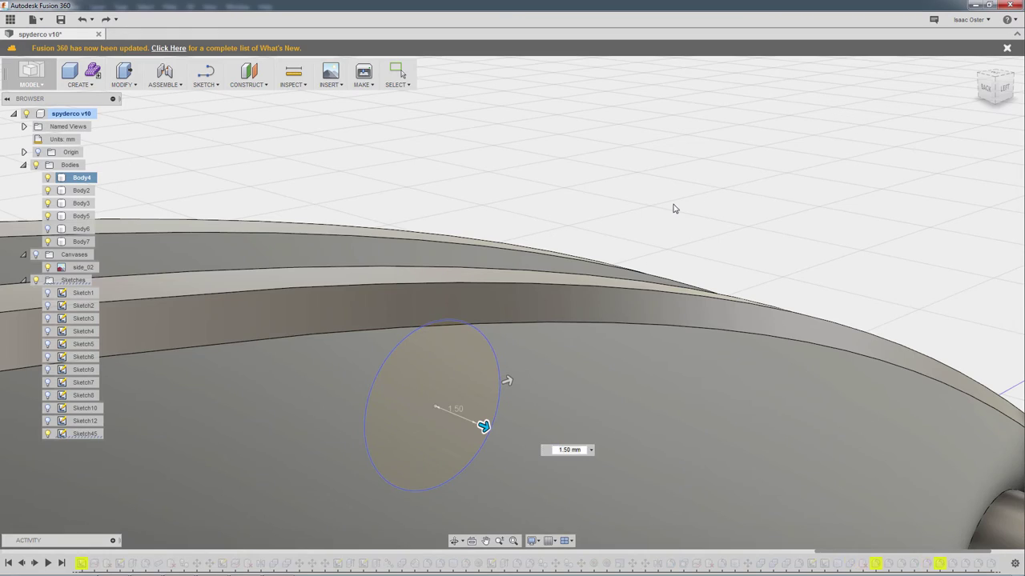
Make the moved screw cylinder, Body6, visible again
{"action": "middle_click_drag", "start_coordinate": [521, 217], "coordinate": [57, 239], "text": "shift"}
{"action": "left_click", "coordinate": [49, 230]}
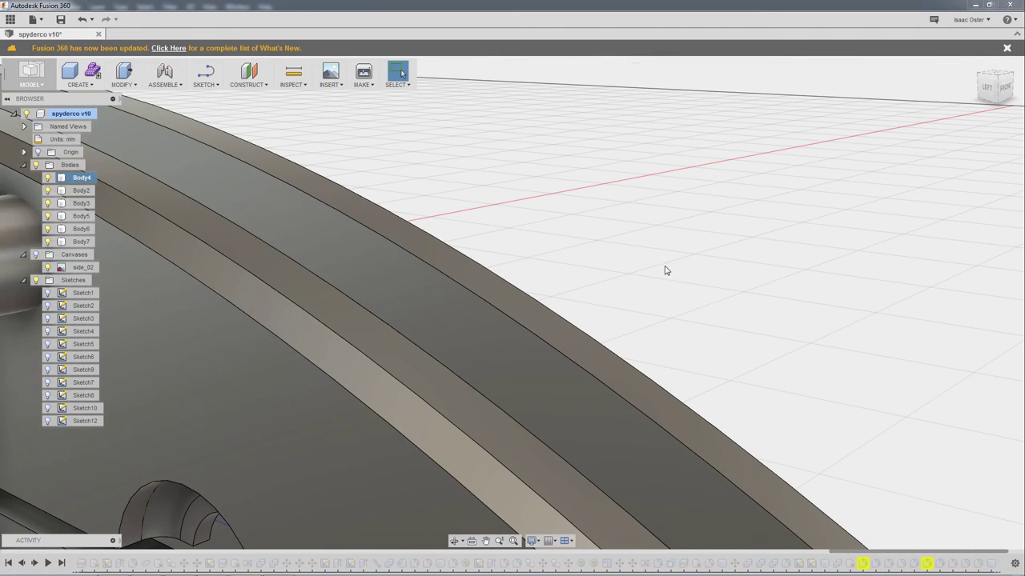
{"action": "scroll", "coordinate": [729, 300], "scroll_direction": "down", "scroll_amount": 3}
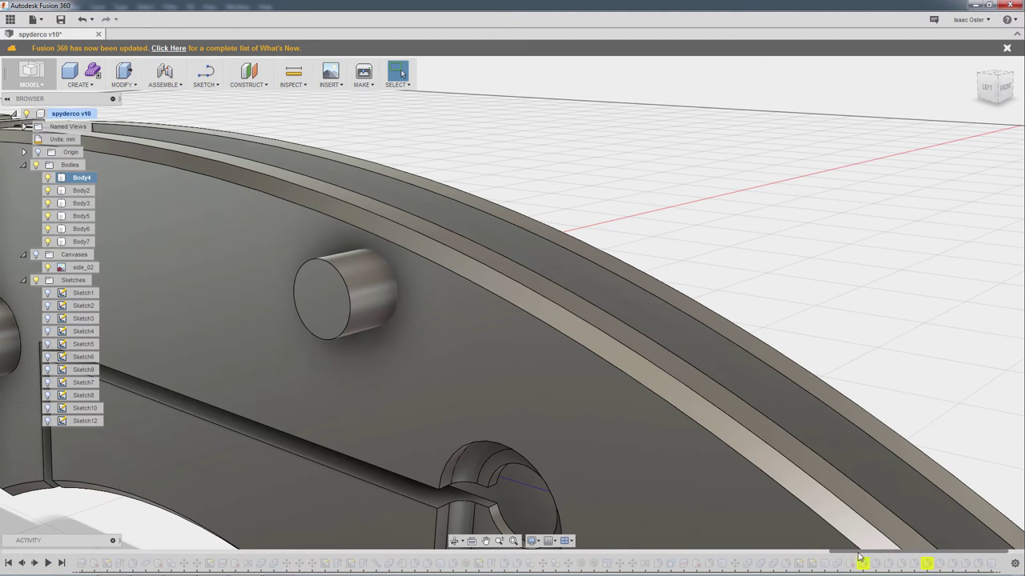
Advance the history marker past the mirror, the Combine cut and the cylinder body deletions, and check the recesses on both scales
{"action": "left_click_drag", "start_coordinate": [858, 552], "coordinate": [552, 553]}
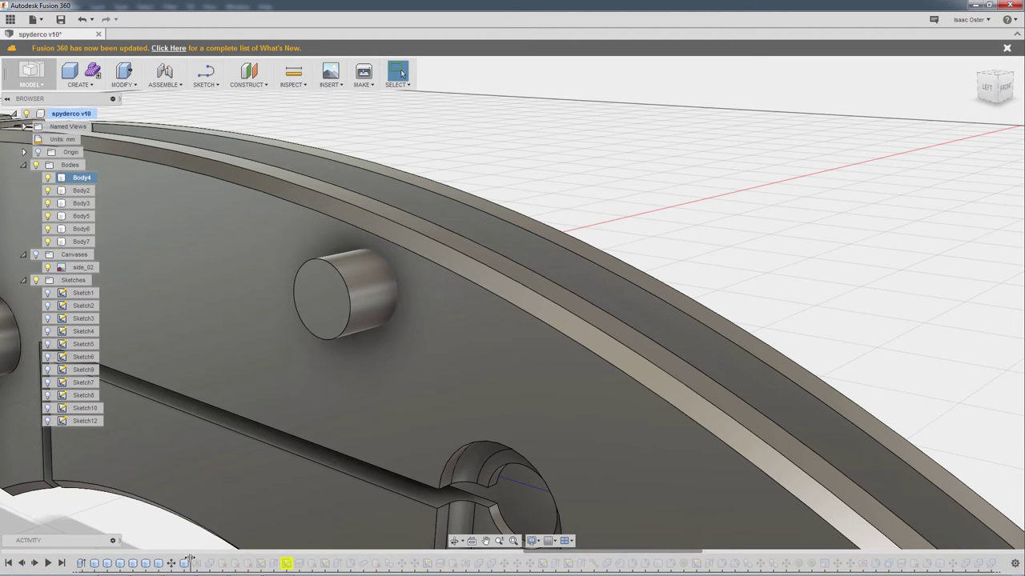
{"action": "left_click_drag", "start_coordinate": [190, 558], "coordinate": [214, 558]}
{"action": "middle_click_drag", "start_coordinate": [745, 247], "coordinate": [659, 238], "text": "shift"}
{"action": "middle_click_drag", "start_coordinate": [379, 227], "coordinate": [435, 244], "text": "shift"}
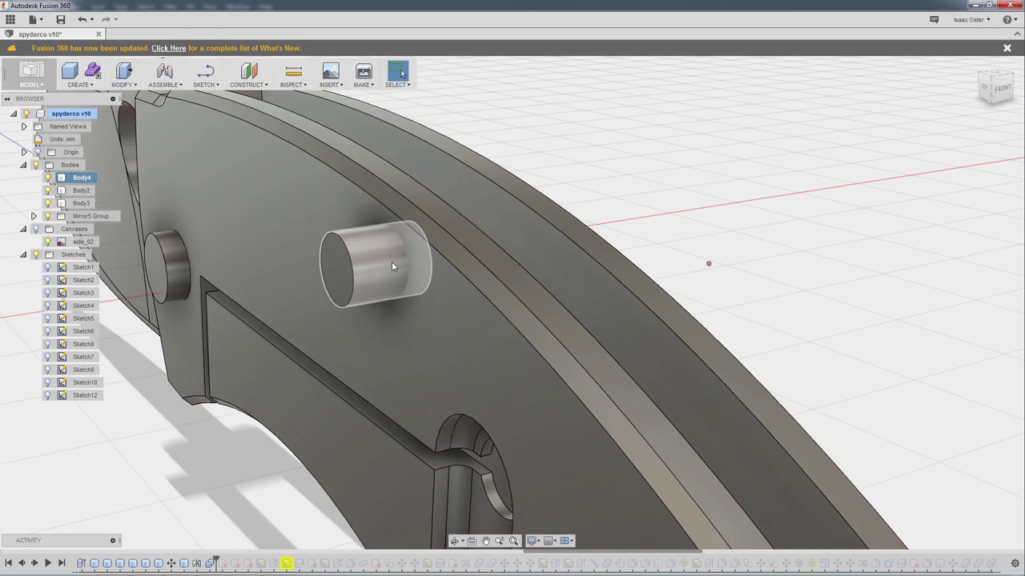
{"action": "scroll", "coordinate": [189, 271], "scroll_direction": "up", "scroll_amount": 2}
{"action": "scroll", "coordinate": [192, 268], "scroll_direction": "down", "scroll_amount": 4}
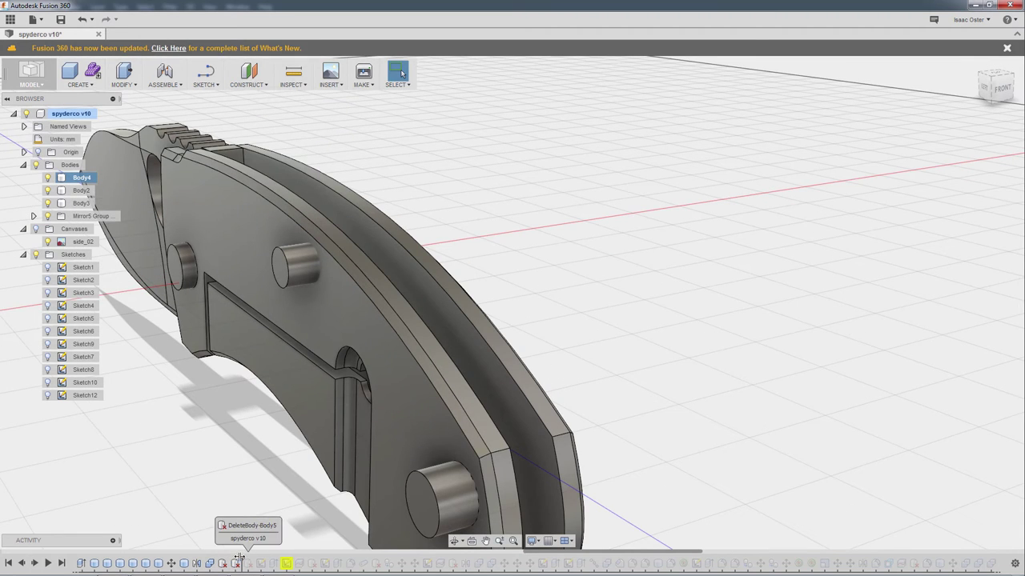
{"action": "mouse_move", "coordinate": [376, 320]}
{"action": "middle_mouse_down", "text": "shift"}
{"action": "mouse_move", "coordinate": [407, 286]}
{"action": "mouse_move", "coordinate": [608, 320]}
{"action": "mouse_move", "coordinate": [494, 321]}
{"action": "mouse_move", "coordinate": [557, 266]}
{"action": "middle_mouse_up", "text": "shift"}
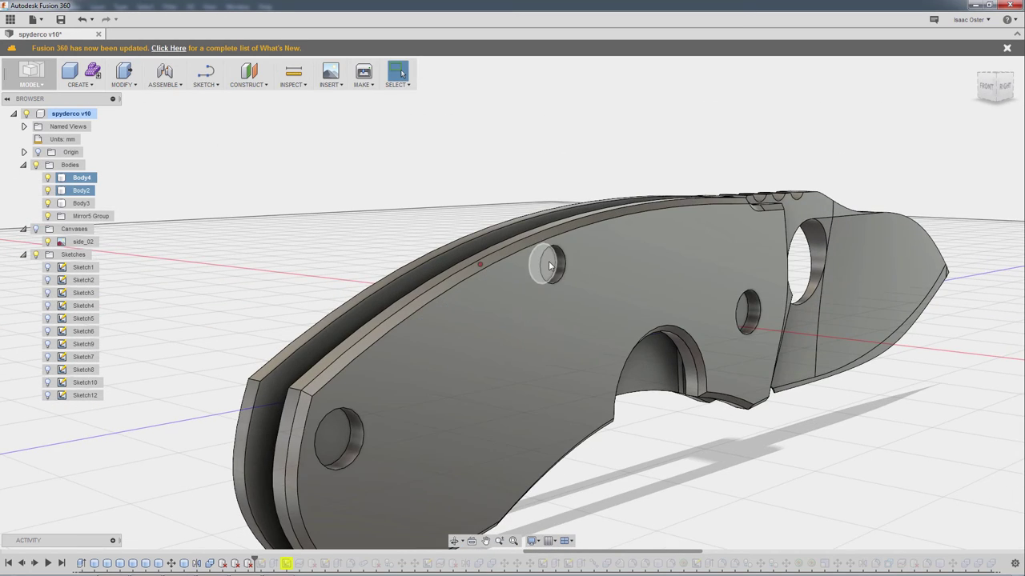
{"action": "left_click", "coordinate": [133, 85]}
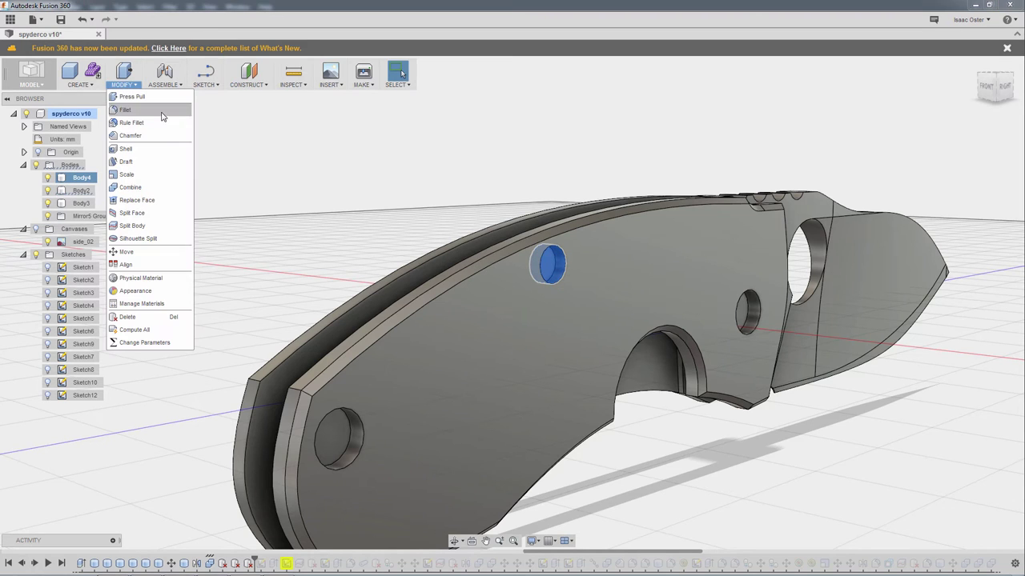
{"action": "left_click", "coordinate": [88, 86]}
{"action": "left_click", "coordinate": [78, 289]}
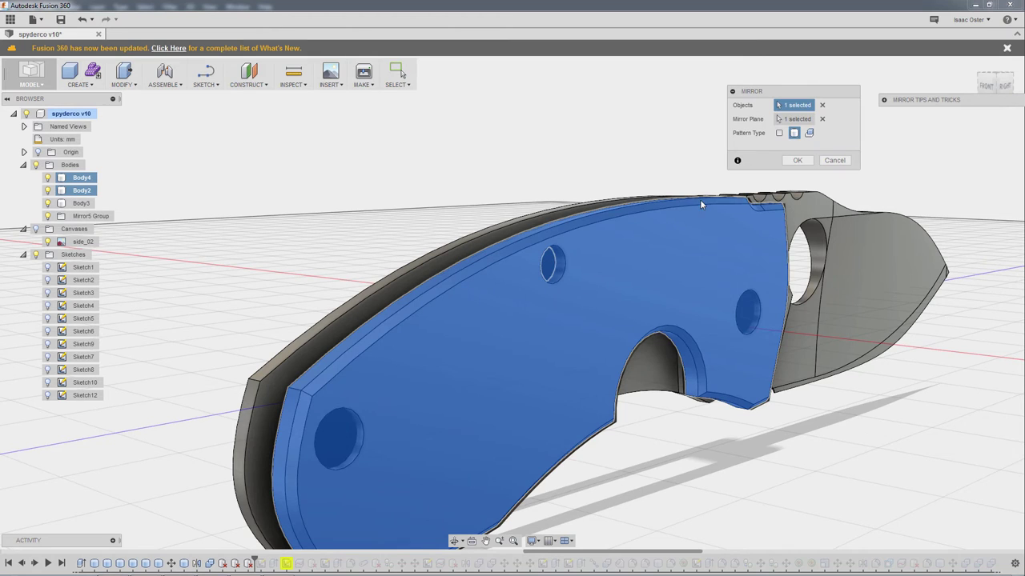
{"action": "left_click", "coordinate": [777, 133]}
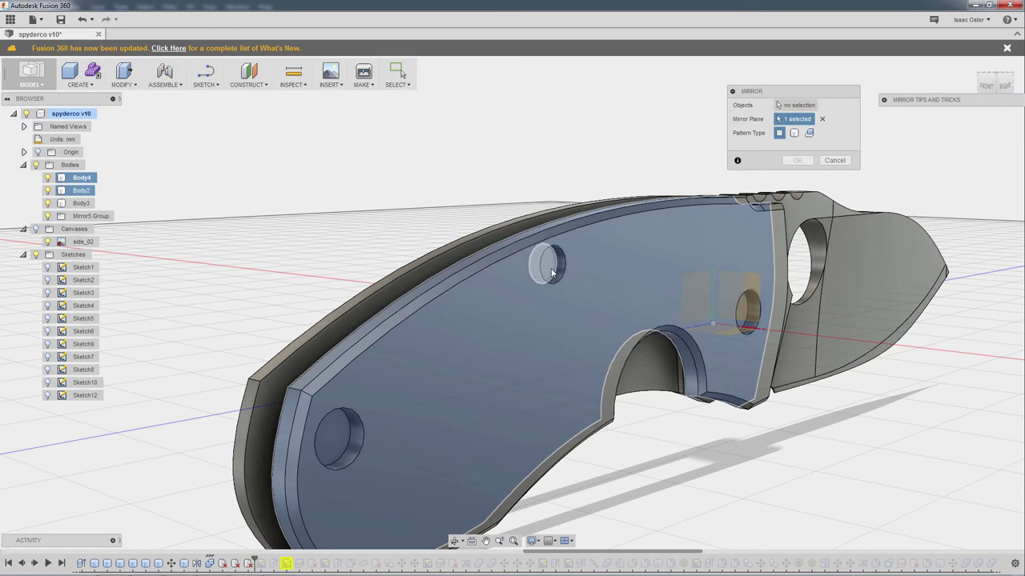
{"action": "left_click", "coordinate": [549, 263]}
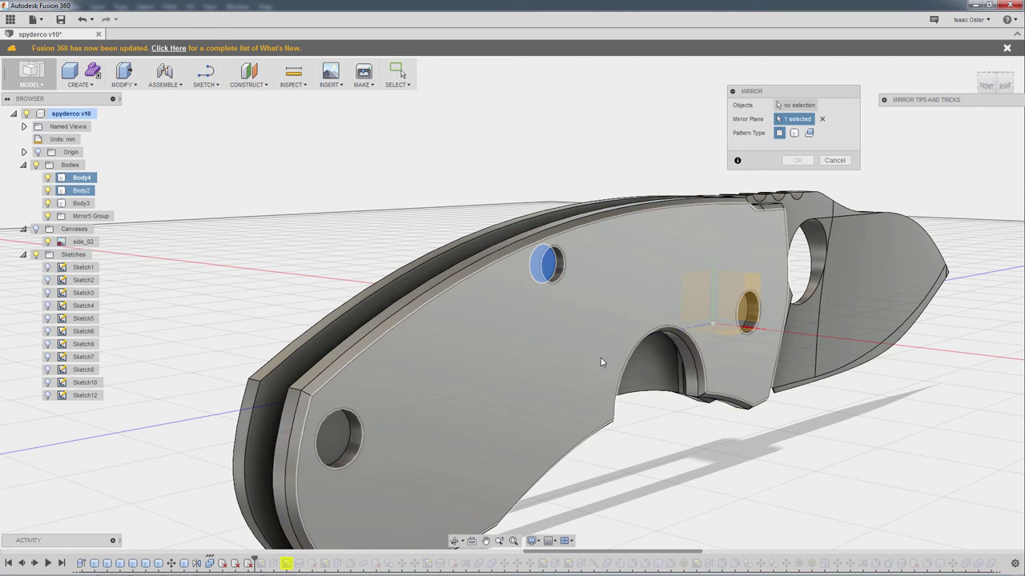
{"action": "middle_click_drag", "start_coordinate": [467, 121], "coordinate": [473, 129], "text": "shift"}
{"action": "scroll", "coordinate": [550, 152], "scroll_direction": "up", "scroll_amount": 3}
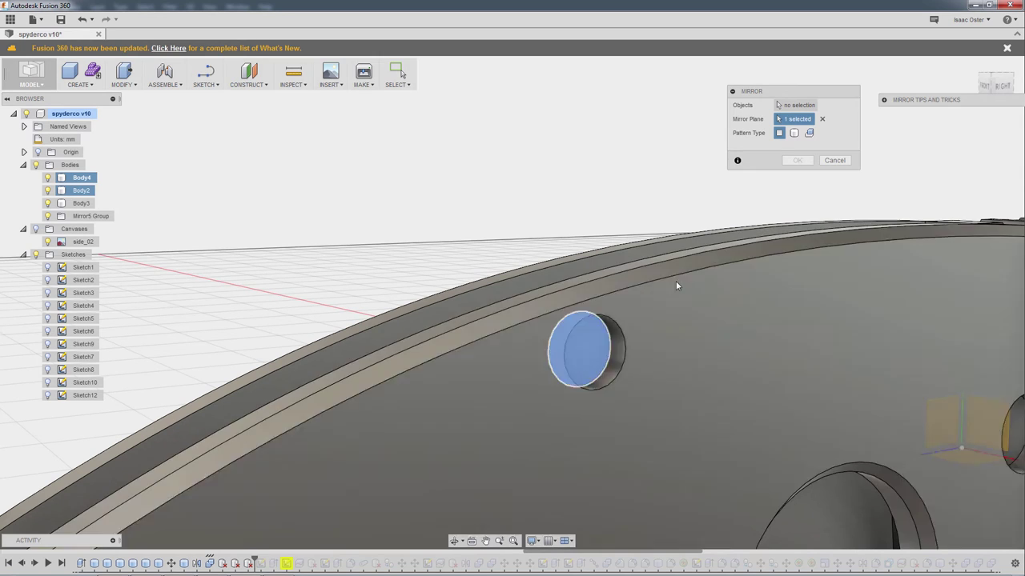
{"action": "left_click", "coordinate": [794, 133]}
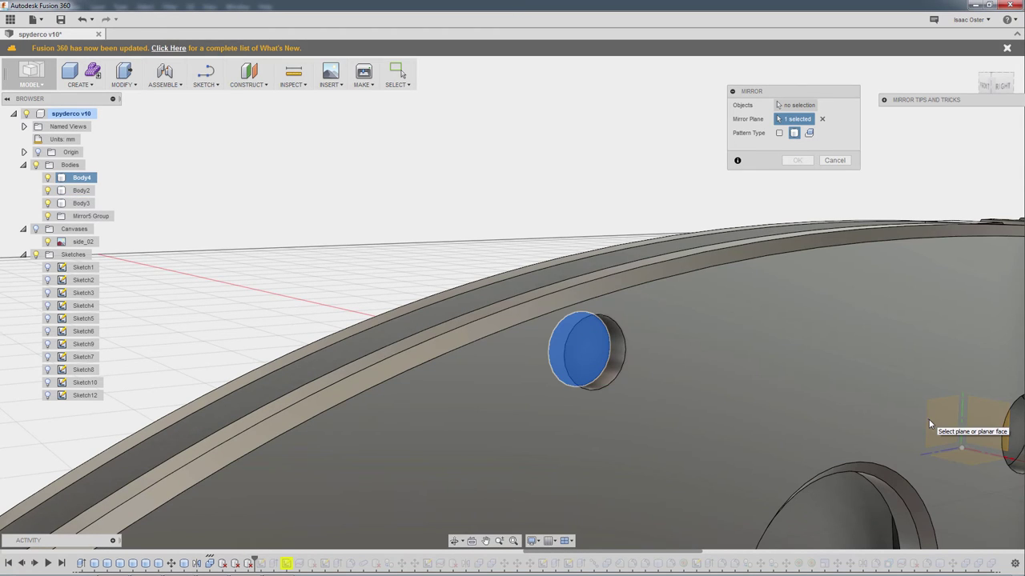
{"action": "left_click", "coordinate": [934, 417]}
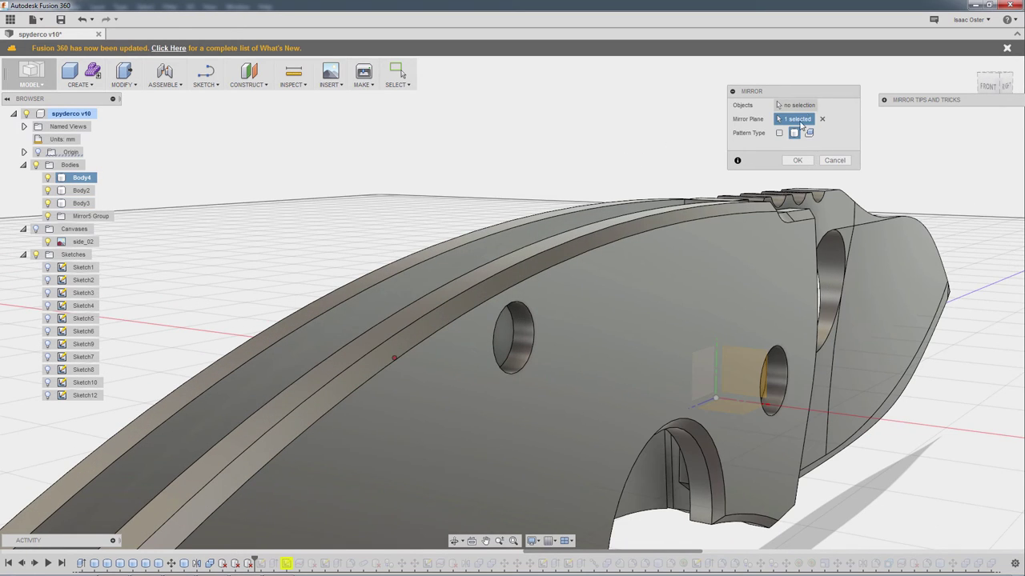
{"action": "left_click", "coordinate": [796, 105]}
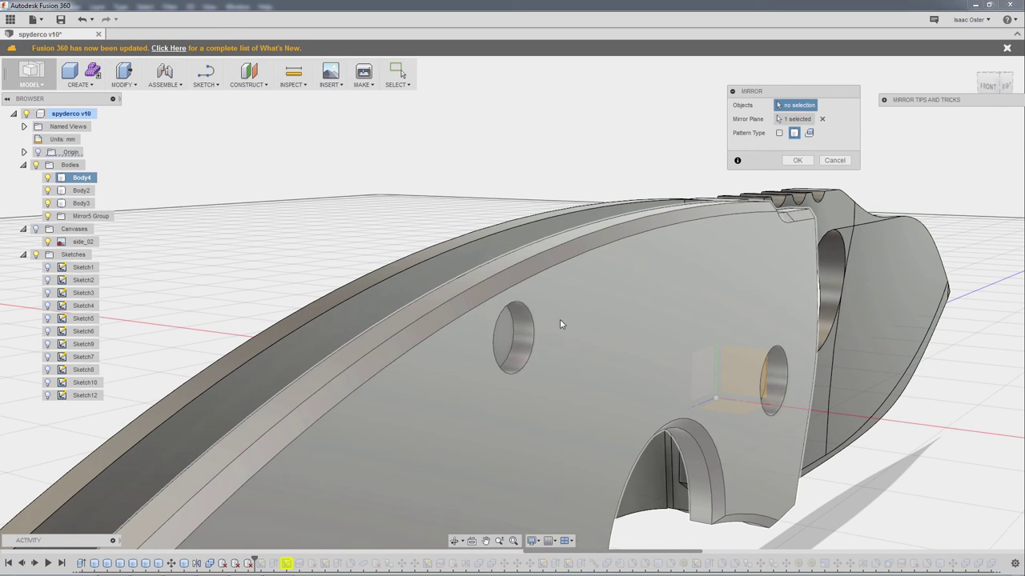
{"action": "left_click", "coordinate": [520, 335]}
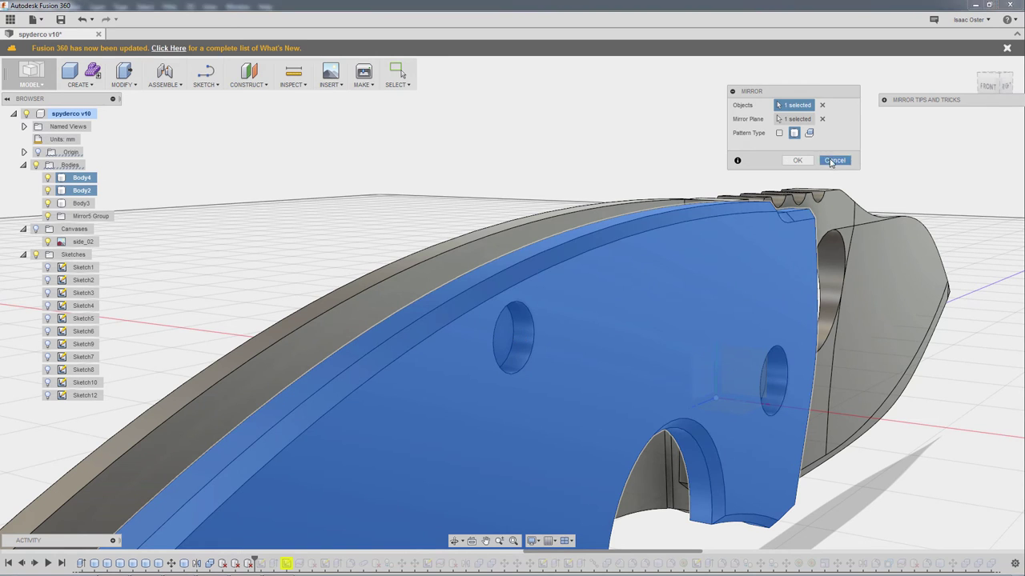
{"action": "left_click", "coordinate": [795, 160]}
Roll the history marker back to just after the Combine cut and delete the three cylinder body deletion features that follow it
{"action": "scroll", "coordinate": [424, 220], "scroll_direction": "down", "scroll_amount": 2}
{"action": "middle_click_drag", "start_coordinate": [413, 233], "coordinate": [537, 240]}
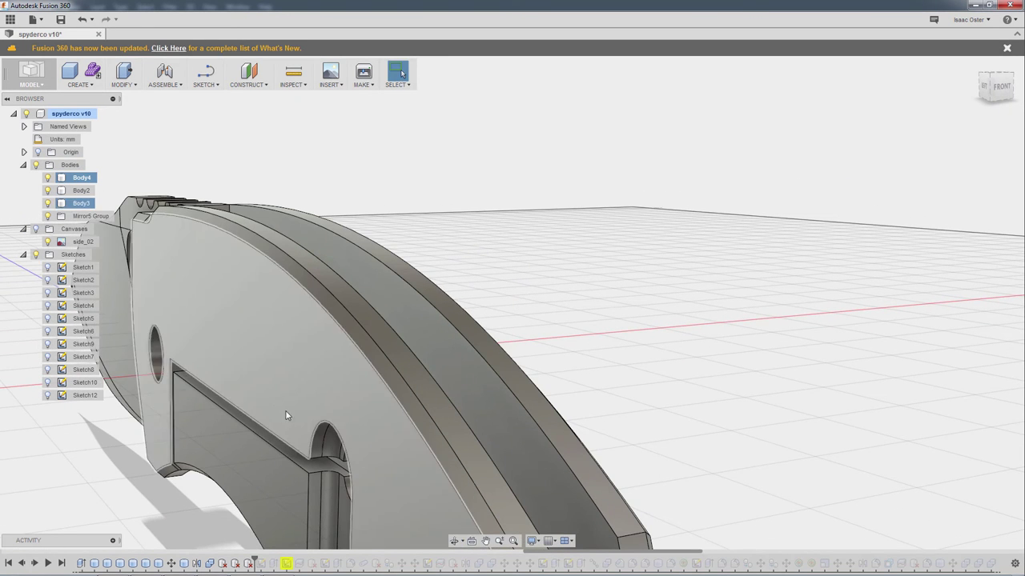
{"action": "mouse_move", "coordinate": [254, 556]}
{"action": "left_mouse_down"}
{"action": "mouse_move", "coordinate": [222, 560]}
{"action": "mouse_move", "coordinate": [235, 564]}
{"action": "left_mouse_up"}
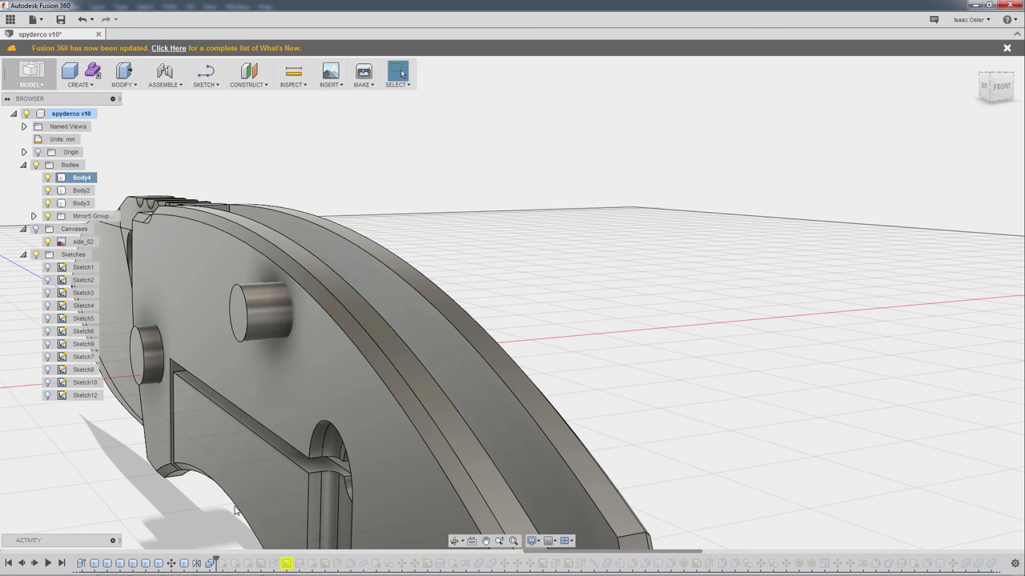
{"action": "left_click", "coordinate": [244, 568], "text": "shift"}
{"action": "right_click", "coordinate": [240, 567]}
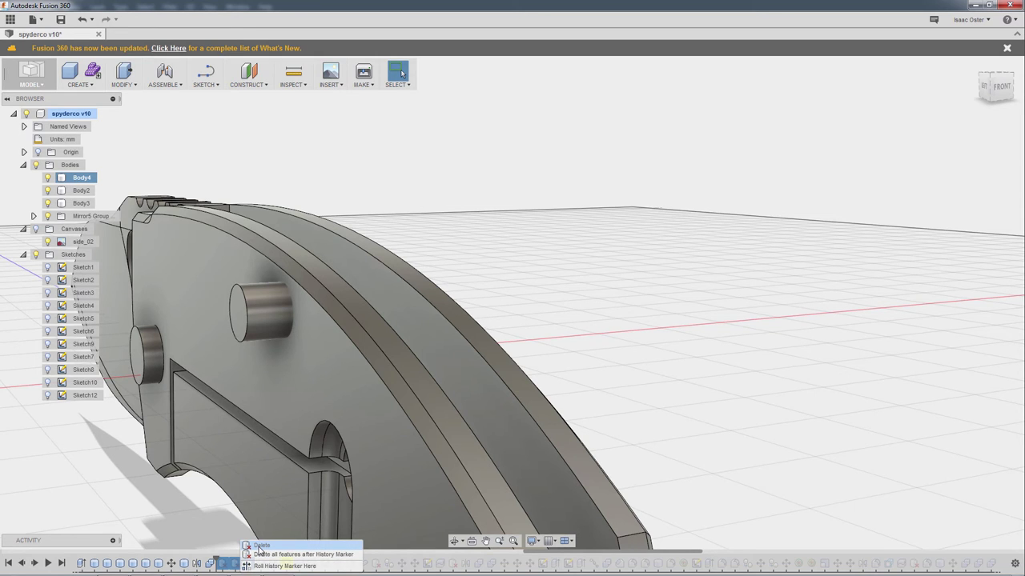
{"action": "left_click", "coordinate": [260, 547]}
Roll the history marker forward to the last feature of the timeline to rebuild the complete knife
{"action": "left_click_drag", "start_coordinate": [214, 560], "coordinate": [791, 560]}
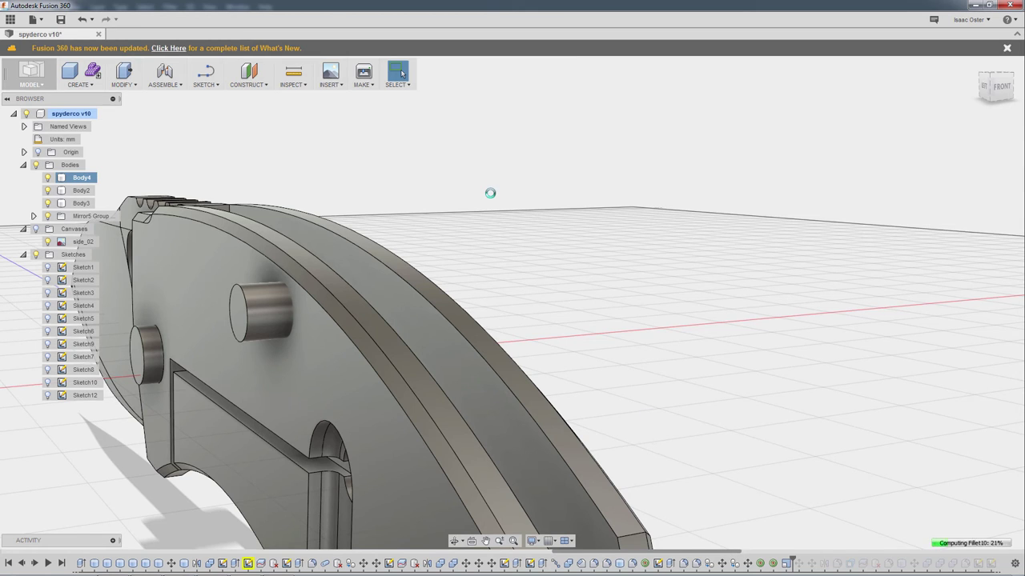
{"action": "left_click_drag", "start_coordinate": [705, 554], "coordinate": [1007, 562]}
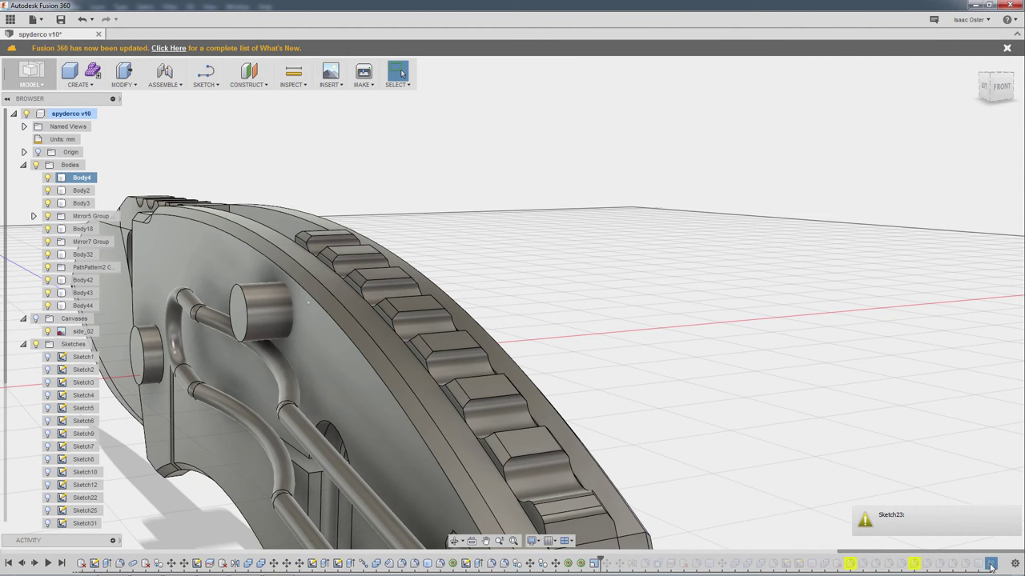
{"action": "right_click", "coordinate": [980, 562]}
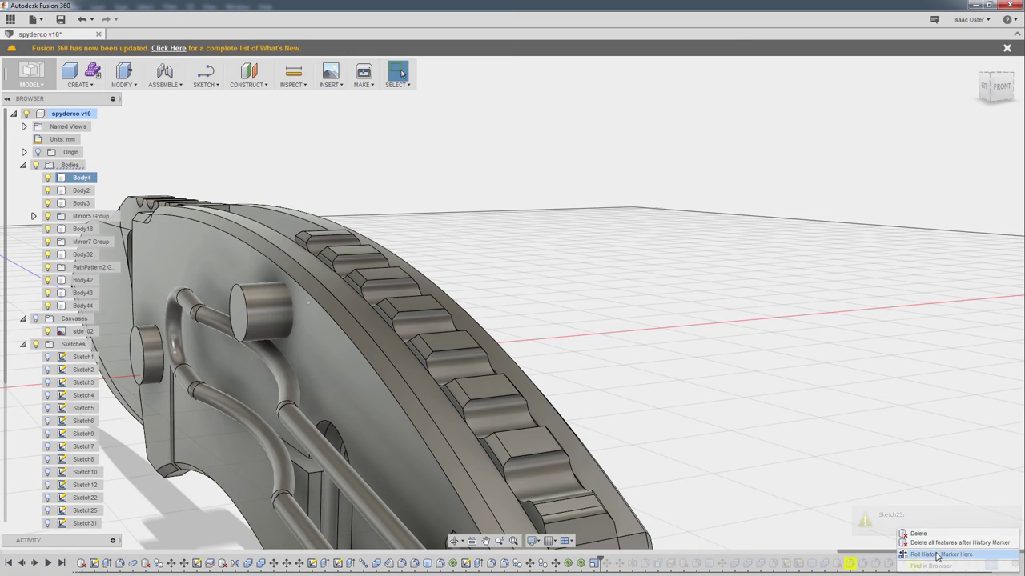
{"action": "left_click", "coordinate": [939, 554]}
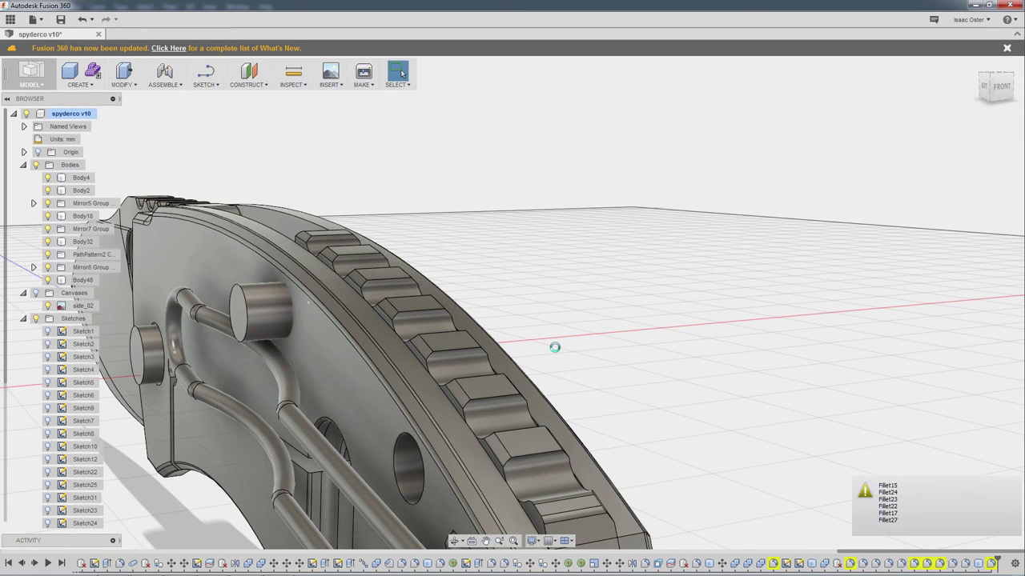
Highlight the bodies of the Mirror8 group, Body42 to Body47, and examine from both sides which screw parts they are
{"action": "middle_click_drag", "start_coordinate": [556, 352], "coordinate": [307, 369], "text": "shift"}
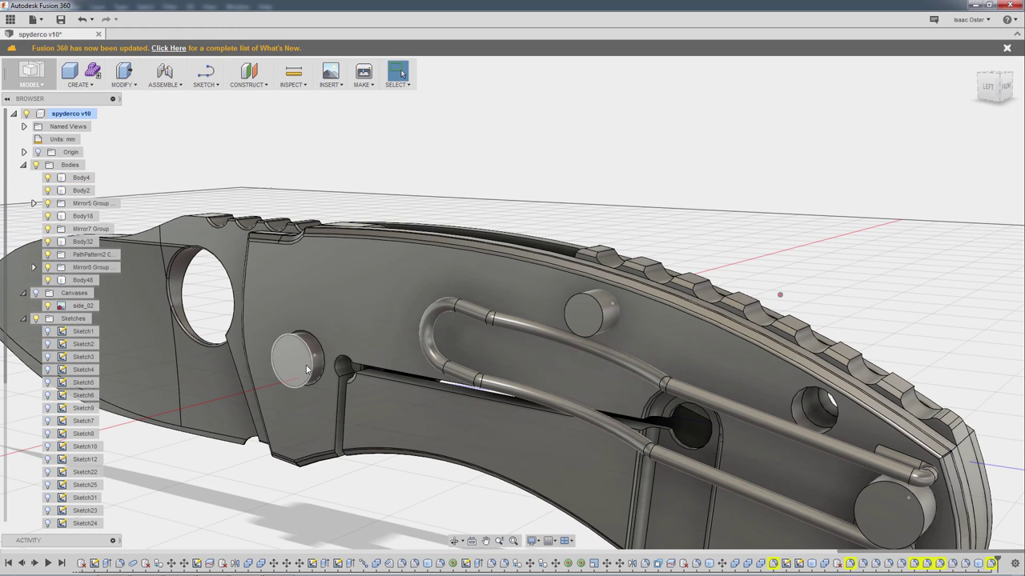
{"action": "left_click", "coordinate": [301, 364]}
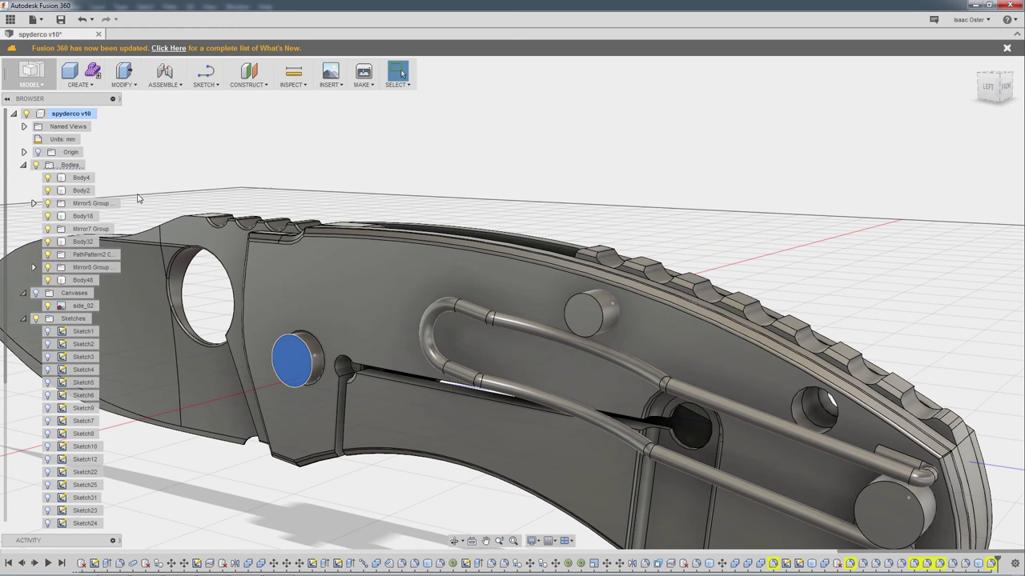
{"action": "left_click", "coordinate": [33, 269]}
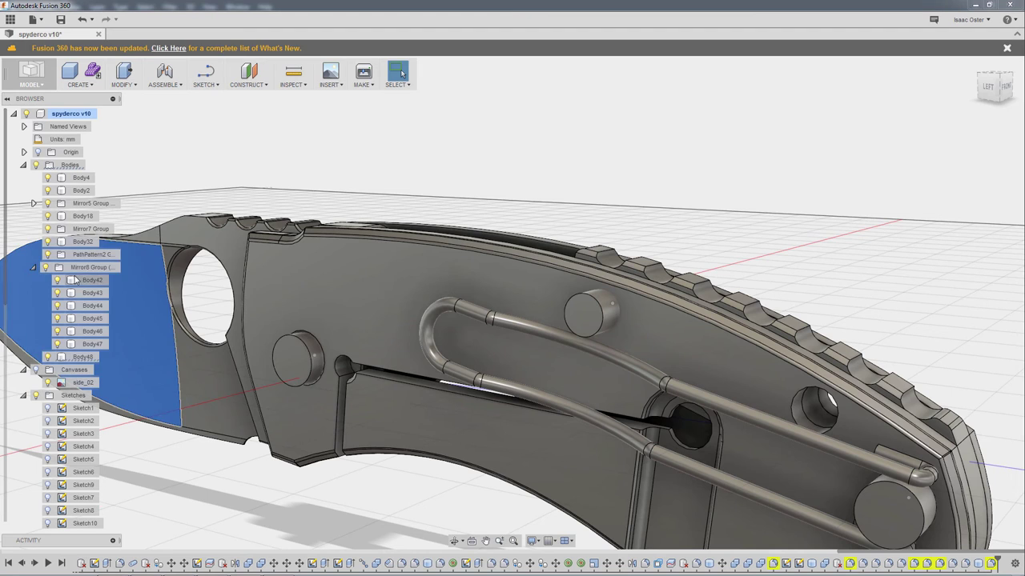
{"action": "left_click", "coordinate": [78, 280]}
{"action": "left_click", "coordinate": [95, 345], "text": "shift"}
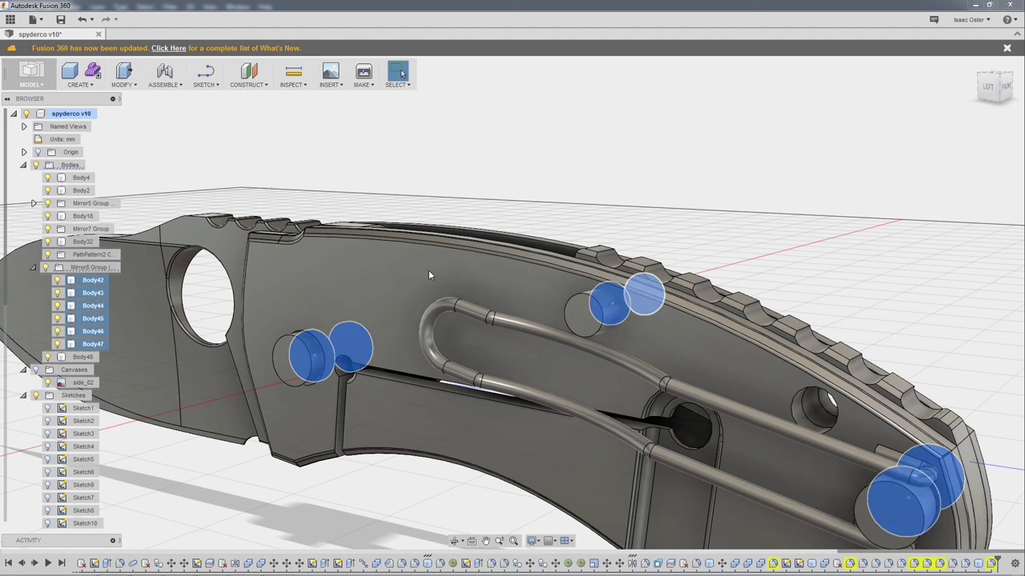
{"action": "middle_click_drag", "start_coordinate": [429, 270], "coordinate": [508, 250], "text": "shift"}
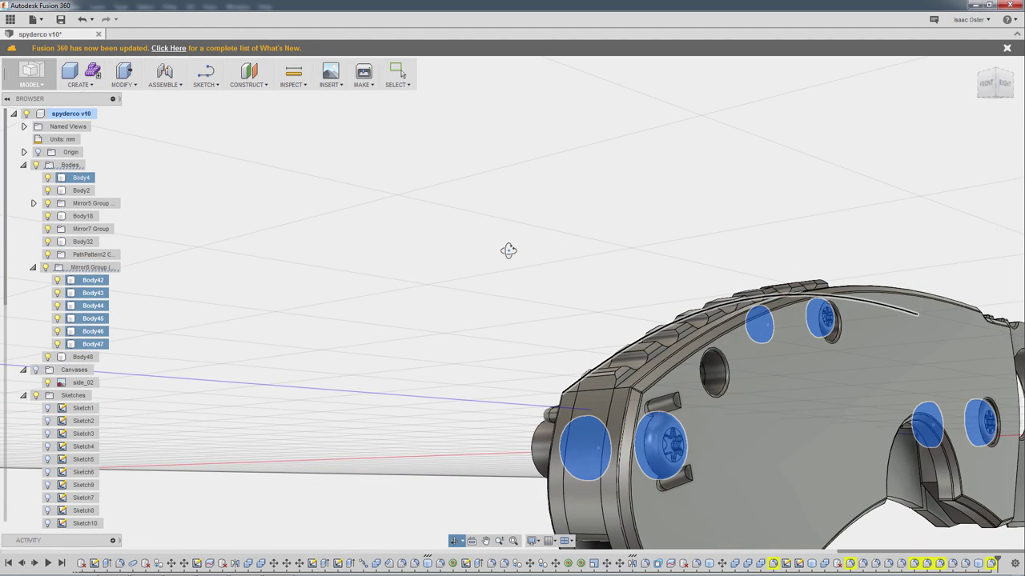
{"action": "left_click", "coordinate": [148, 308]}
{"action": "middle_click_drag", "start_coordinate": [231, 327], "coordinate": [287, 329], "text": "shift"}
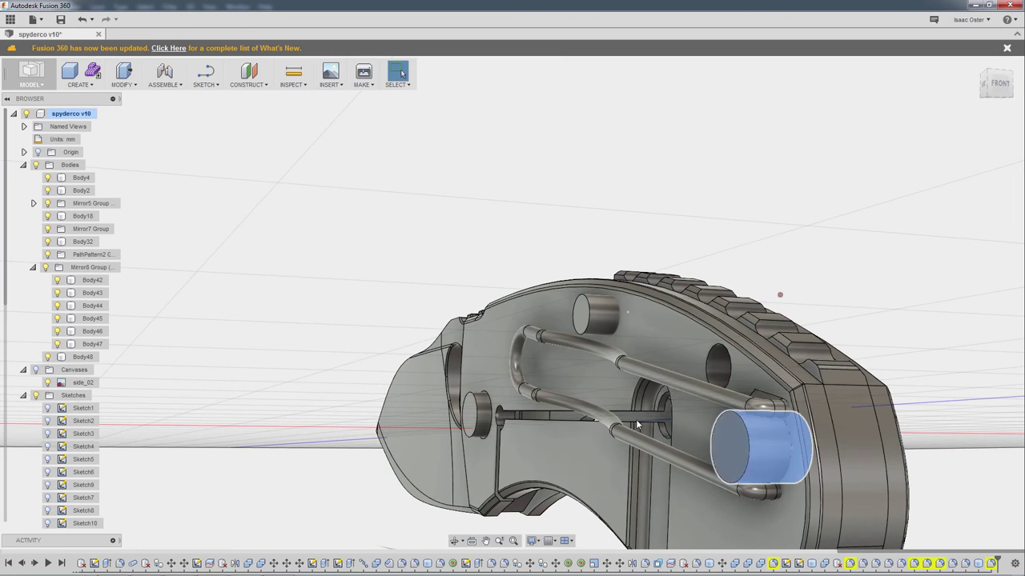
Try to delete the three cylinders Body5, Body6 and Body7 from the Mirror5 group, and undo the deletion
{"action": "left_click", "coordinate": [34, 204]}
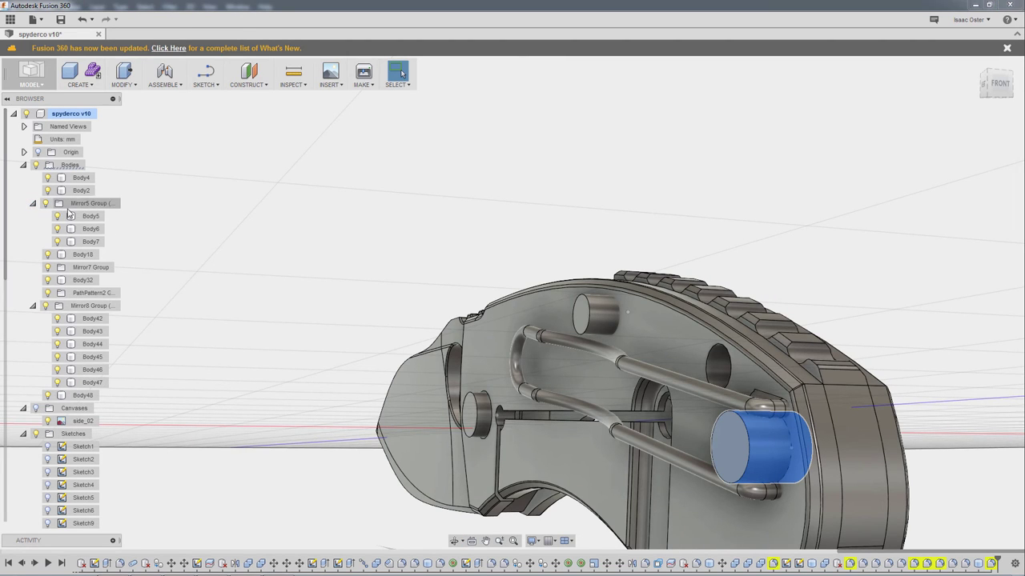
{"action": "left_click", "coordinate": [90, 228], "text": "shift"}
{"action": "left_click", "coordinate": [92, 242], "text": "shift"}
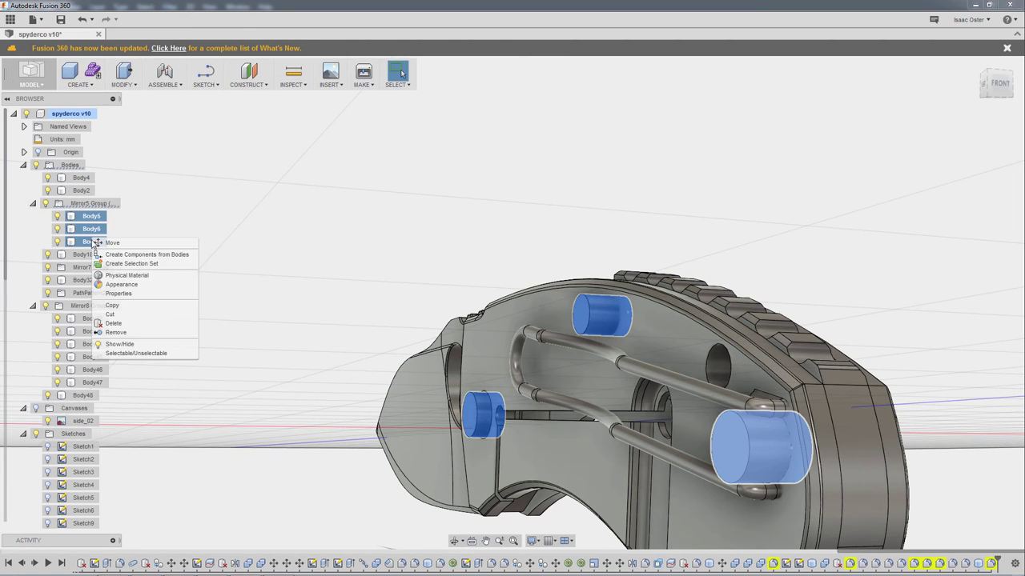
{"action": "left_click", "coordinate": [115, 324]}
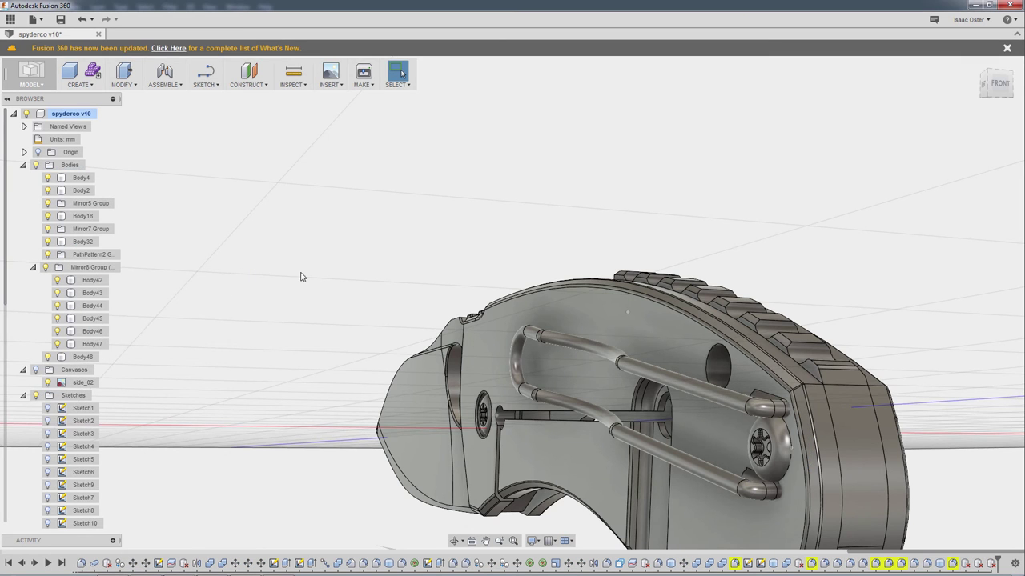
{"action": "scroll", "coordinate": [299, 277], "scroll_direction": "up", "scroll_amount": 3}
{"action": "middle_click_drag", "start_coordinate": [299, 277], "coordinate": [334, 284], "text": "shift"}
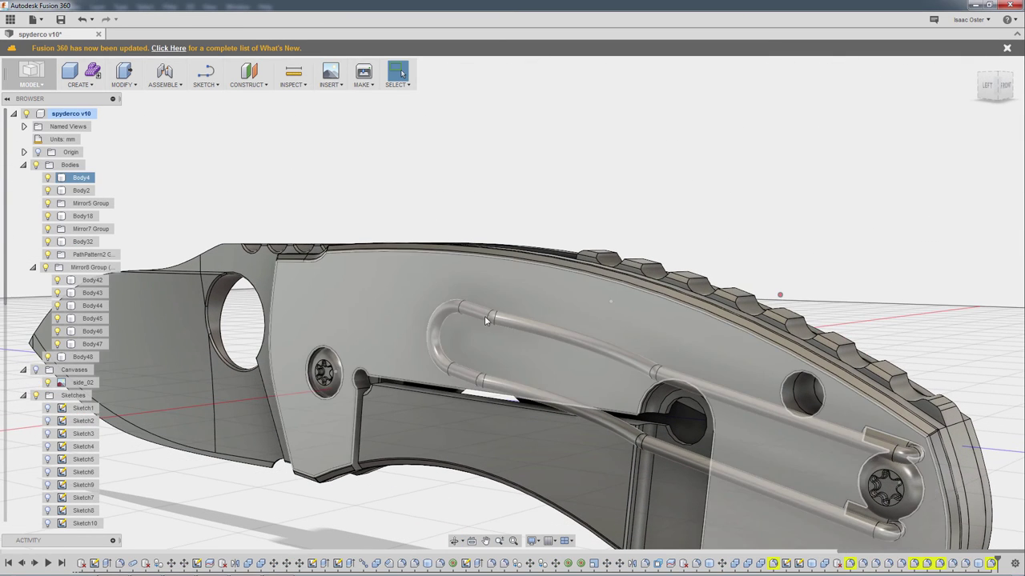
{"action": "key", "text": "ctrl+z"}
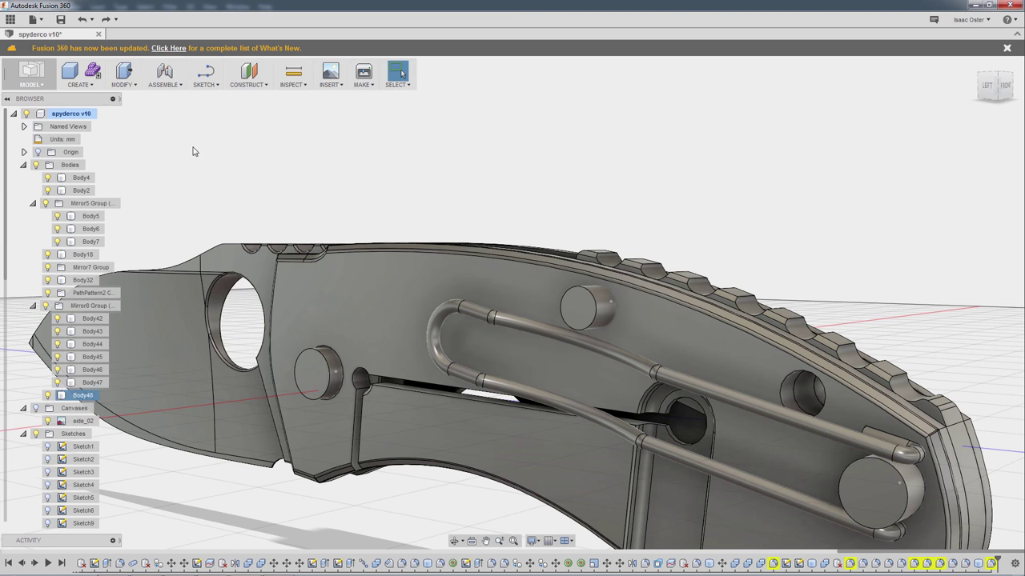
Cut the cylinder Body6 out of the handle scale Body4 with Combine, without keeping the tool body
{"action": "left_click", "coordinate": [132, 89]}
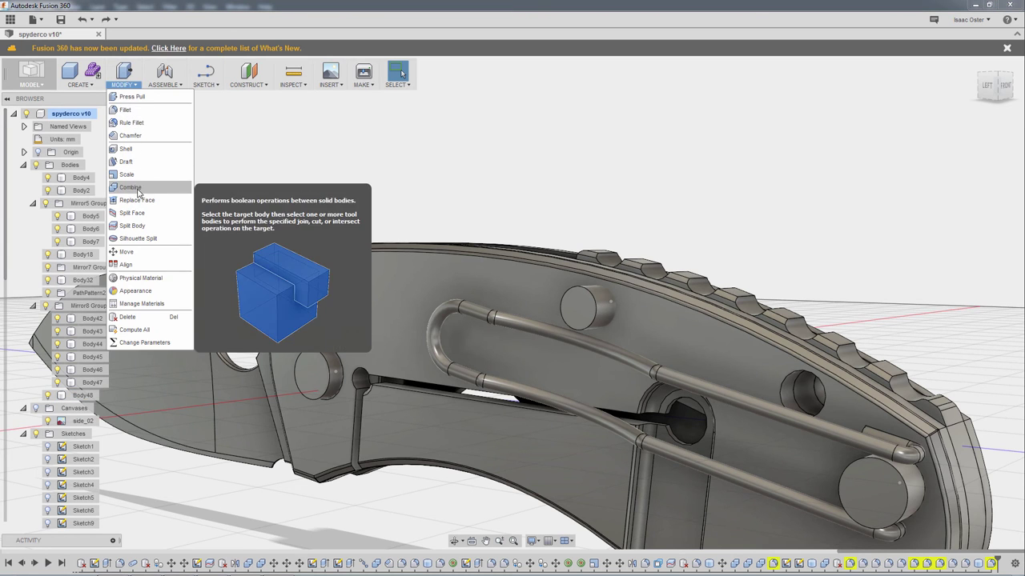
{"action": "left_click", "coordinate": [136, 186]}
{"action": "left_click", "coordinate": [496, 304]}
{"action": "left_click", "coordinate": [582, 305]}
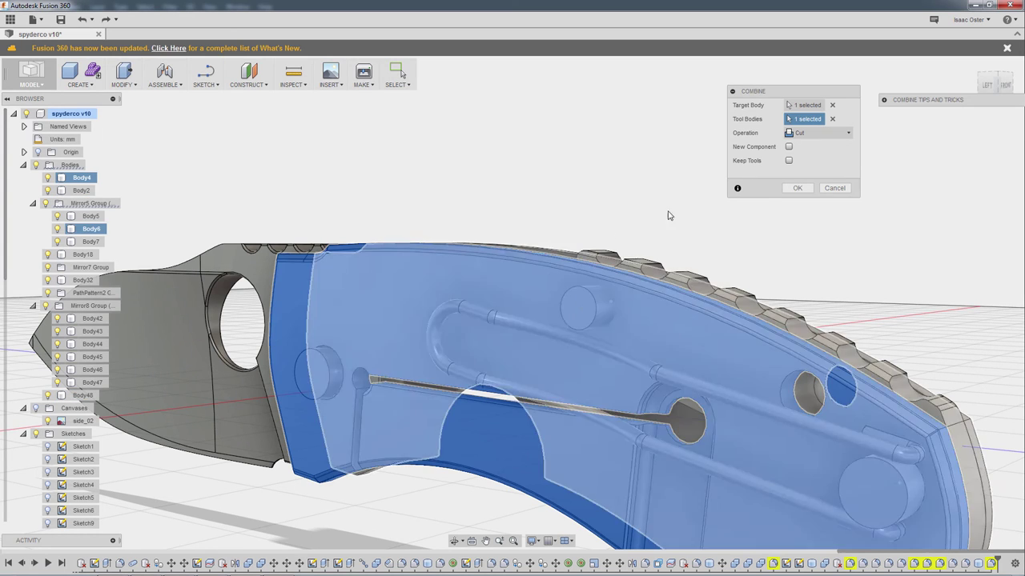
{"action": "left_click", "coordinate": [797, 188]}
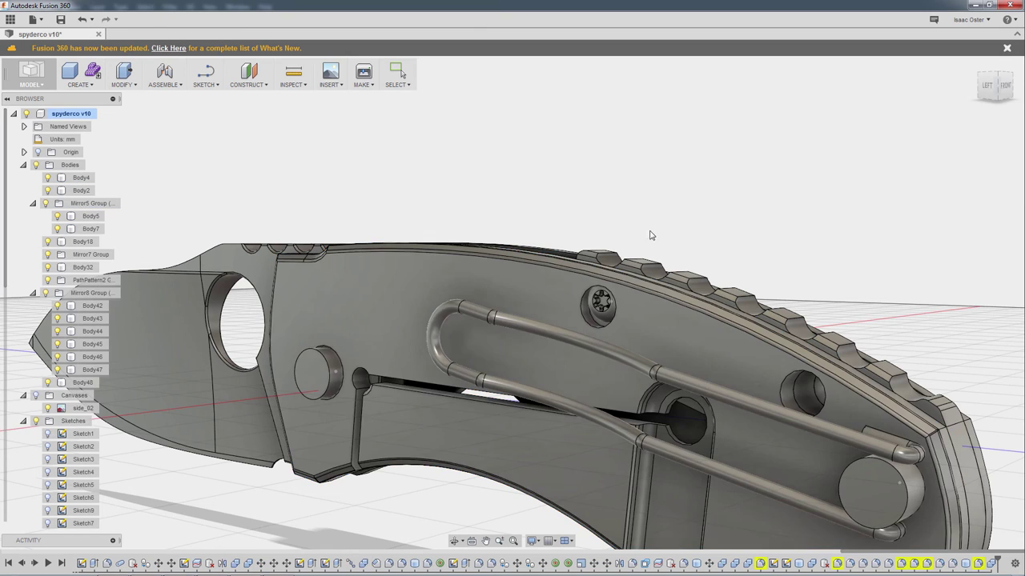
Remove the two remaining cylinders, Body5 and Body7, from the Mirror5 group
{"action": "middle_click_drag", "start_coordinate": [706, 224], "coordinate": [724, 232], "text": "shift"}
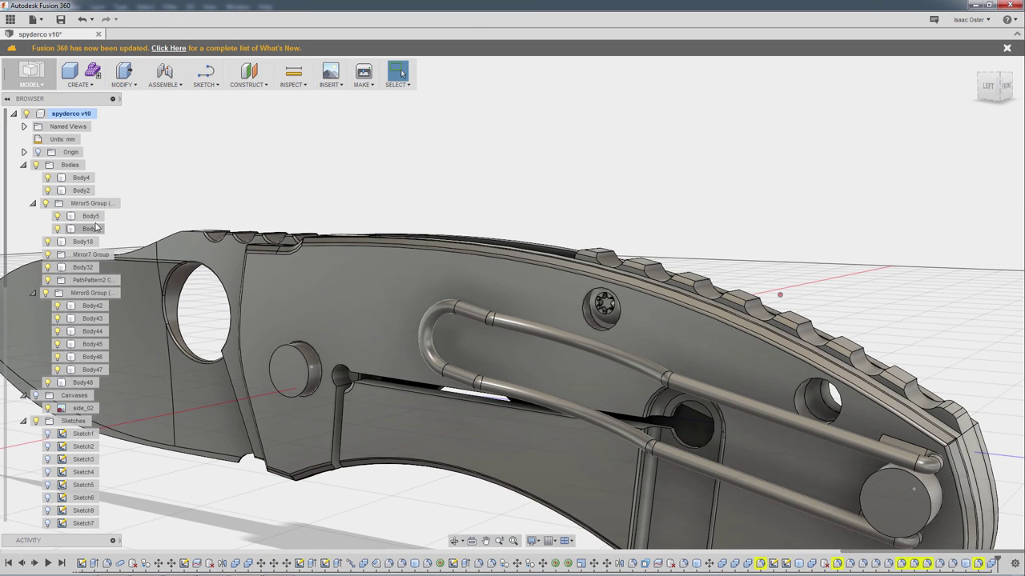
{"action": "left_click", "coordinate": [94, 225]}
{"action": "right_click", "coordinate": [97, 231]}
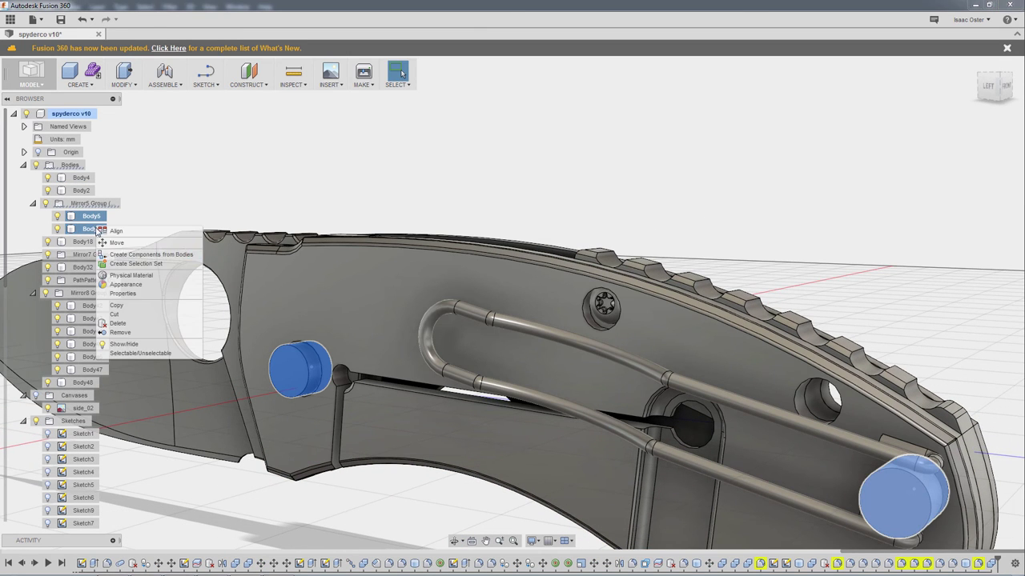
{"action": "left_click", "coordinate": [117, 333]}
Move the spine-side screw bodies Body43 and Body47 by about -0.625 mm in Y and -0.353 mm in Z, centring them in the recess
{"action": "middle_click_drag", "start_coordinate": [655, 210], "coordinate": [409, 269], "text": "shift"}
{"action": "middle_click_drag", "start_coordinate": [409, 269], "coordinate": [370, 266]}
{"action": "middle_click_drag", "start_coordinate": [290, 360], "coordinate": [463, 268], "text": "shift"}
{"action": "scroll", "coordinate": [463, 268], "scroll_direction": "up", "scroll_amount": 5}
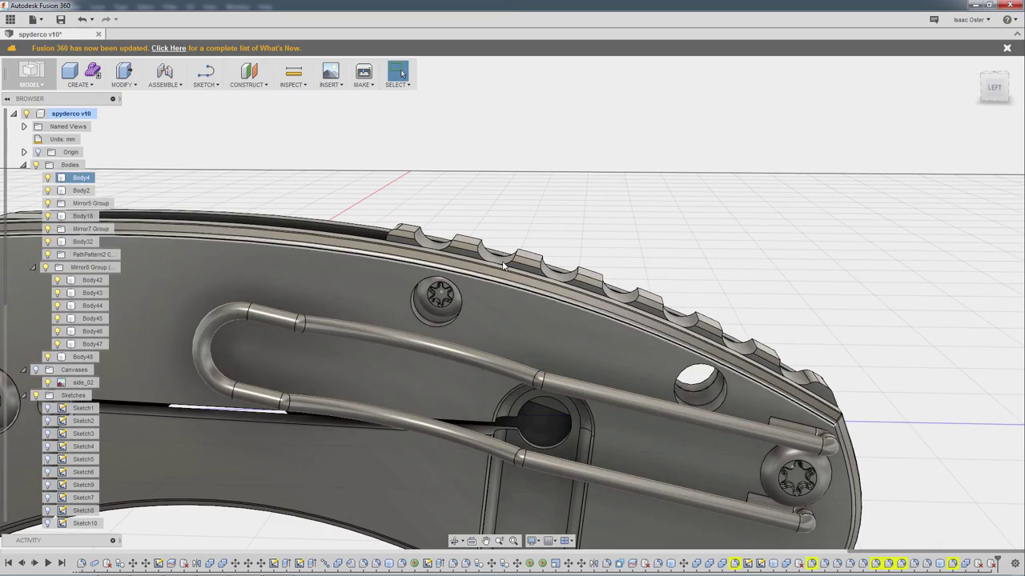
{"action": "middle_click_drag", "start_coordinate": [609, 237], "coordinate": [645, 221], "text": "shift"}
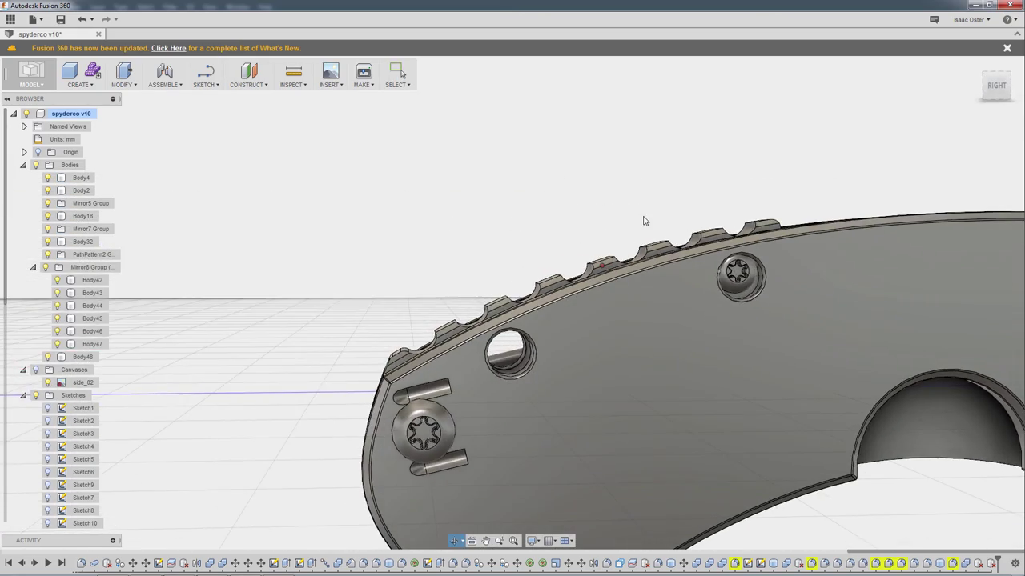
{"action": "left_click", "coordinate": [109, 348]}
{"action": "middle_click_drag", "start_coordinate": [285, 245], "coordinate": [398, 292], "text": "shift"}
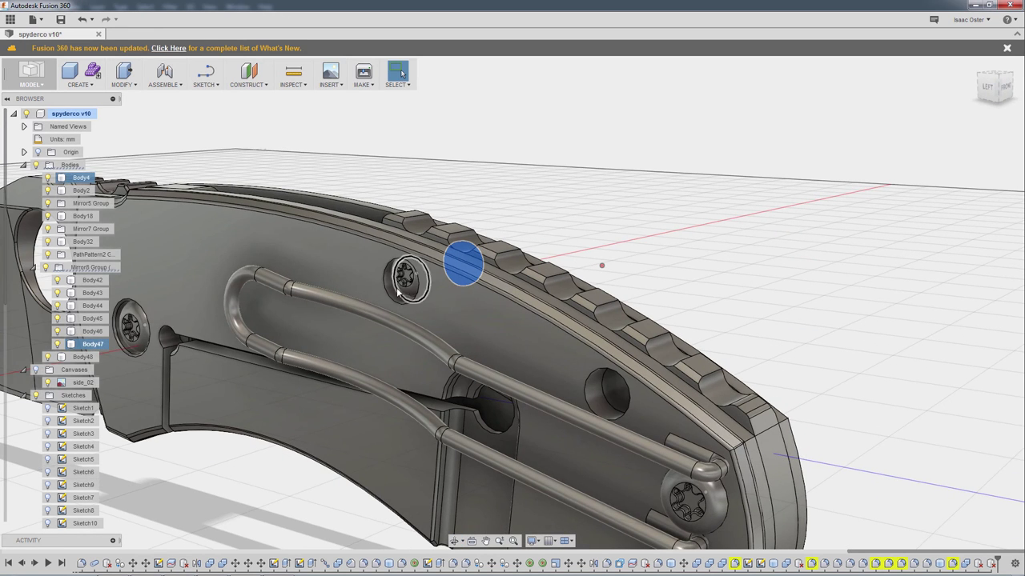
{"action": "left_click", "coordinate": [93, 293], "text": "ctrl"}
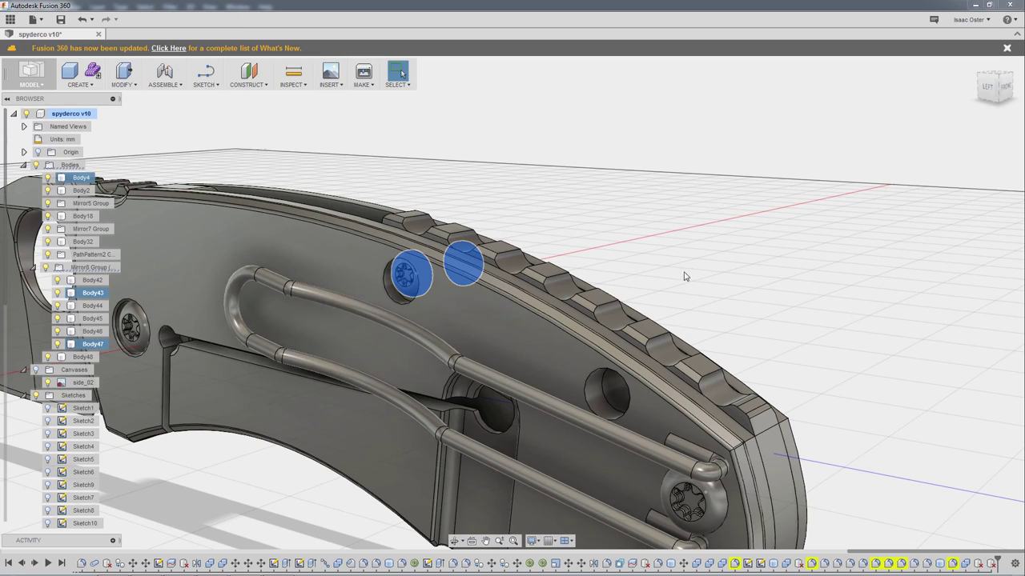
{"action": "left_click", "coordinate": [987, 85]}
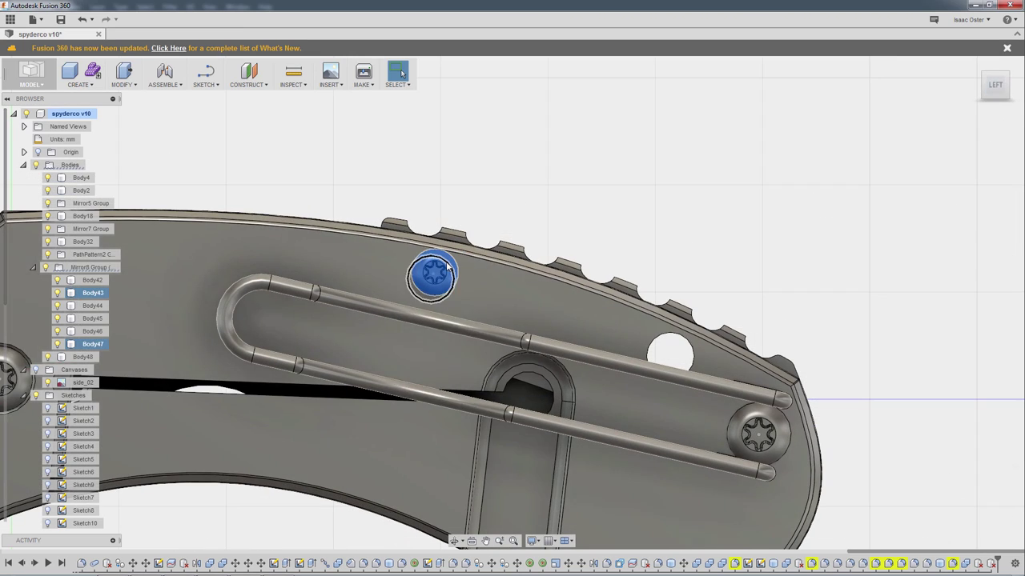
{"action": "right_click", "coordinate": [442, 266]}
{"action": "left_click", "coordinate": [423, 277]}
{"action": "scroll", "coordinate": [432, 287], "scroll_direction": "up", "scroll_amount": 5}
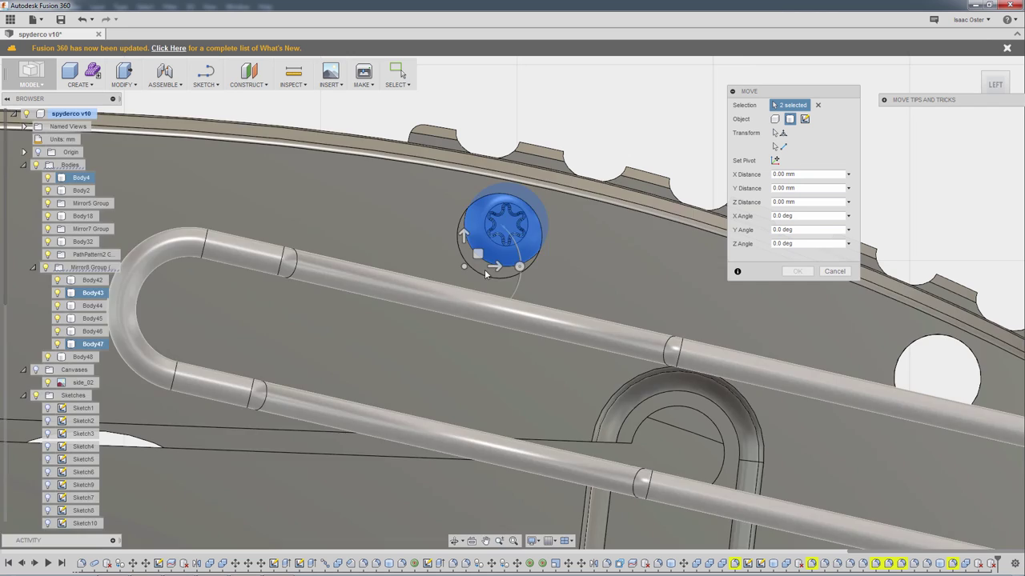
{"action": "left_click_drag", "start_coordinate": [478, 254], "coordinate": [467, 269]}
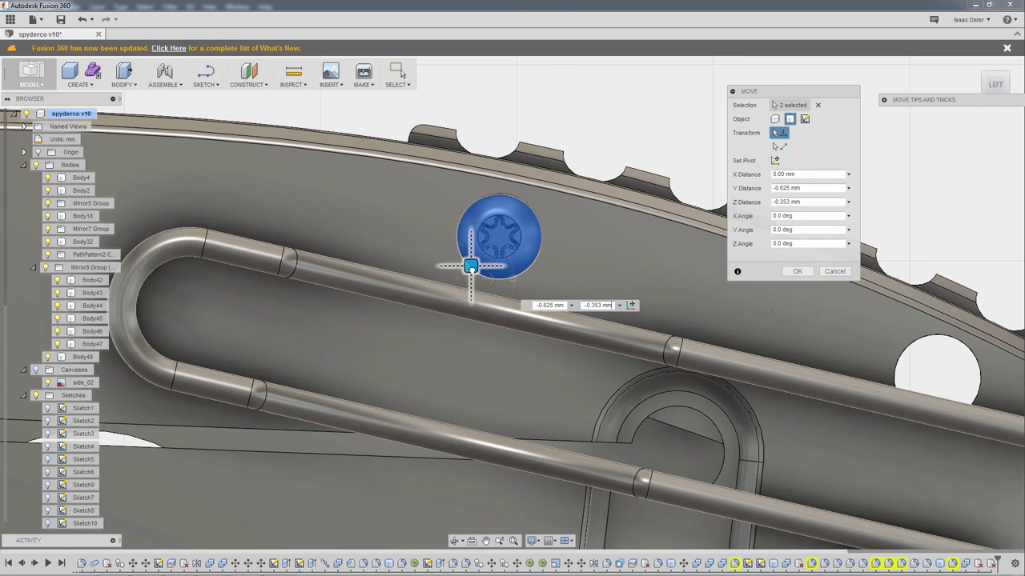
{"action": "left_click", "coordinate": [796, 272]}
Examine the screws, recesses and pocket clip on both handle sides, and the complete knife from several angles
{"action": "scroll", "coordinate": [618, 282], "scroll_direction": "down", "scroll_amount": 5}
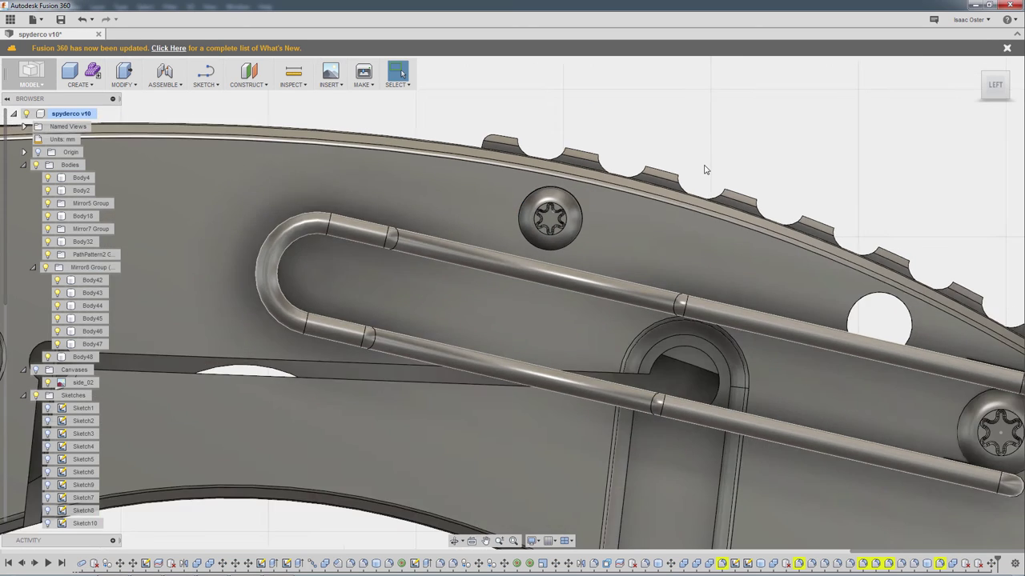
{"action": "scroll", "coordinate": [673, 364], "scroll_direction": "up", "scroll_amount": 4}
{"action": "scroll", "coordinate": [672, 364], "scroll_direction": "down", "scroll_amount": 2}
{"action": "middle_click_drag", "start_coordinate": [762, 385], "coordinate": [701, 472], "text": "shift"}
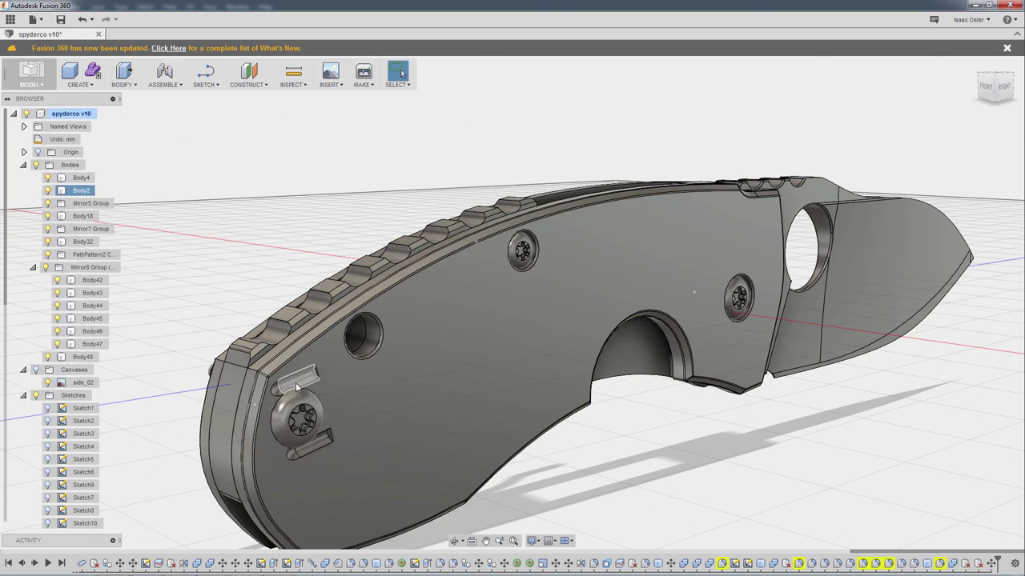
{"action": "middle_click_drag", "start_coordinate": [299, 432], "coordinate": [613, 521], "text": "shift"}
{"action": "middle_click_drag", "start_coordinate": [685, 503], "coordinate": [829, 191]}
{"action": "scroll", "coordinate": [579, 485], "scroll_direction": "down", "scroll_amount": 2}
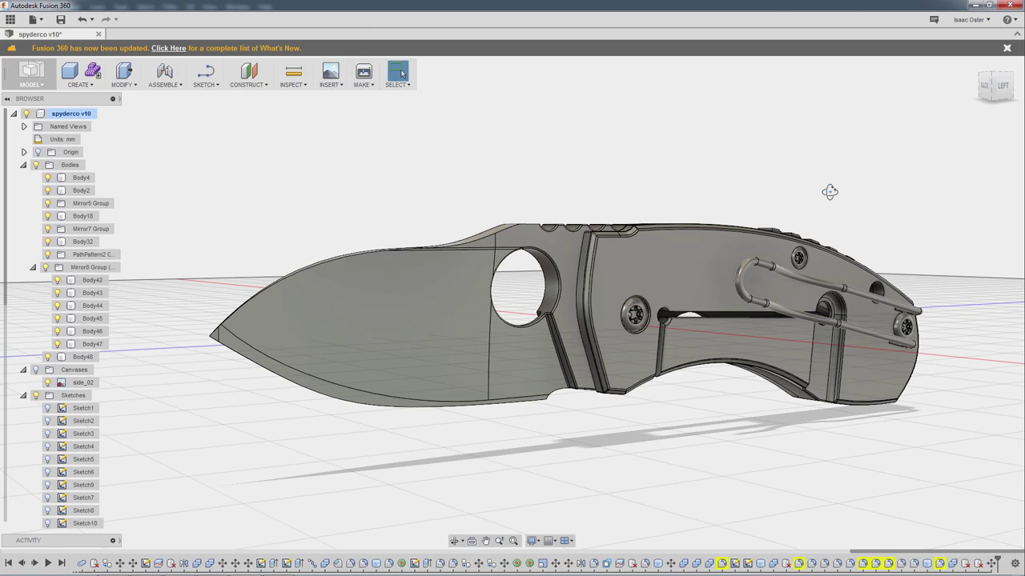
{"action": "middle_click_drag", "start_coordinate": [775, 215], "coordinate": [739, 251], "text": "shift"}
{"action": "middle_click_drag", "start_coordinate": [912, 335], "coordinate": [950, 239], "text": "shift"}
{"action": "mouse_move", "coordinate": [822, 221]}
{"action": "middle_mouse_down", "text": "shift"}
{"action": "mouse_move", "coordinate": [798, 238]}
{"action": "mouse_move", "coordinate": [812, 235]}
{"action": "middle_mouse_up", "text": "shift"}
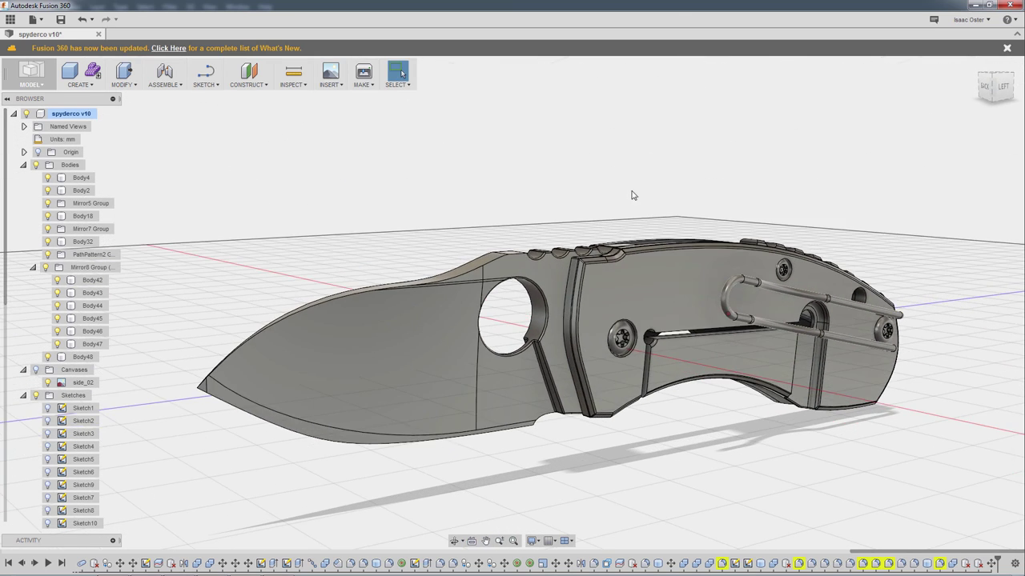